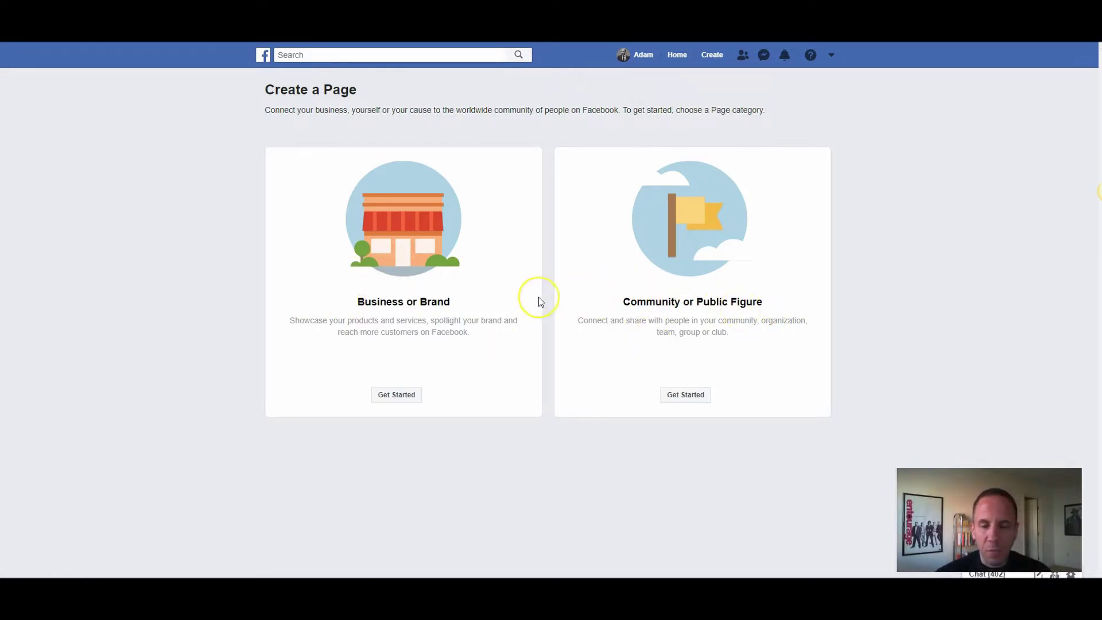
# Step: Start a Business or Brand Page named Adam's Burgers in the Restaurant category
pyautogui.click(396, 394)
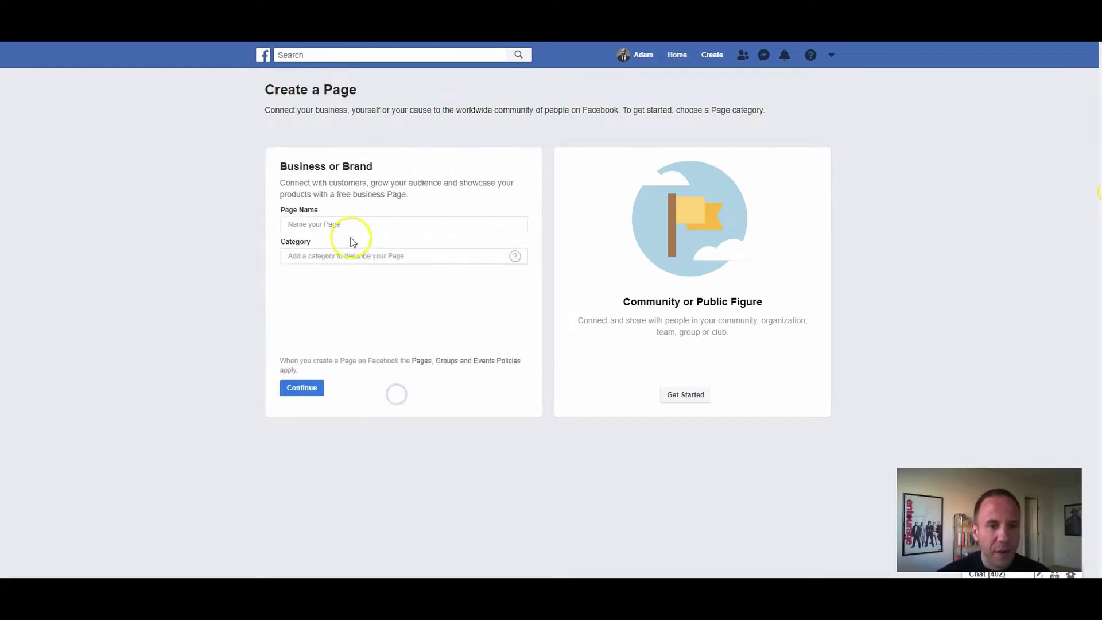
pyautogui.click(350, 224)
pyautogui.write("Adam's Burgers")
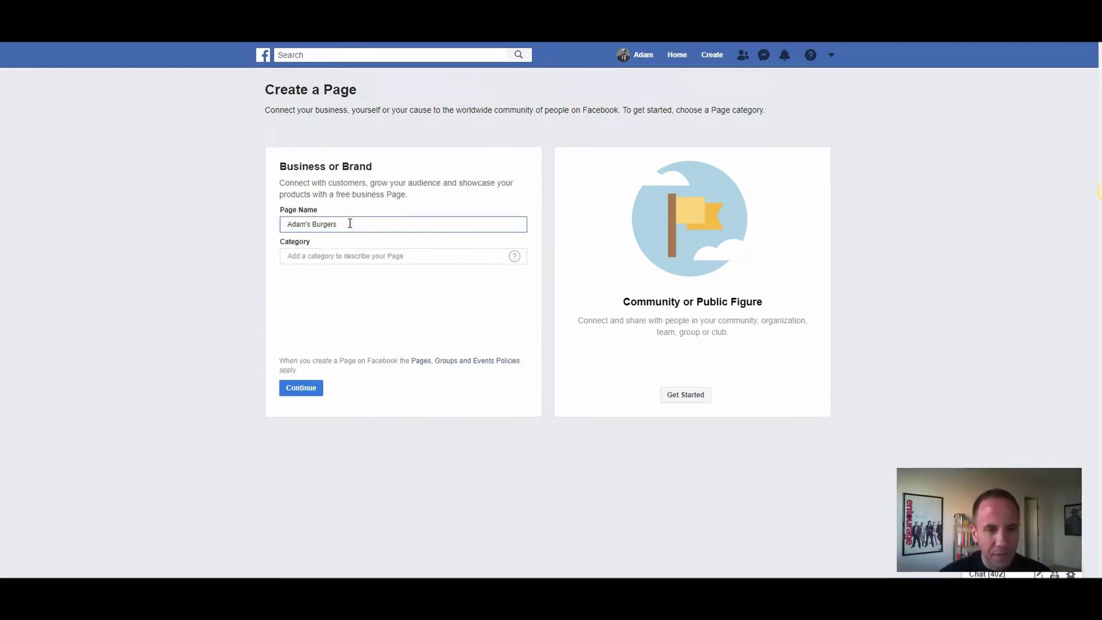
pyautogui.press('Tab')
pyautogui.write('rest')
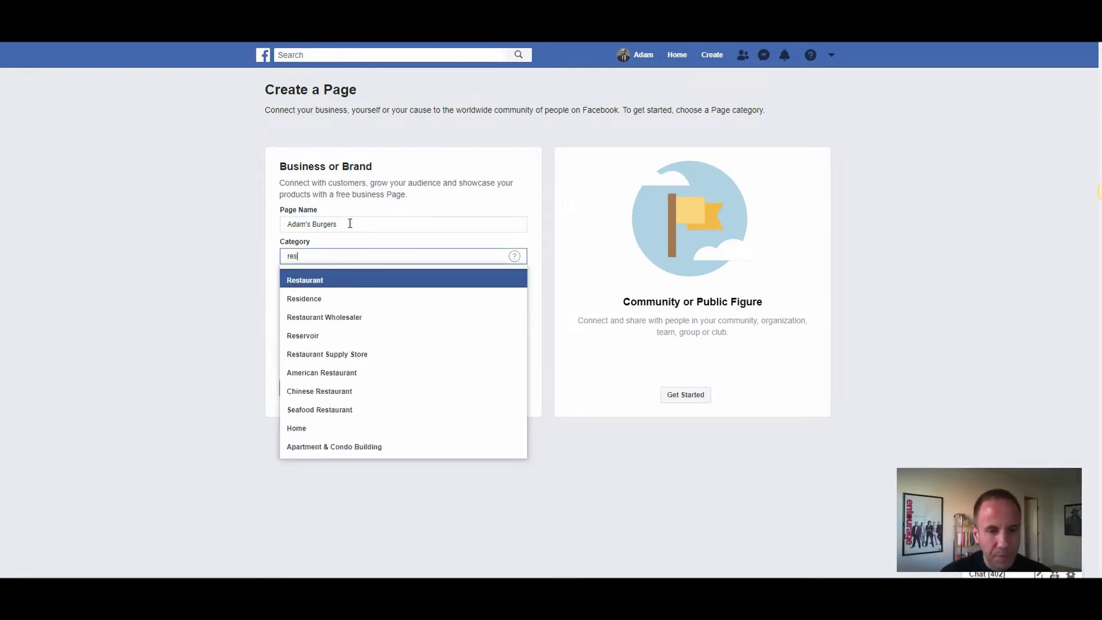
pyautogui.click(320, 279)
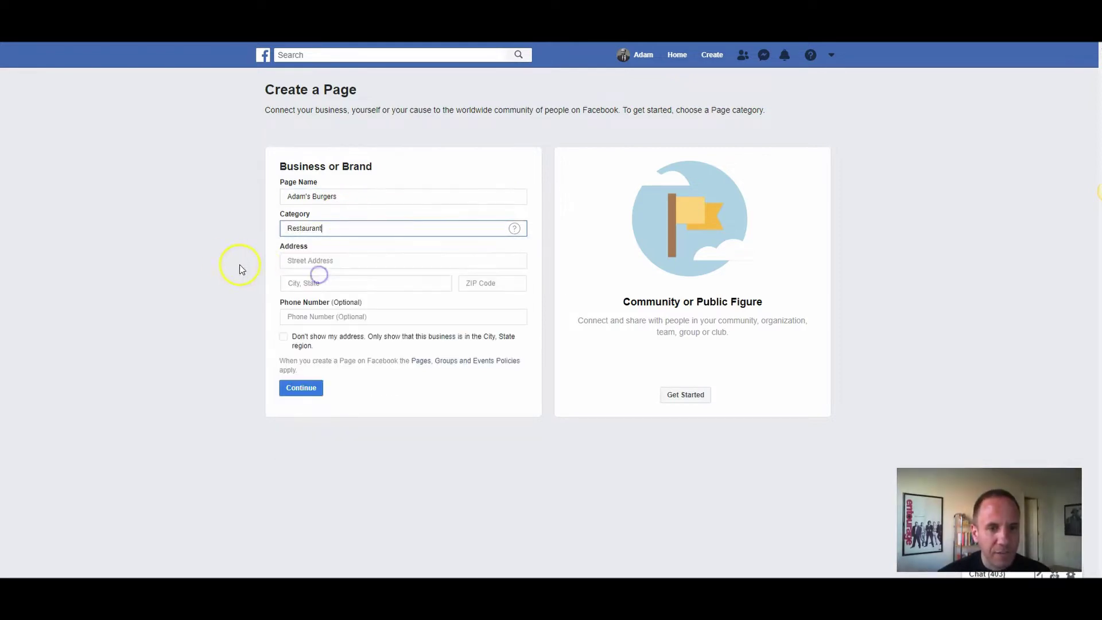
# Step: Paste the restaurant's street address, fill in its city and ZIP code, and submit the Page details
pyautogui.hotkey('alt', 'Tab')
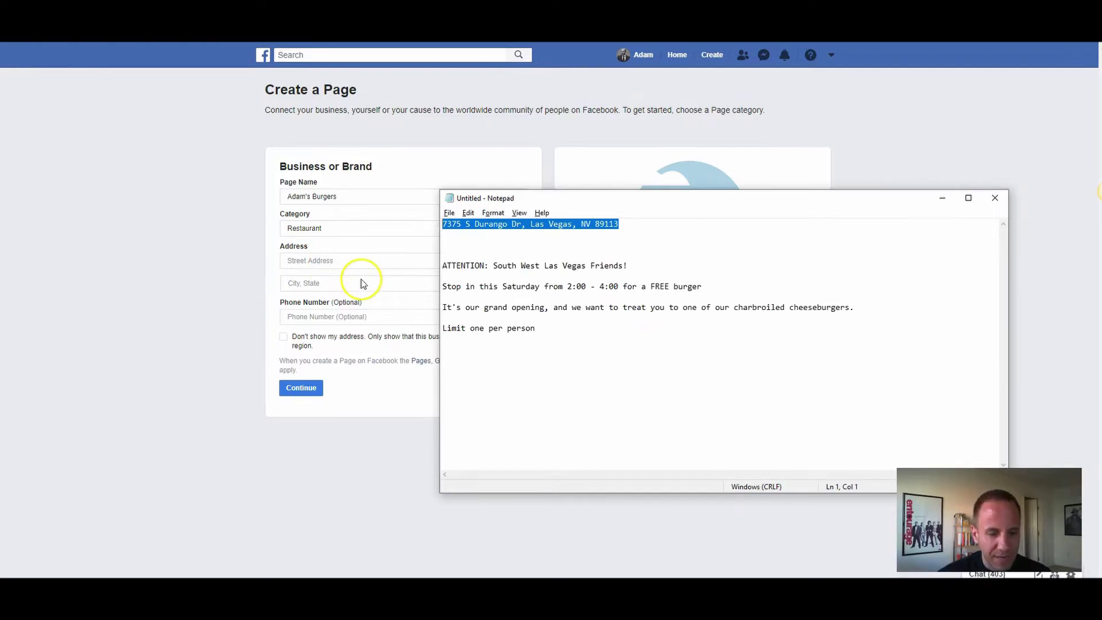
pyautogui.hotkey('alt', 'Tab')
pyautogui.click(309, 261)
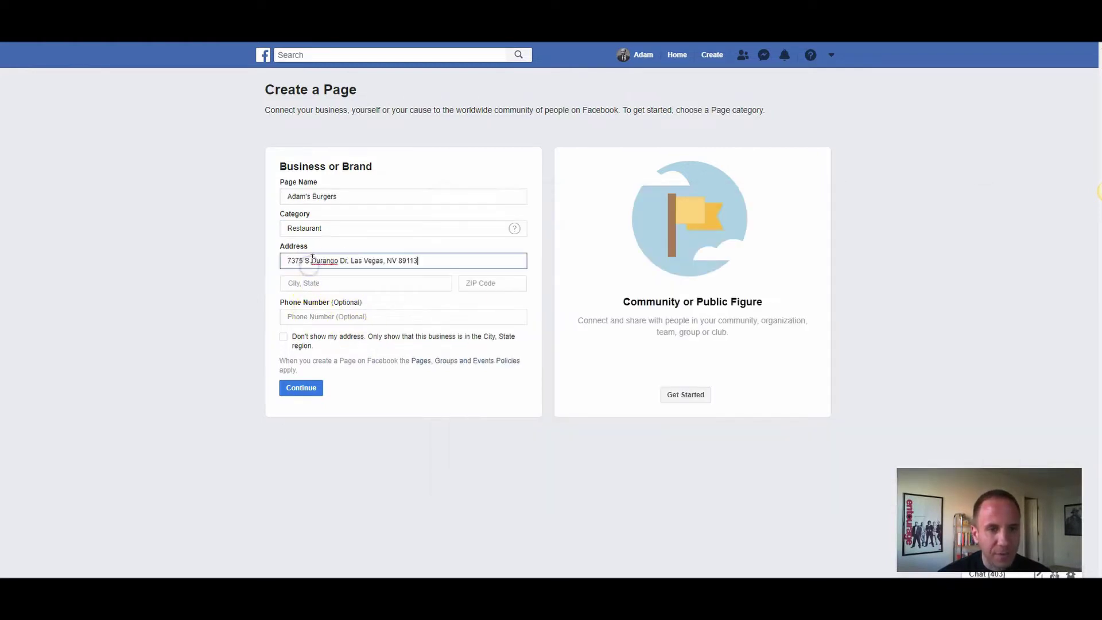
pyautogui.click(320, 281)
pyautogui.write('L')
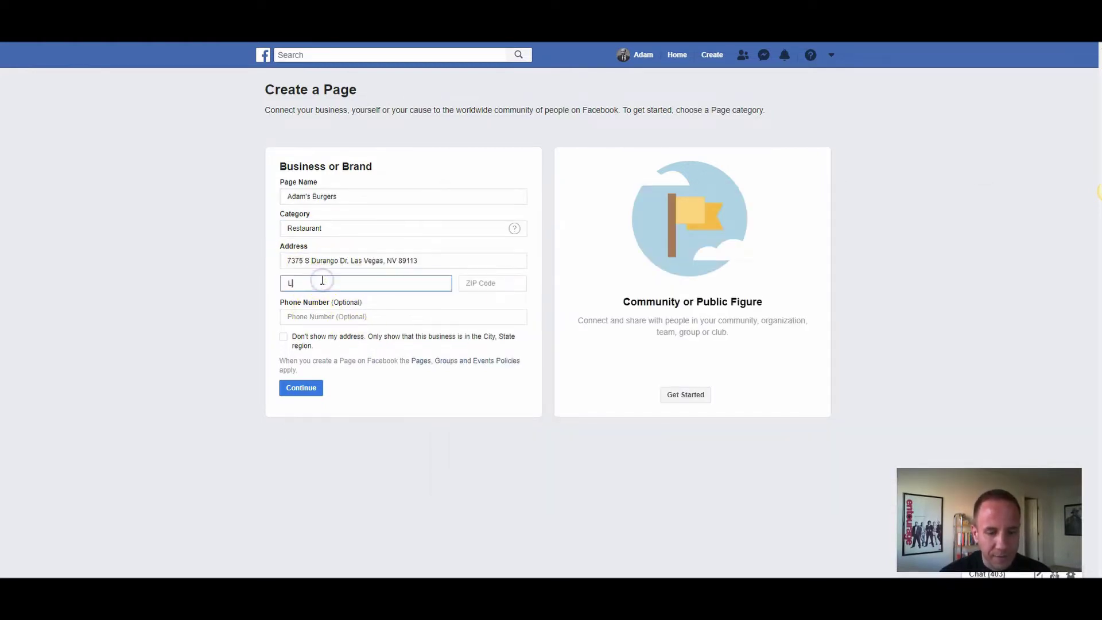
pyautogui.write('as Vegas')
pyautogui.press('Return')
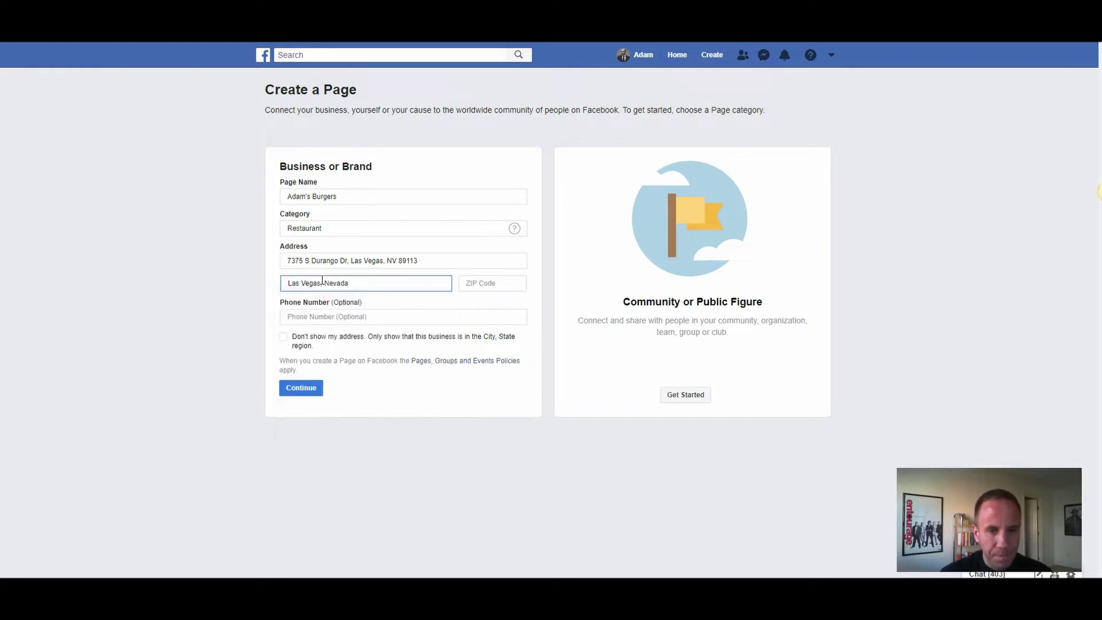
pyautogui.press('Tab')
pyautogui.write('8911')
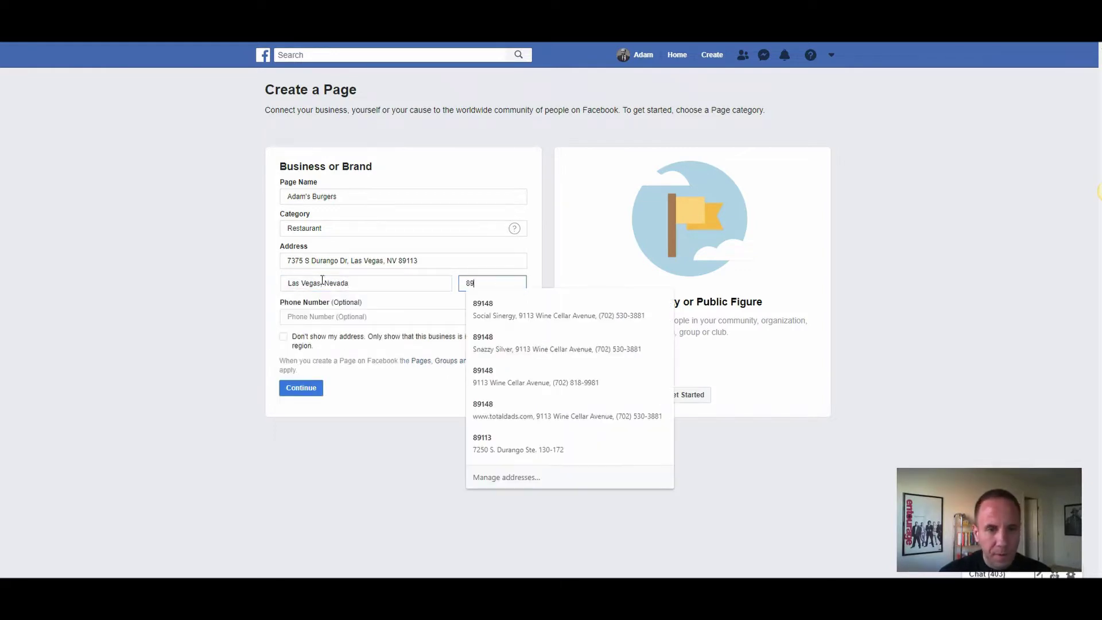
pyautogui.press('Tab')
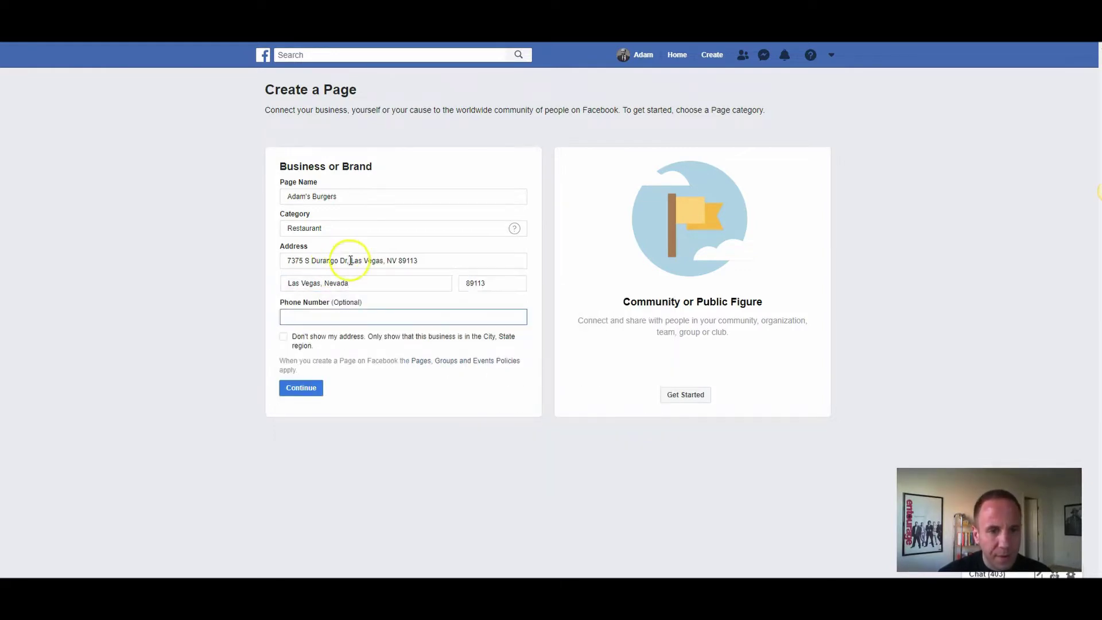
pyautogui.moveTo(352, 260); pyautogui.dragTo(424, 261)
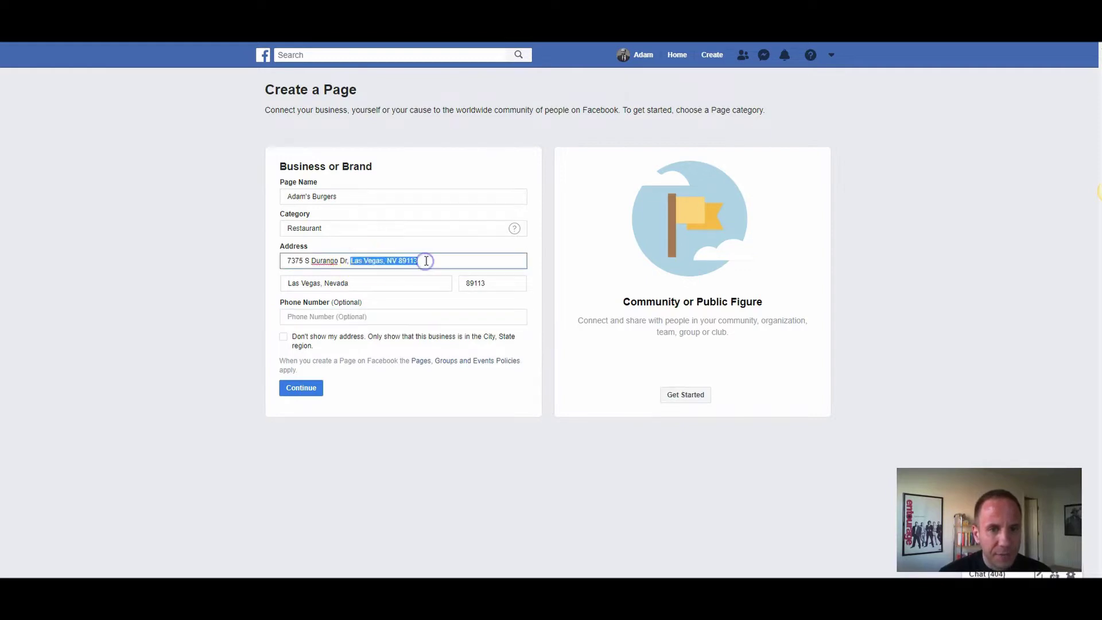
pyautogui.press('BackSpace')
pyautogui.press('BackSpace')
pyautogui.press('BackSpace')
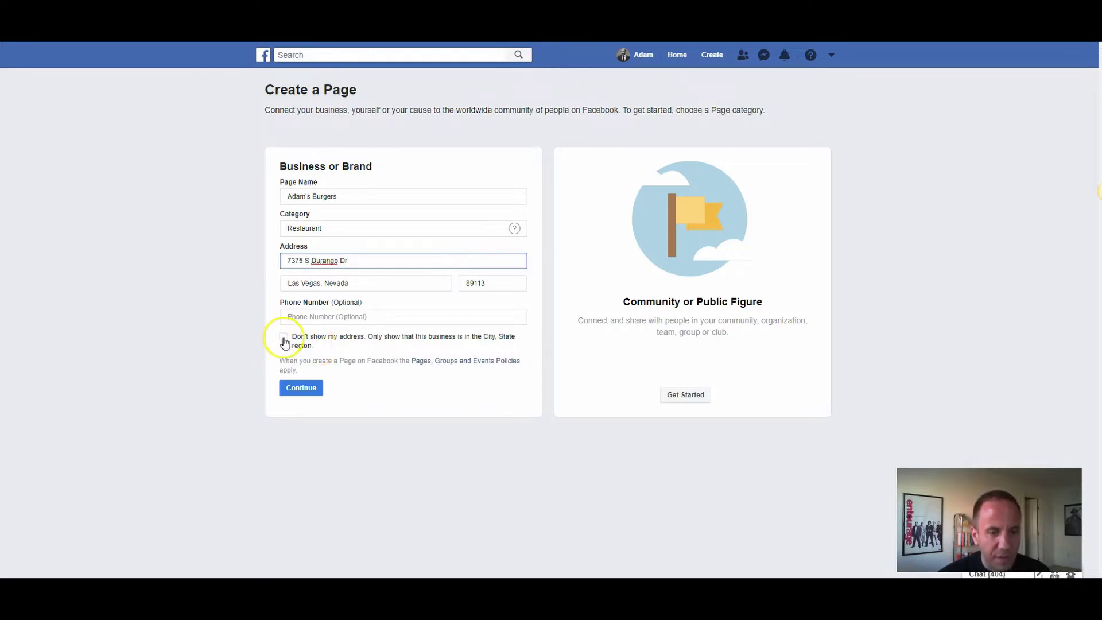
pyautogui.click(293, 390)
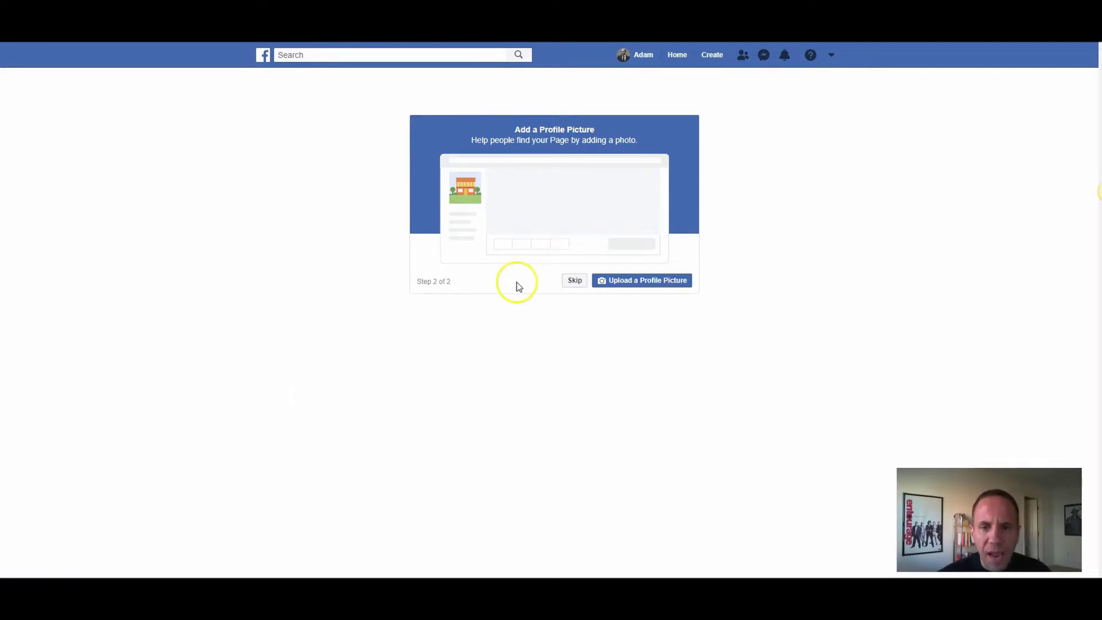
# Step: Skip the profile picture and cover photo steps, then go to updating the Page's picture
pyautogui.click(574, 281)
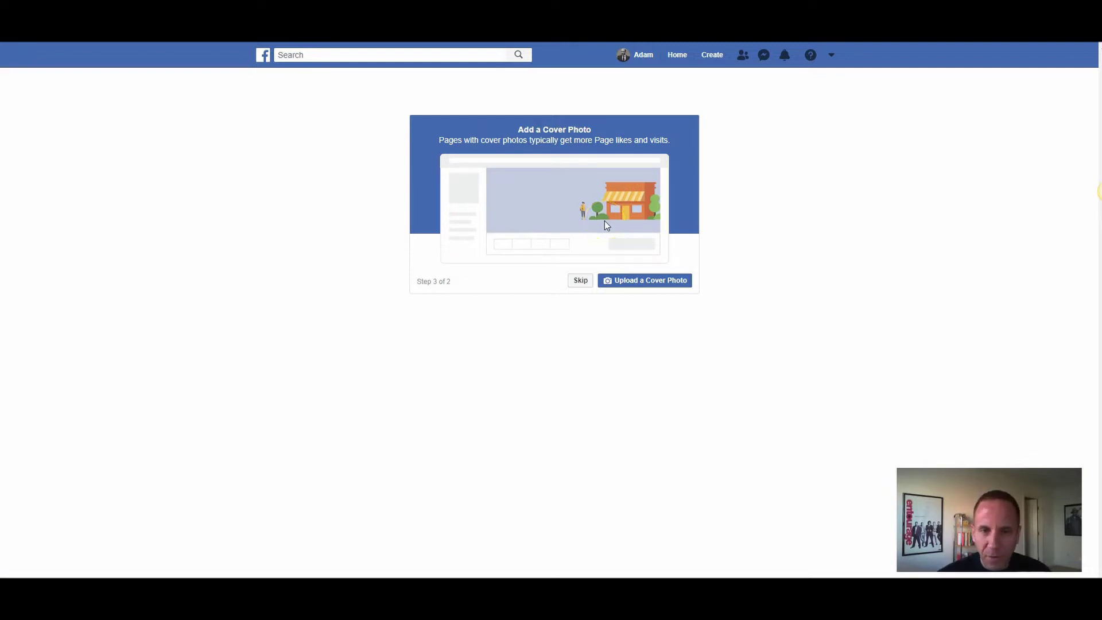
pyautogui.click(580, 281)
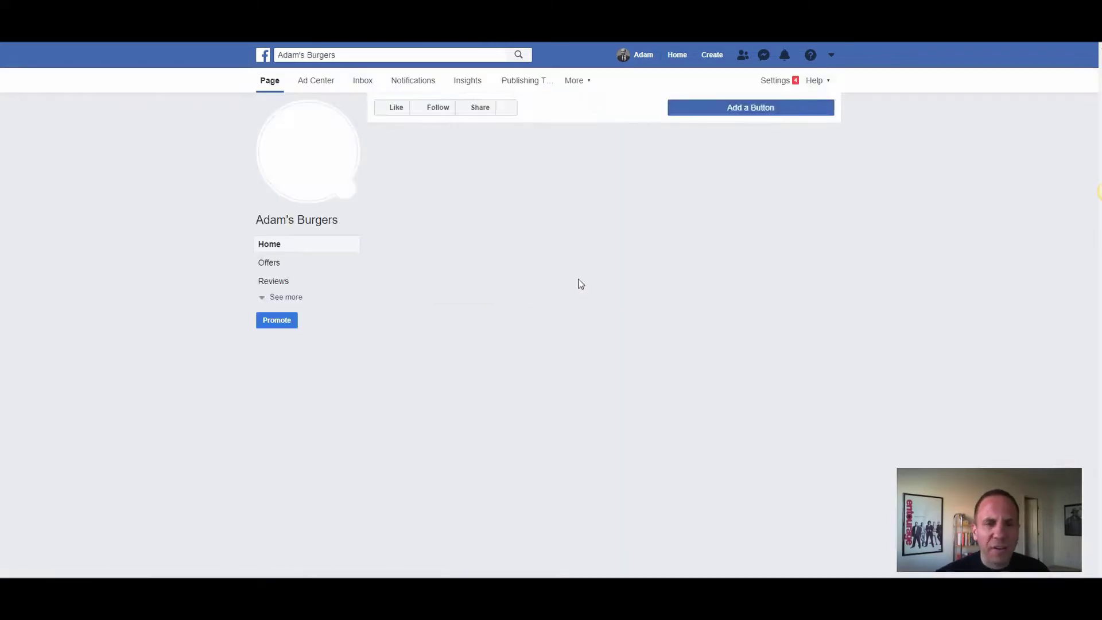
pyautogui.moveTo(310, 146)
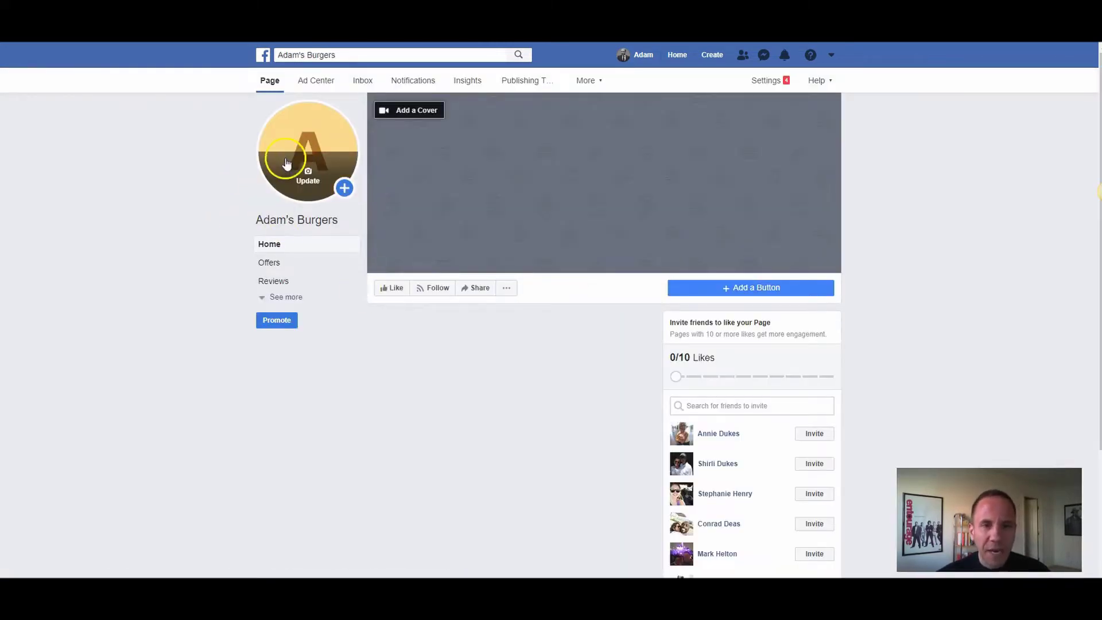
pyautogui.click(311, 188)
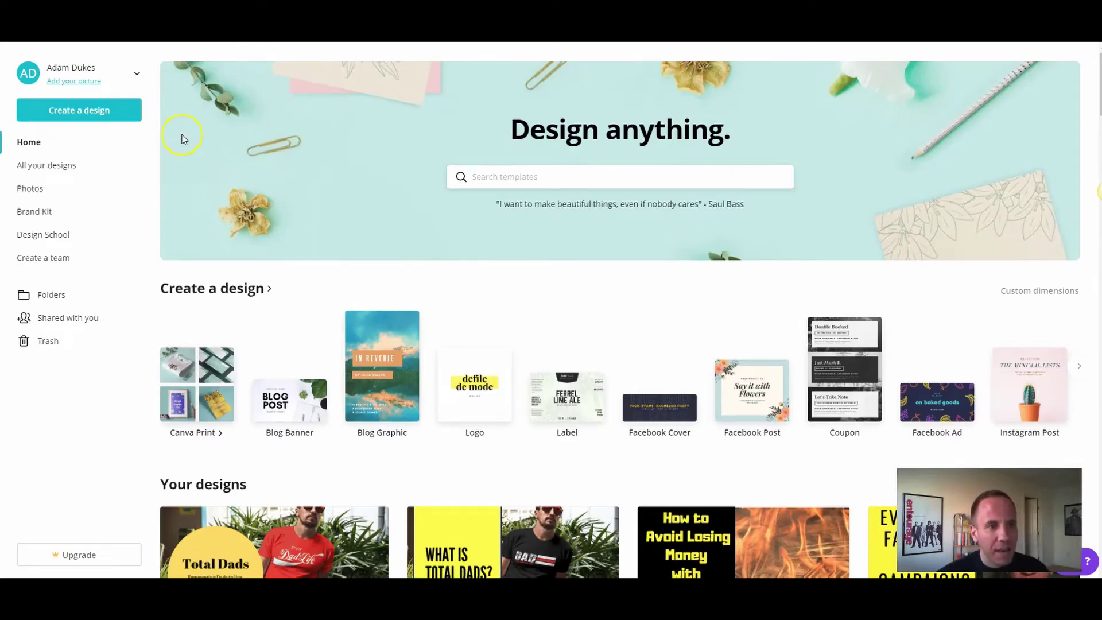
# Step: Search Canva's templates for 'facebook cover'
pyautogui.scroll(-15, 526, 278)
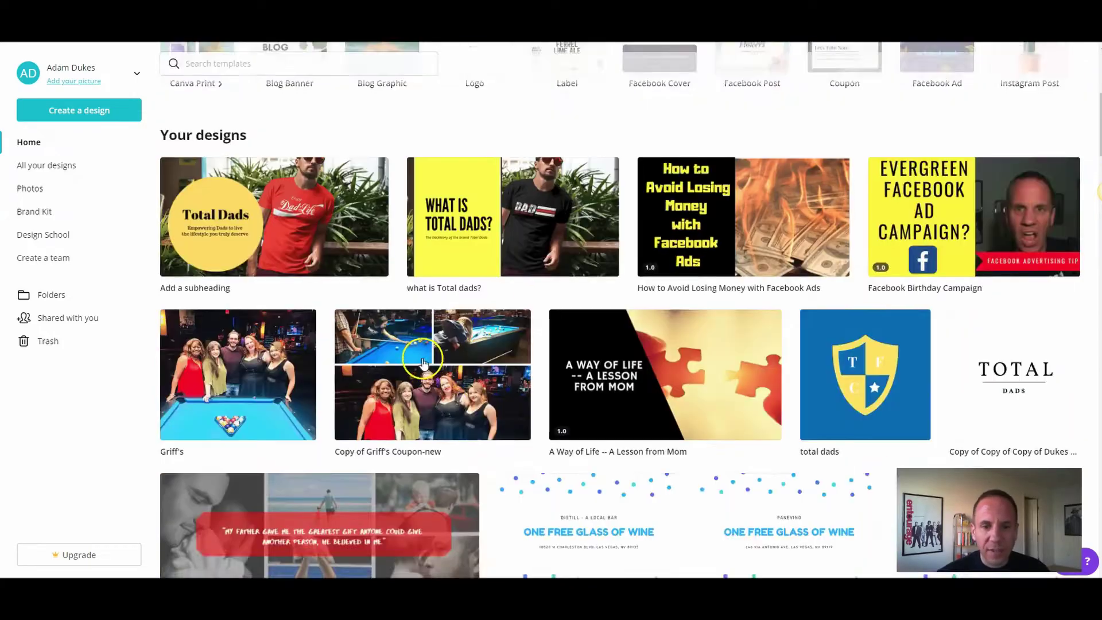
pyautogui.scroll(-15, 636, 221)
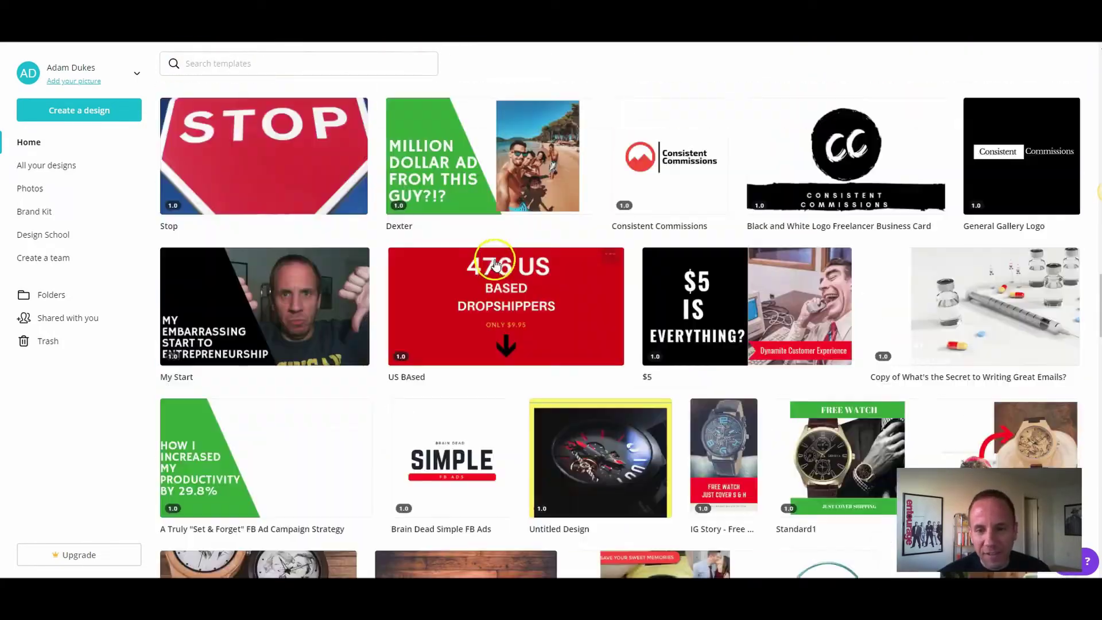
pyautogui.scroll(-15, 497, 262)
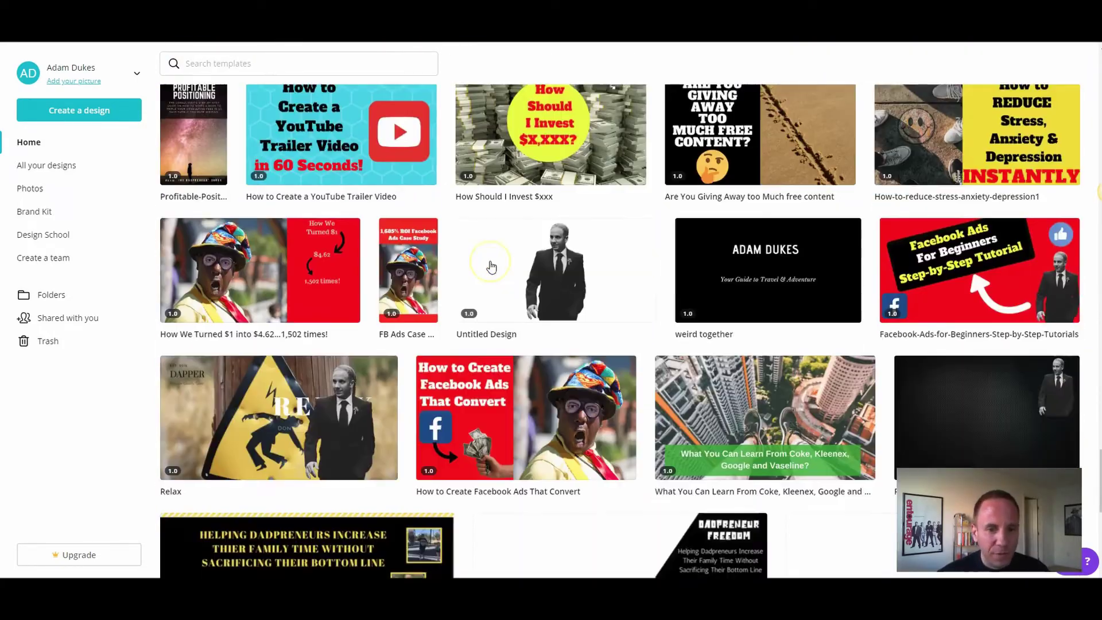
pyautogui.scroll(15, 490, 266)
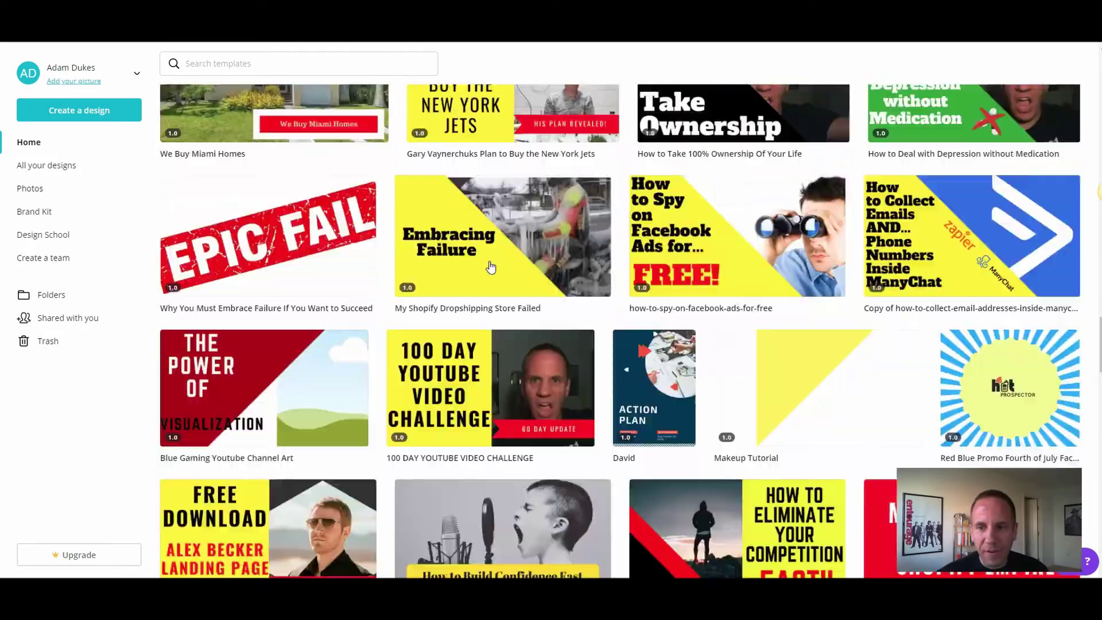
pyautogui.scroll(15, 491, 265)
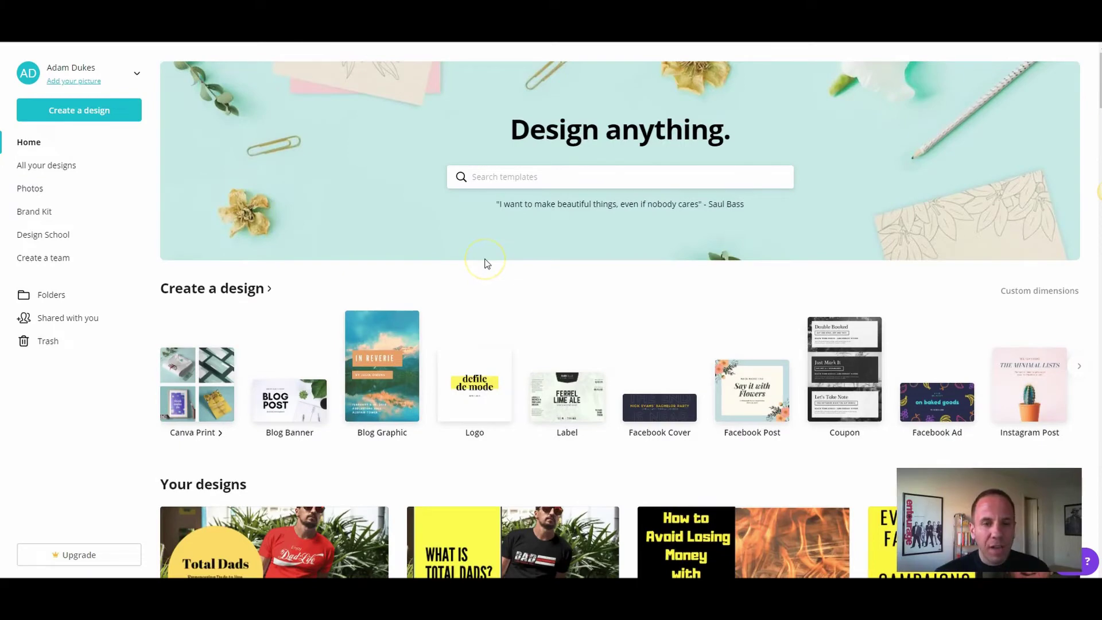
pyautogui.click(517, 175)
pyautogui.write('faceboo')
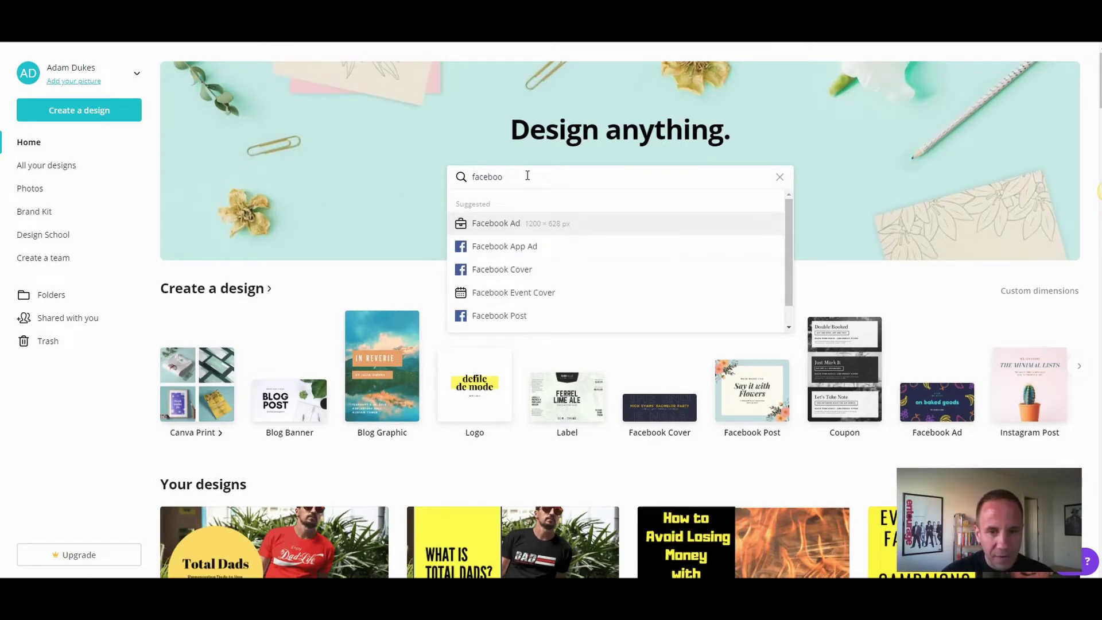
pyautogui.write('k cover')
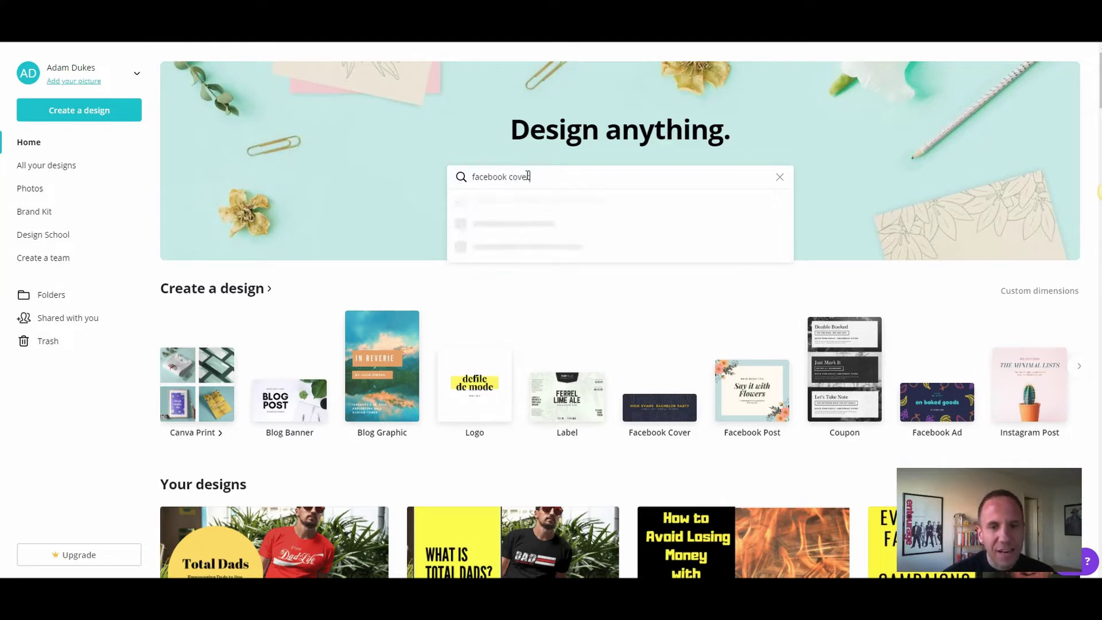
# Step: Create a Facebook Cover design using the Summer 'Withstand the tide.' beach template
pyautogui.click(556, 233)
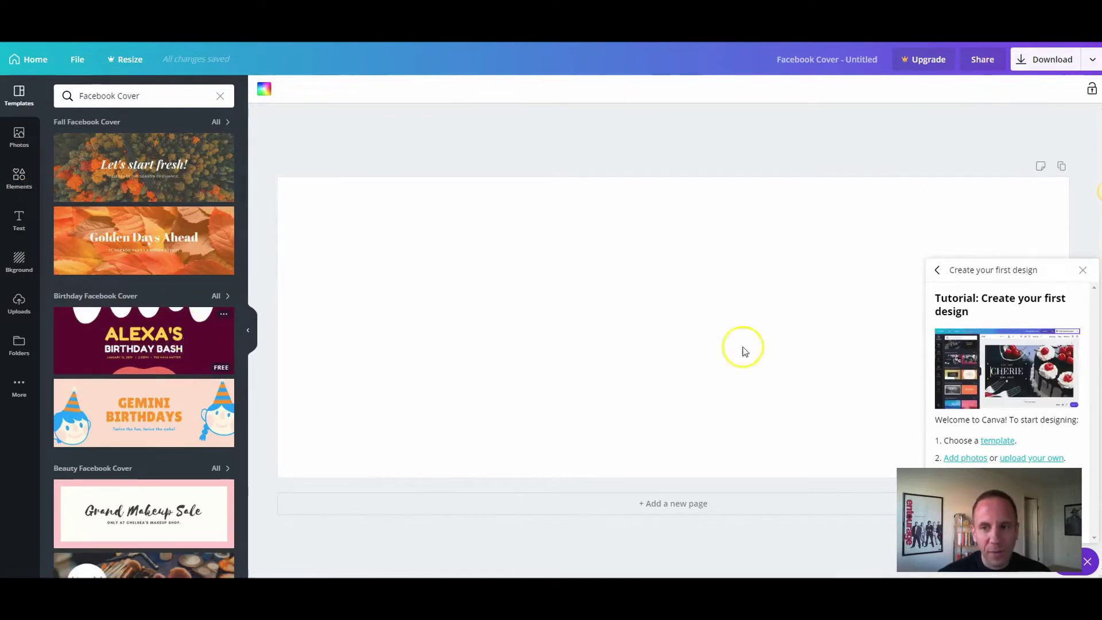
pyautogui.click(1088, 272)
pyautogui.scroll(-5, 149, 316)
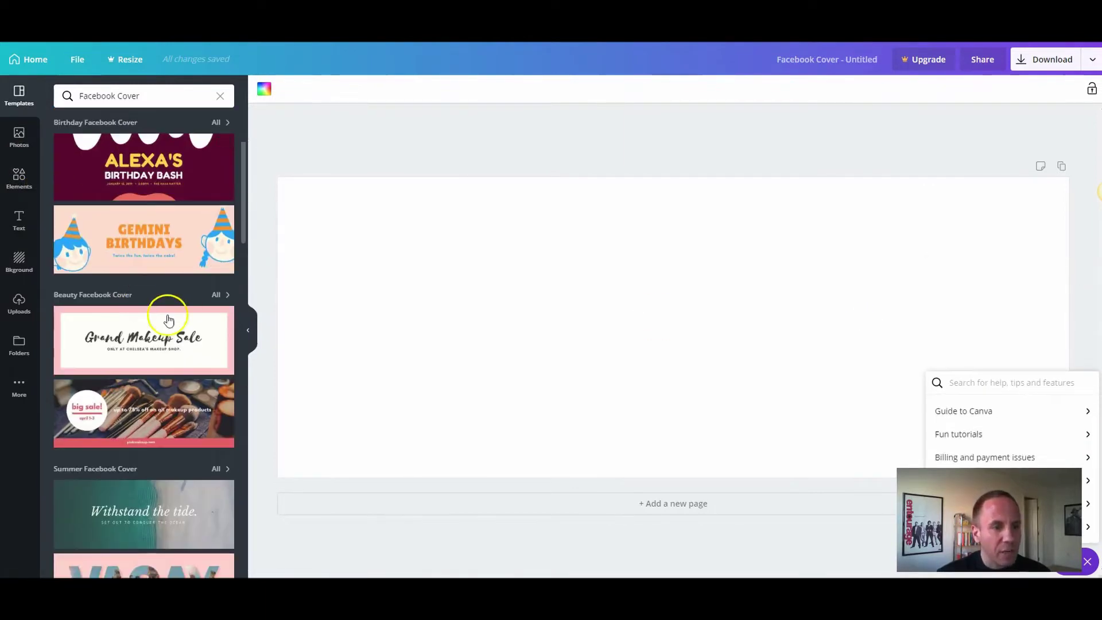
pyautogui.scroll(1, 143, 307)
pyautogui.scroll(-2, 137, 316)
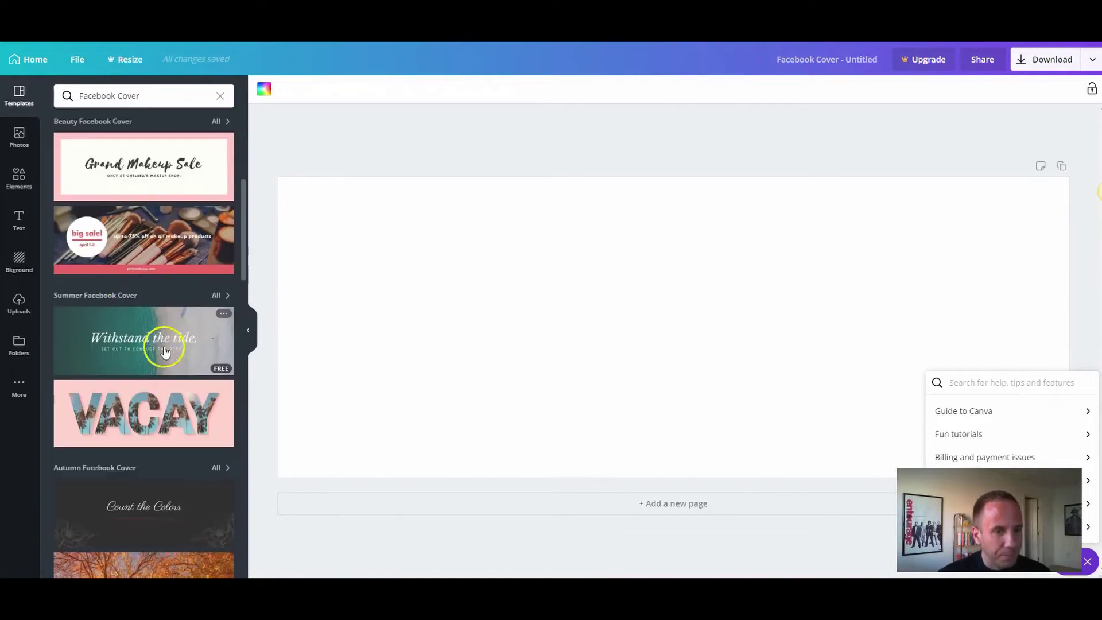
pyautogui.click(155, 355)
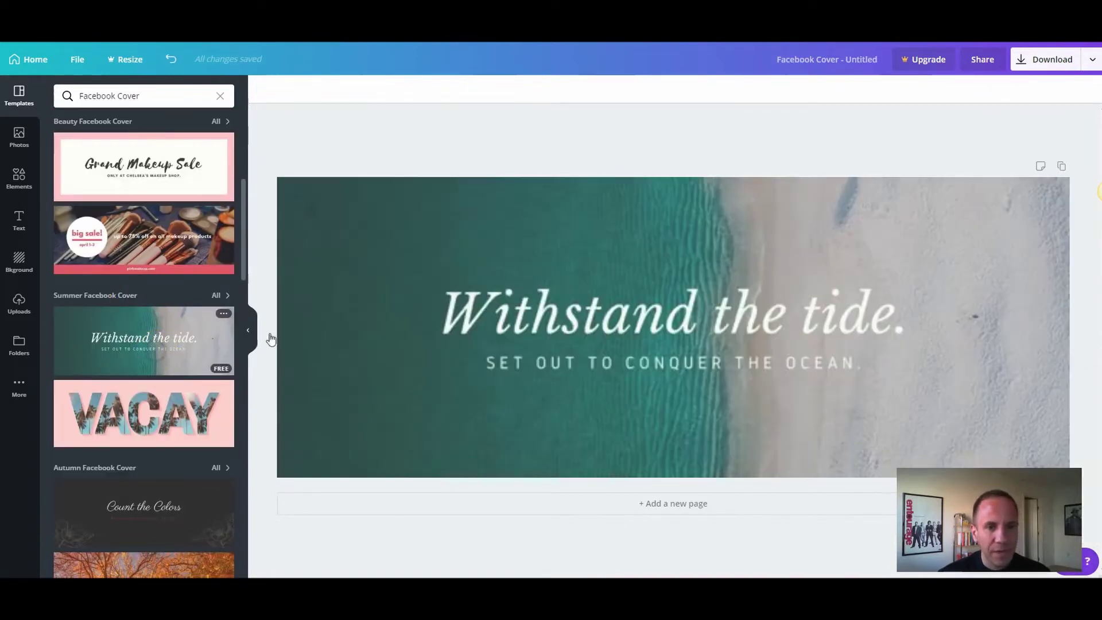
# Step: Retitle the cover 'Adam's Burgers' with subtitle 'THE BEST BURGERS THIS SIDE OF THE MISSISSIPPI'
pyautogui.doubleClick(660, 319)
pyautogui.write('Ada')
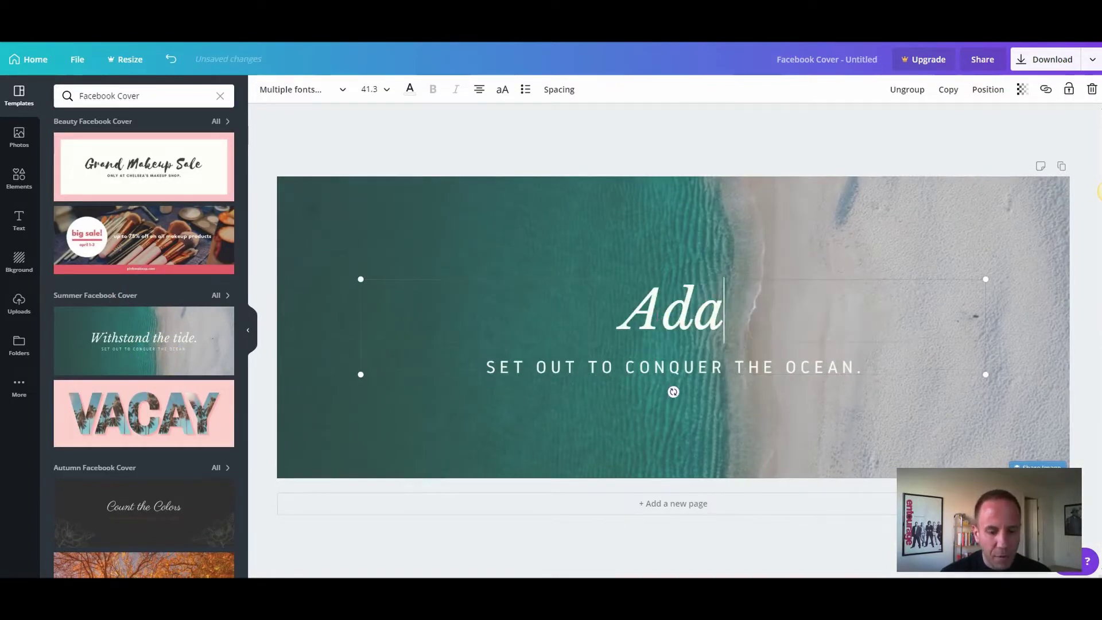
pyautogui.write("m's Burgers")
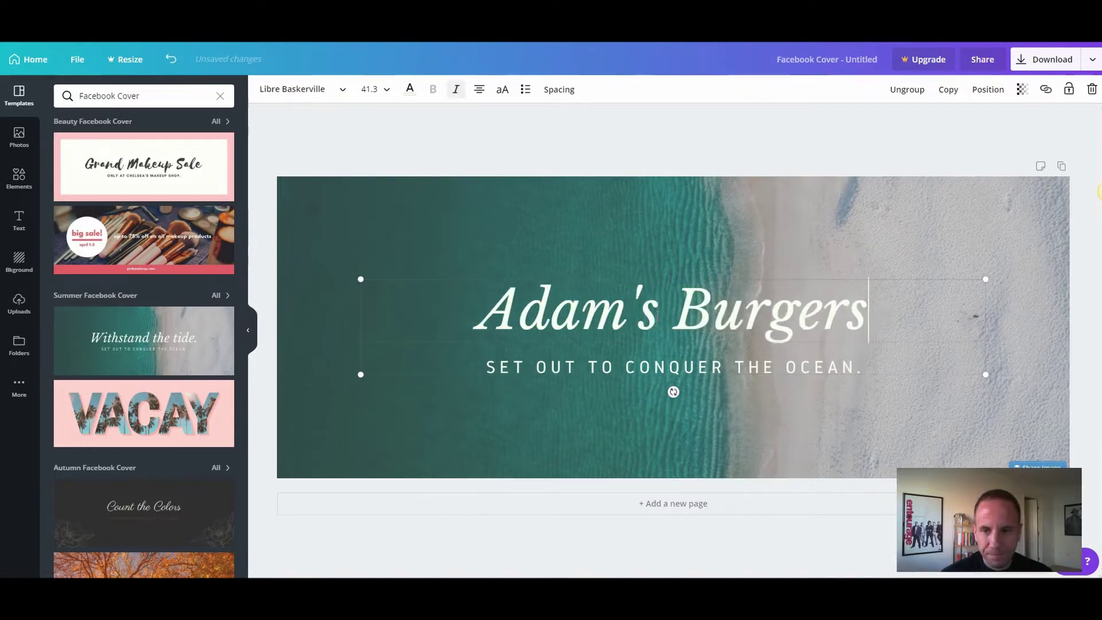
pyautogui.click(681, 317)
pyautogui.click(700, 381)
pyautogui.doubleClick(673, 370)
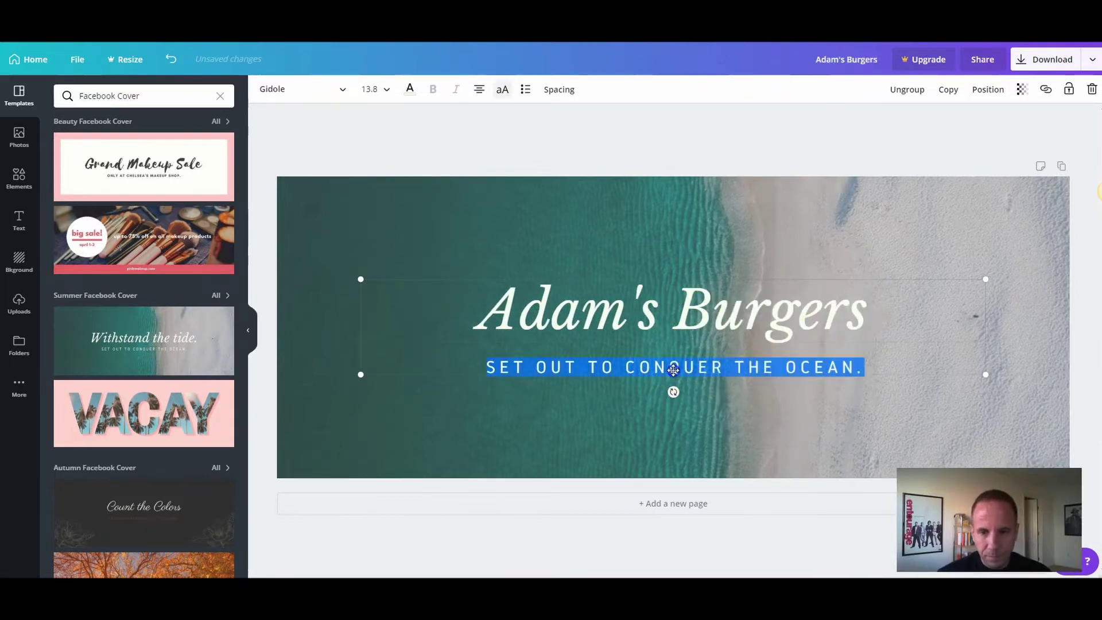
pyautogui.write('THE BEST ')
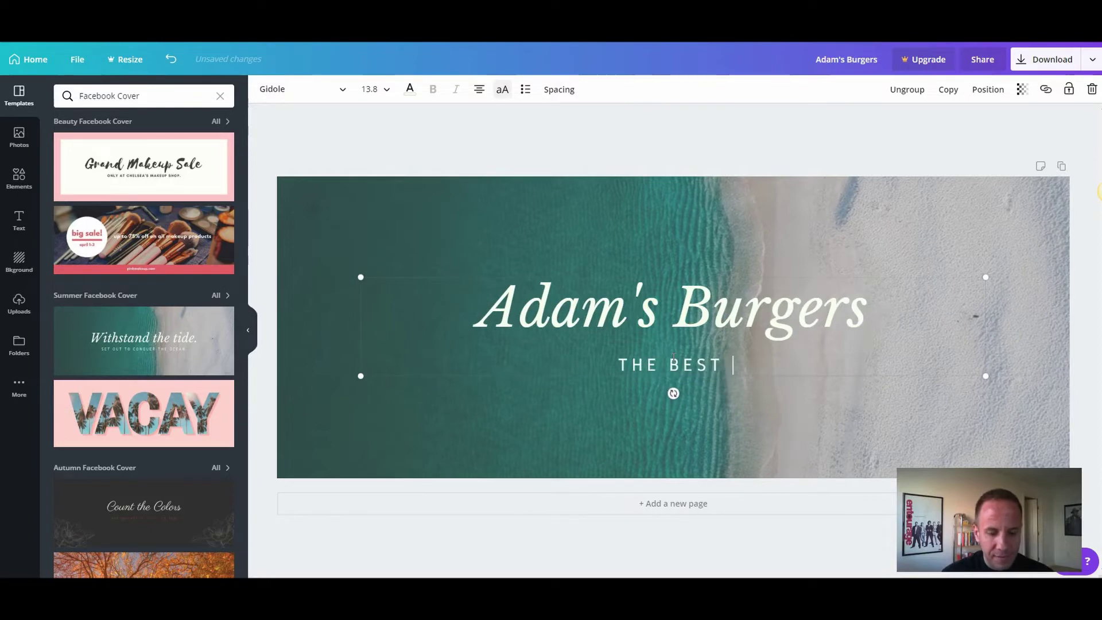
pyautogui.write('BURG')
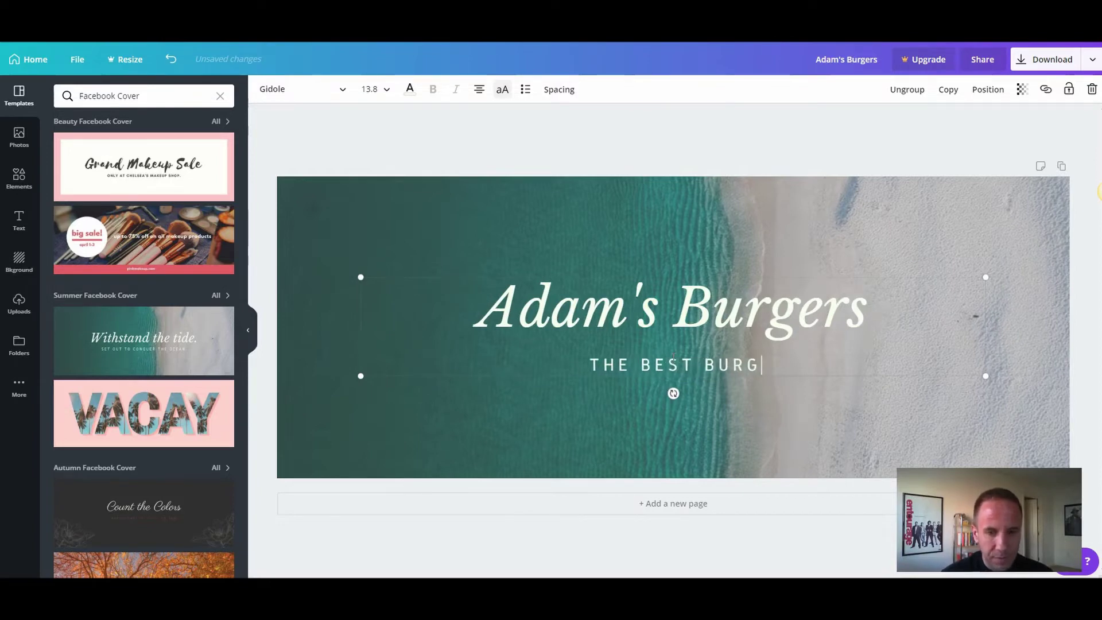
pyautogui.write('ERS THIS SIDE ')
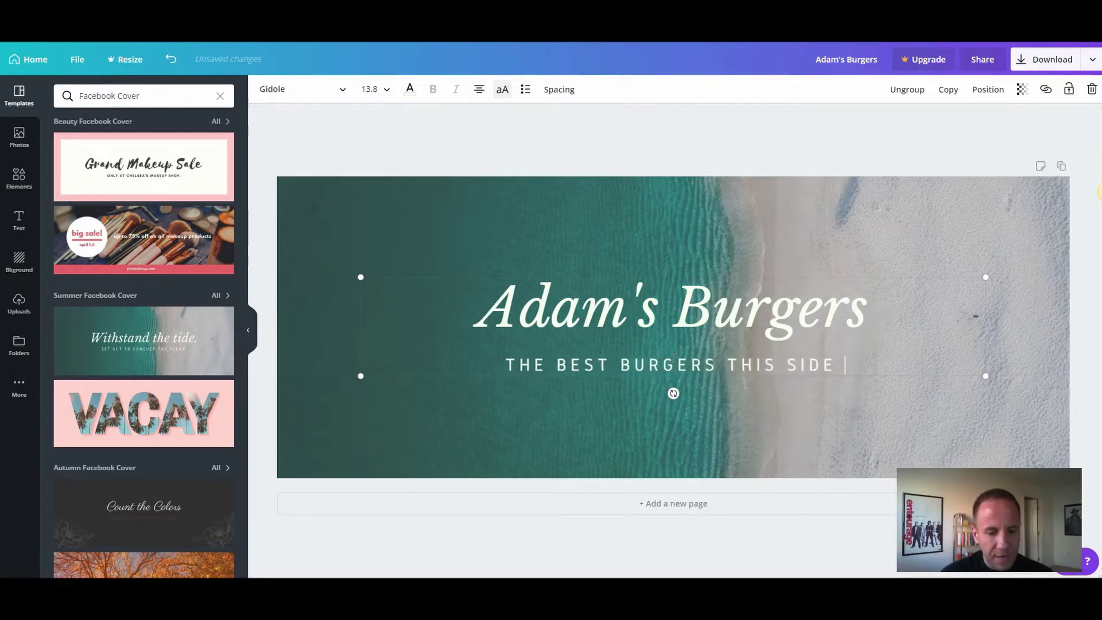
pyautogui.write('OF THE MISSI')
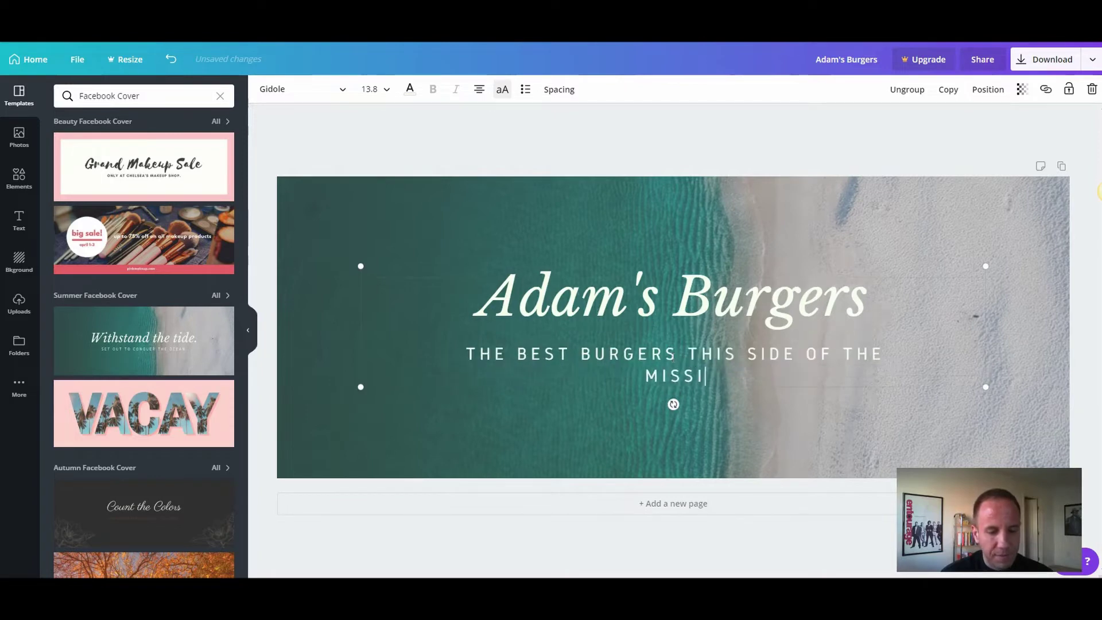
pyautogui.write('SSIPPIR')
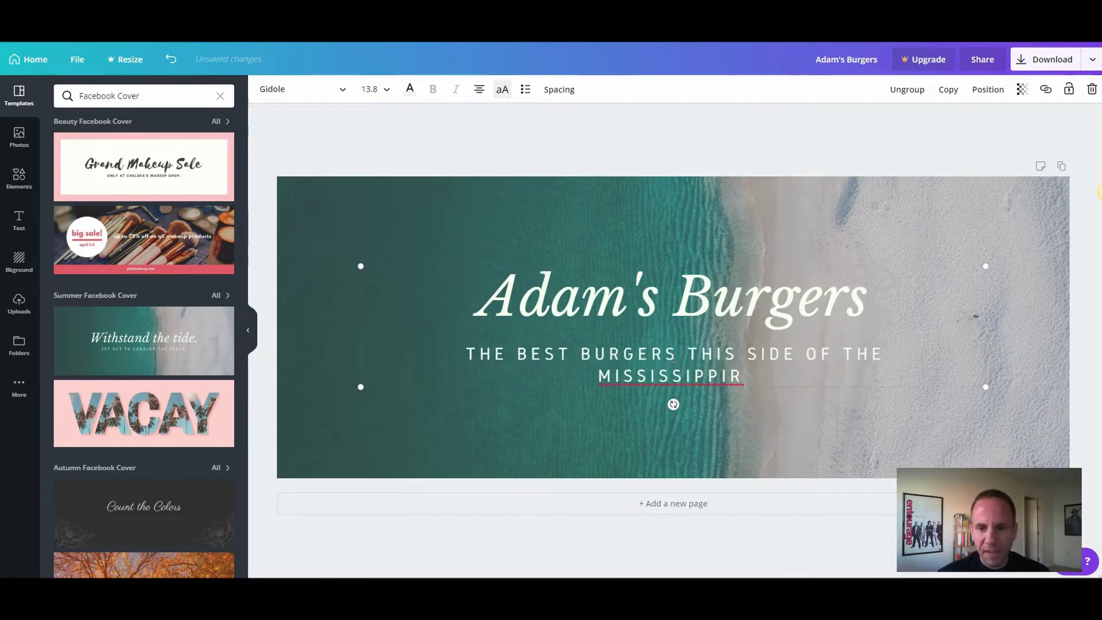
pyautogui.rightClick(692, 371)
pyautogui.click(711, 388)
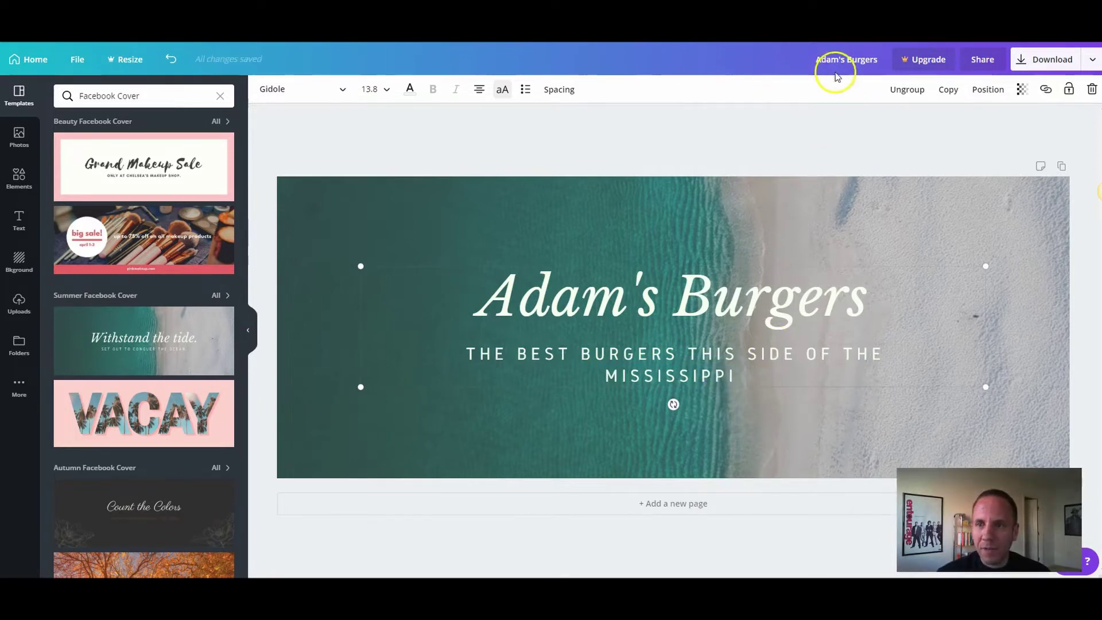
# Step: Download the cover design as a PNG file
pyautogui.click(1027, 60)
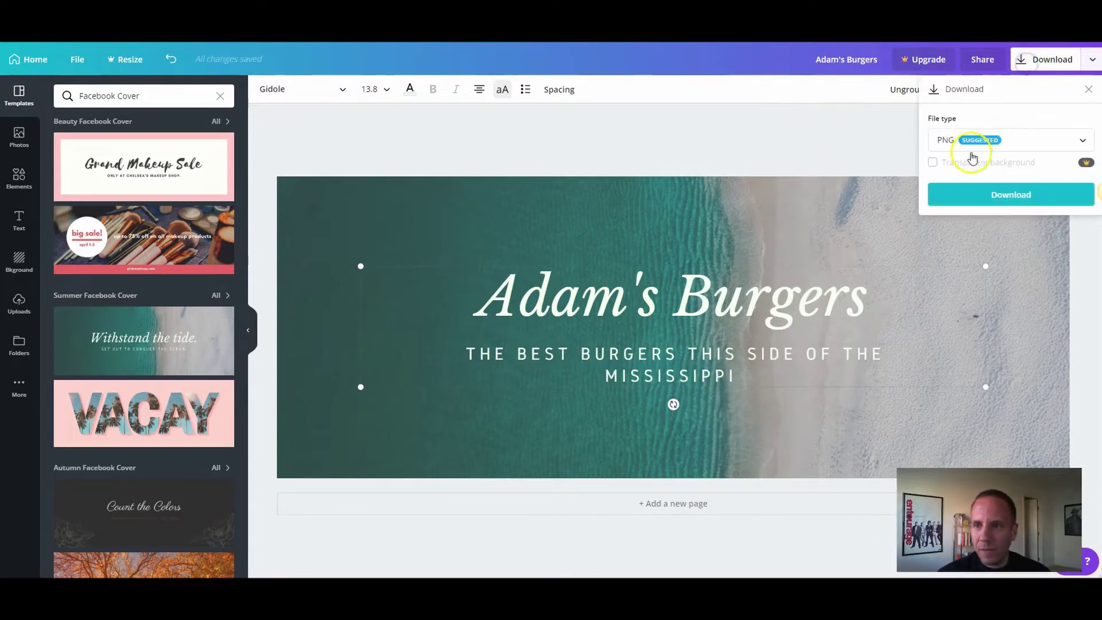
pyautogui.click(986, 195)
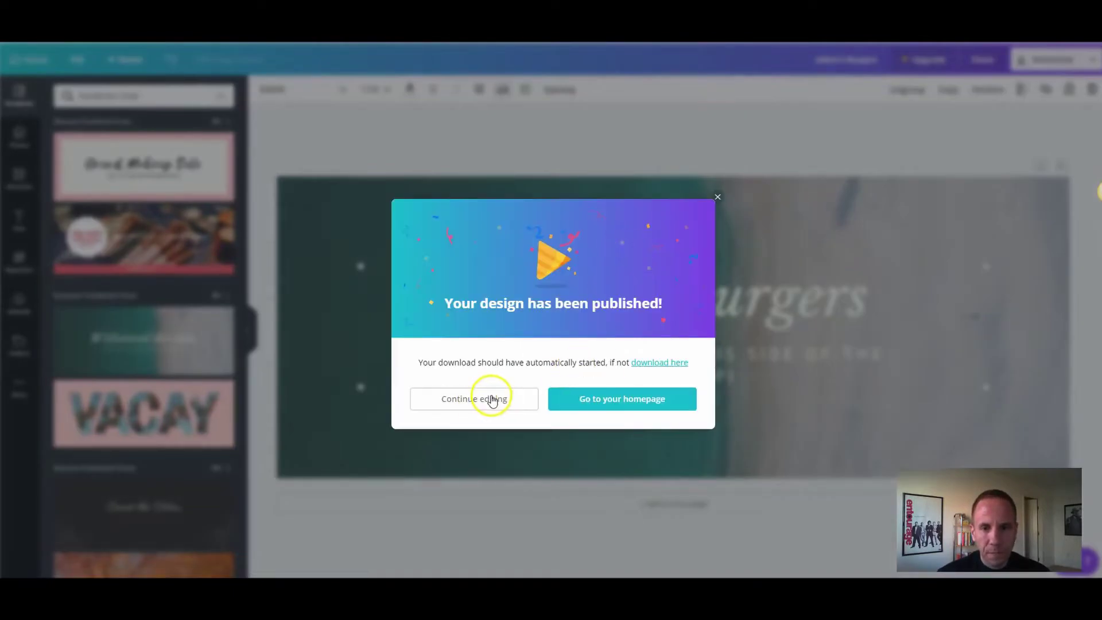
pyautogui.click(717, 196)
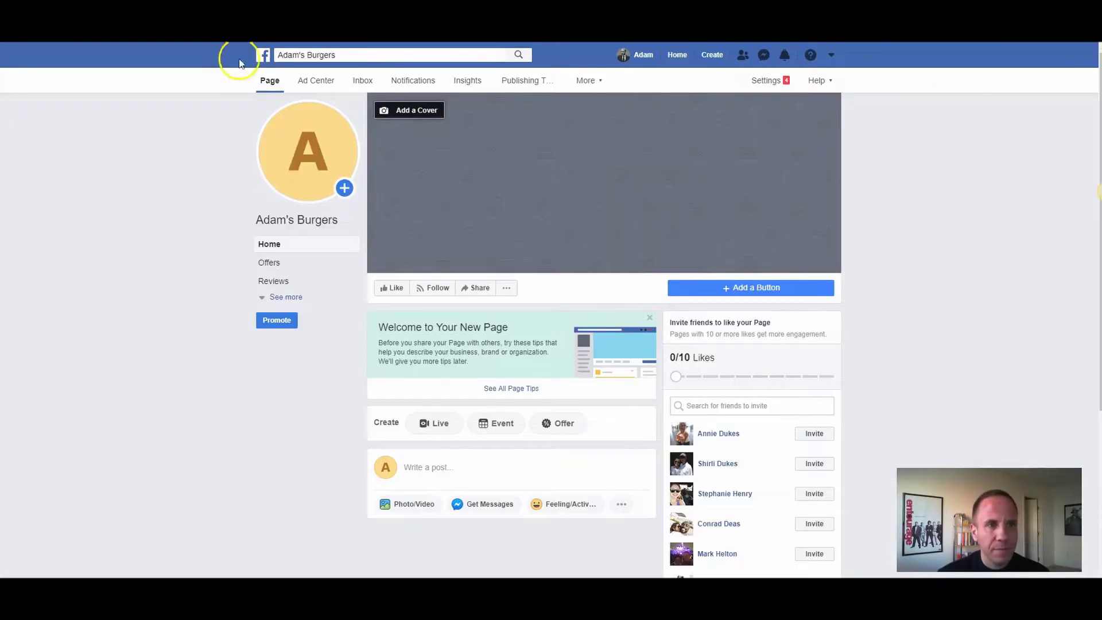
# Step: Upload Adam's Burgers.png from Downloads as the Page cover photo and save it
pyautogui.click(418, 110)
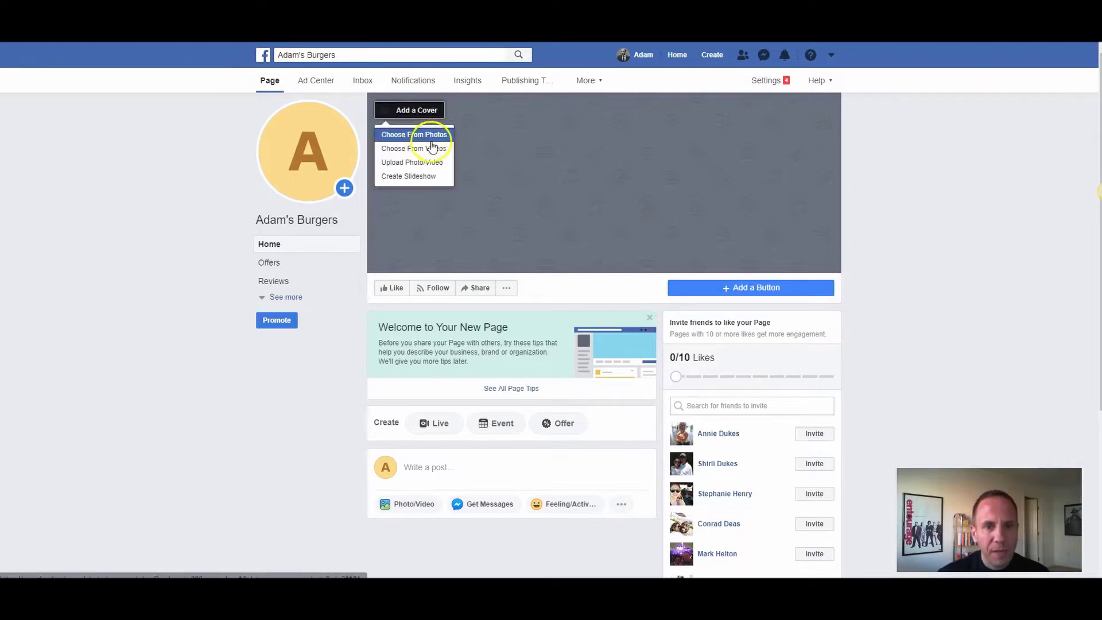
pyautogui.click(431, 163)
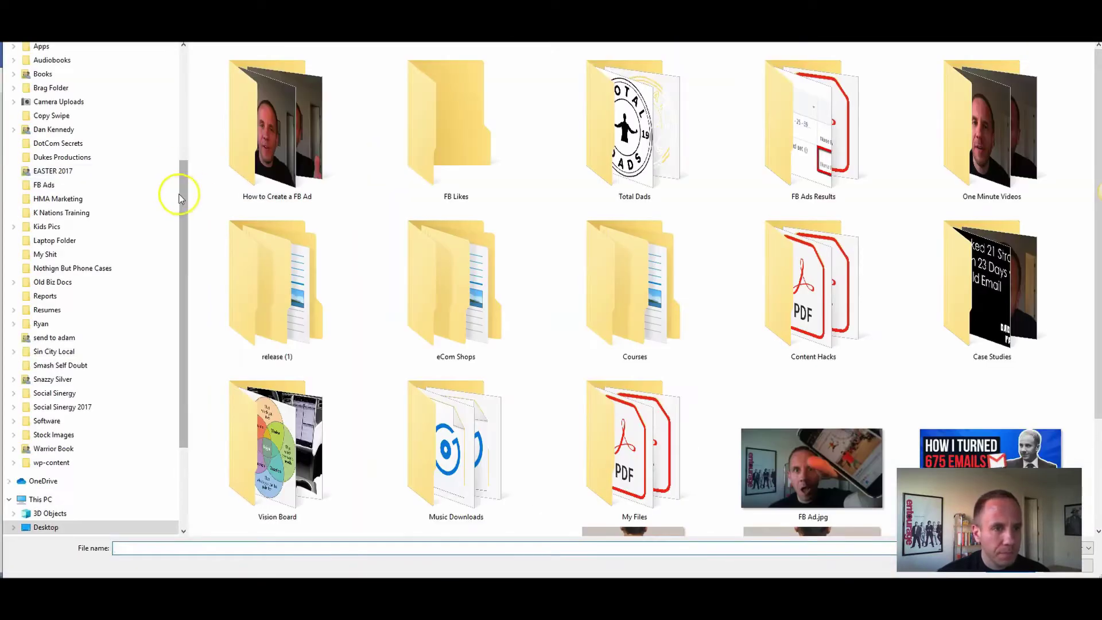
pyautogui.moveTo(179, 194); pyautogui.dragTo(179, 111)
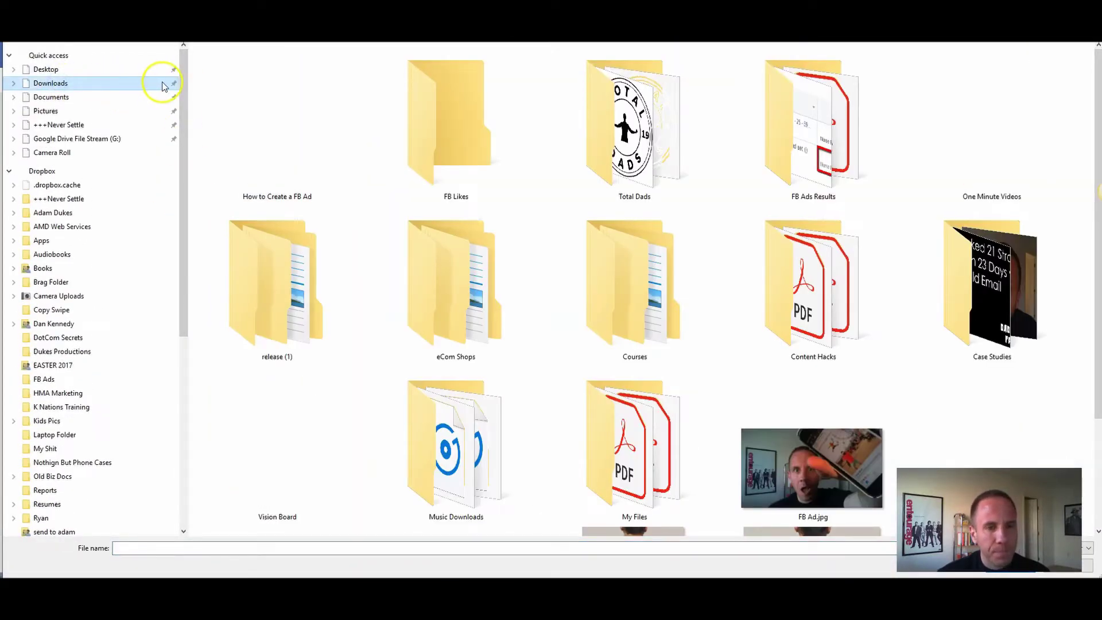
pyautogui.click(162, 86)
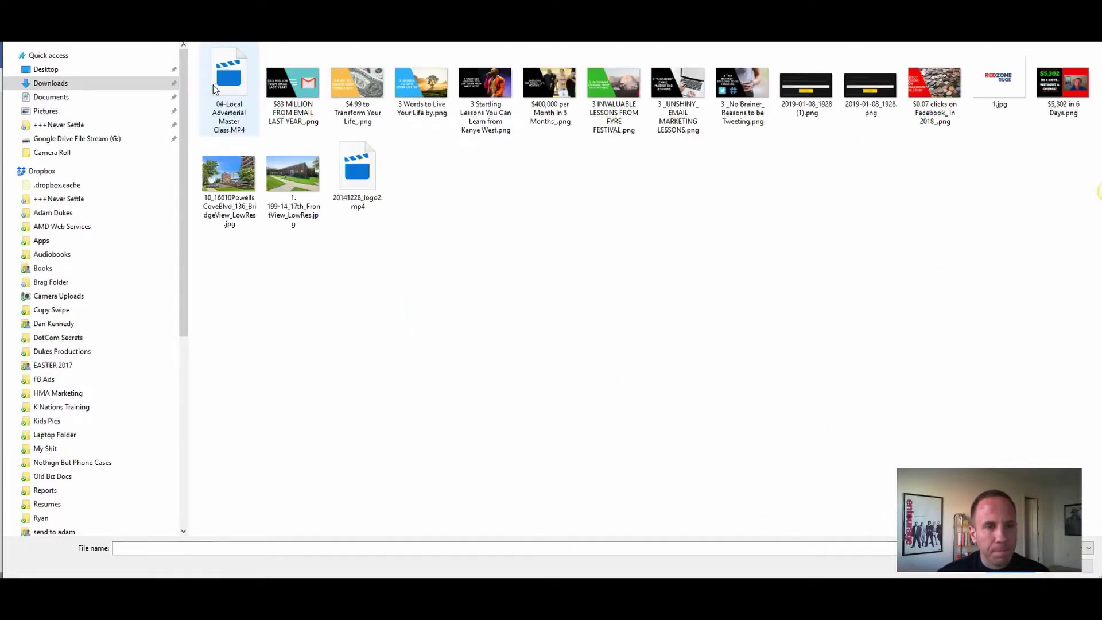
pyautogui.click(212, 85)
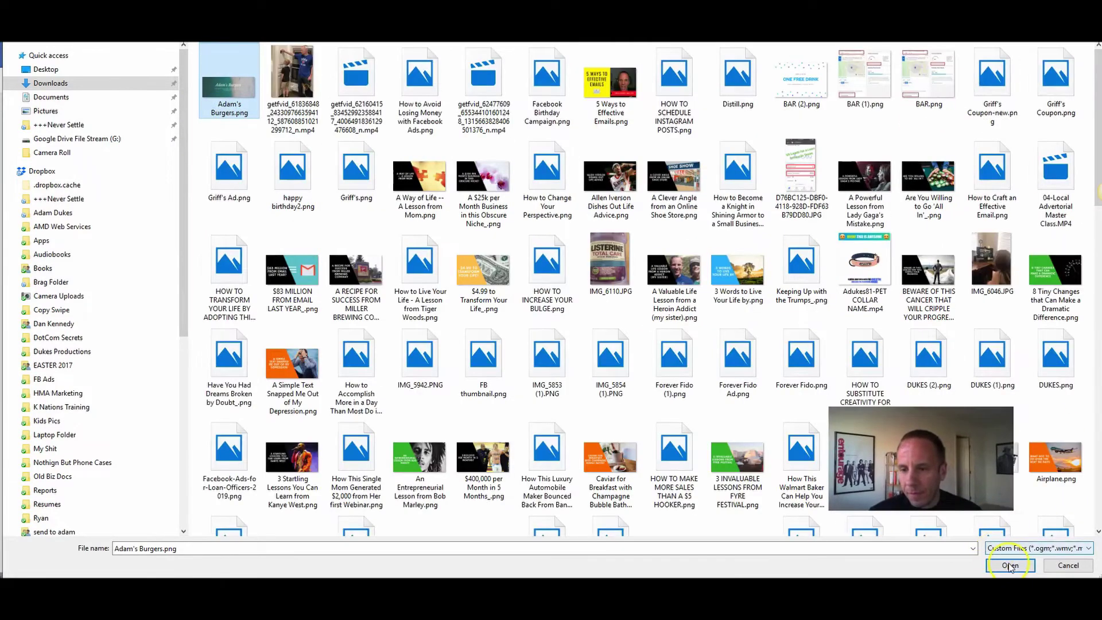
pyautogui.click(1008, 562)
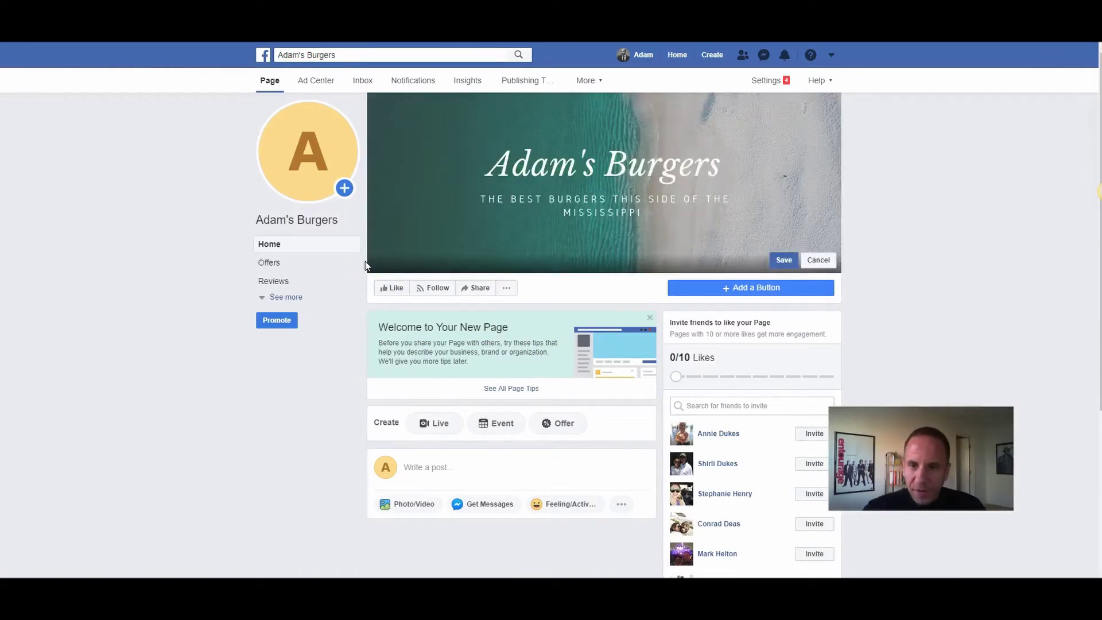
pyautogui.click(783, 260)
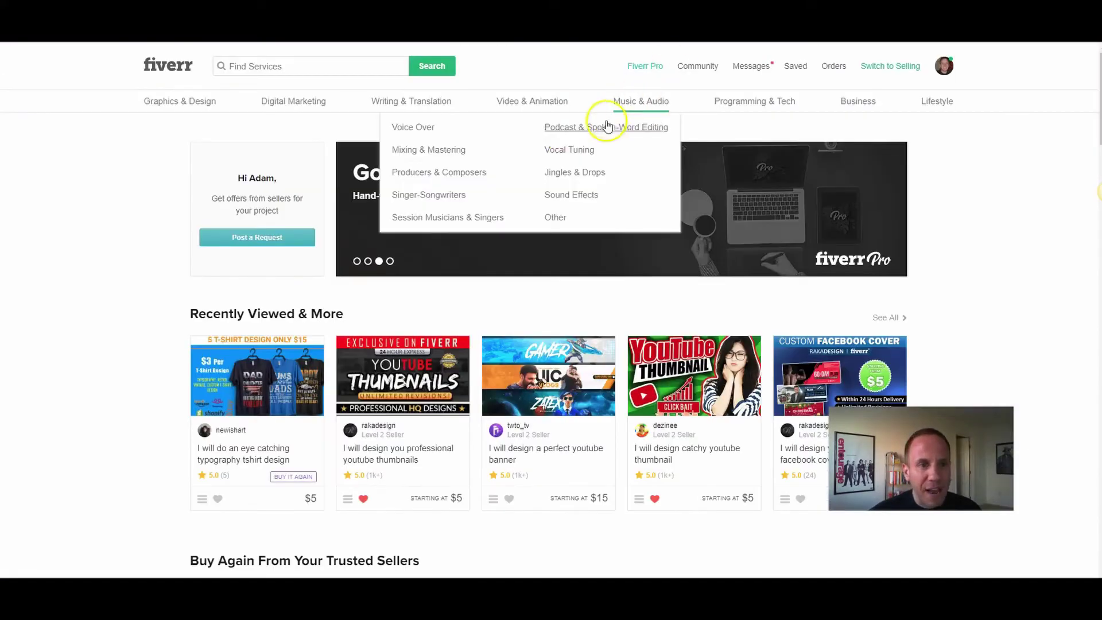
# Step: Search Fiverr for 'facebook cover photo' gigs and browse the results and filters
pyautogui.click(259, 65)
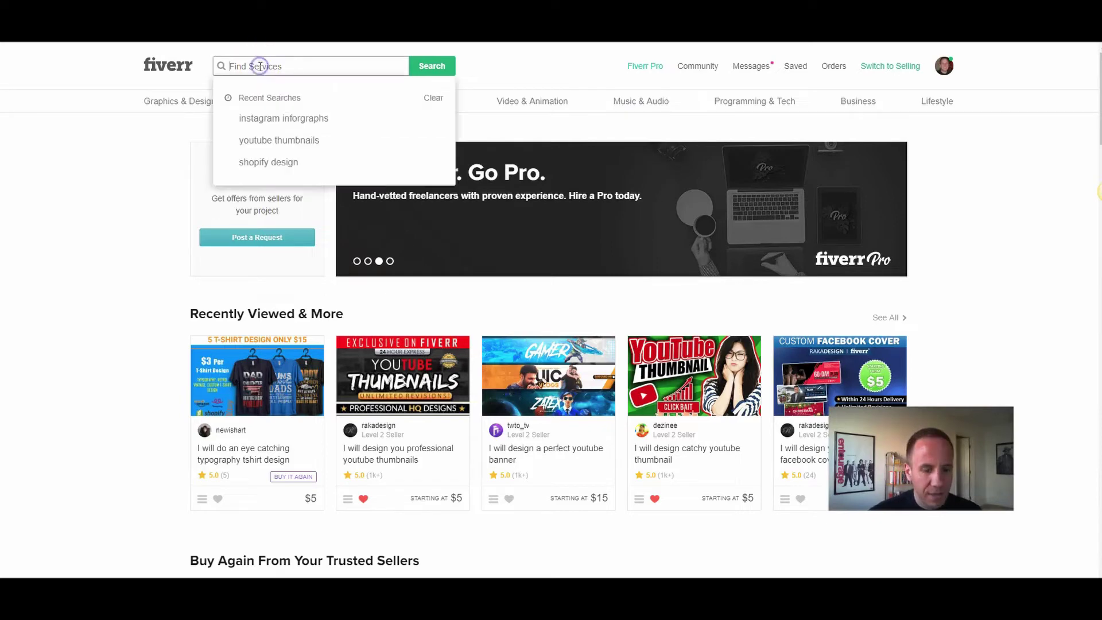
pyautogui.write('facebook co')
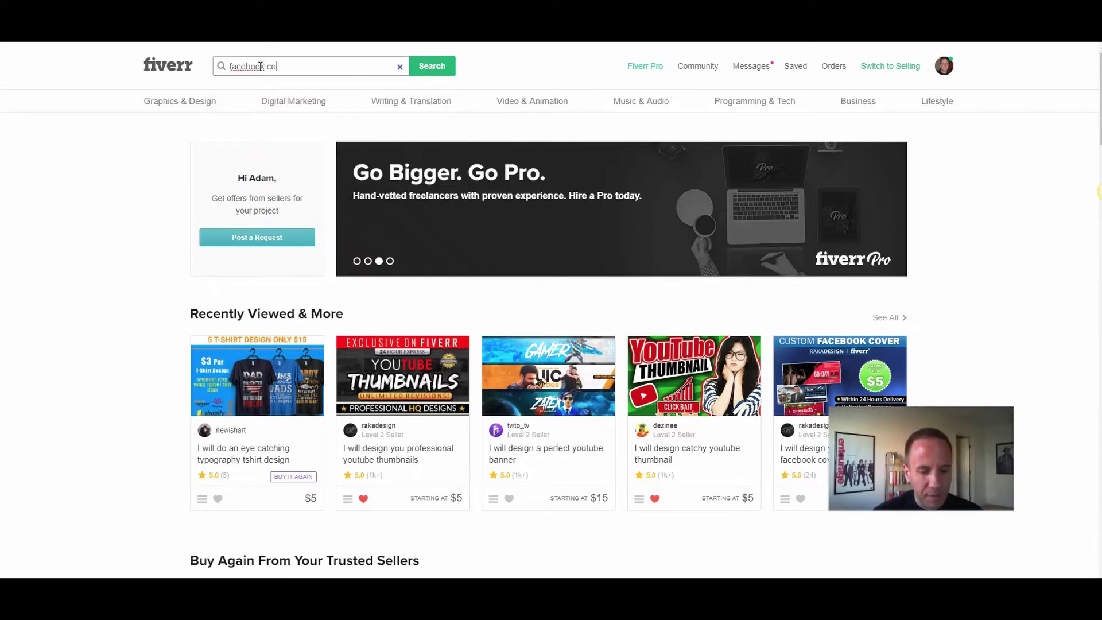
pyautogui.write('ver ph')
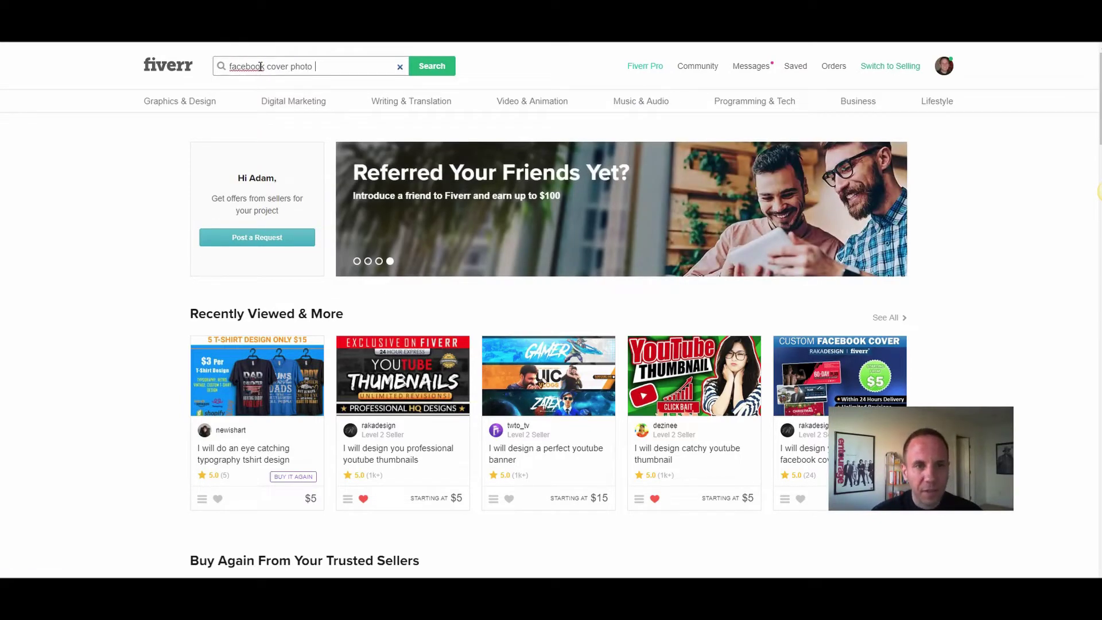
pyautogui.write('oto')
pyautogui.press('Return')
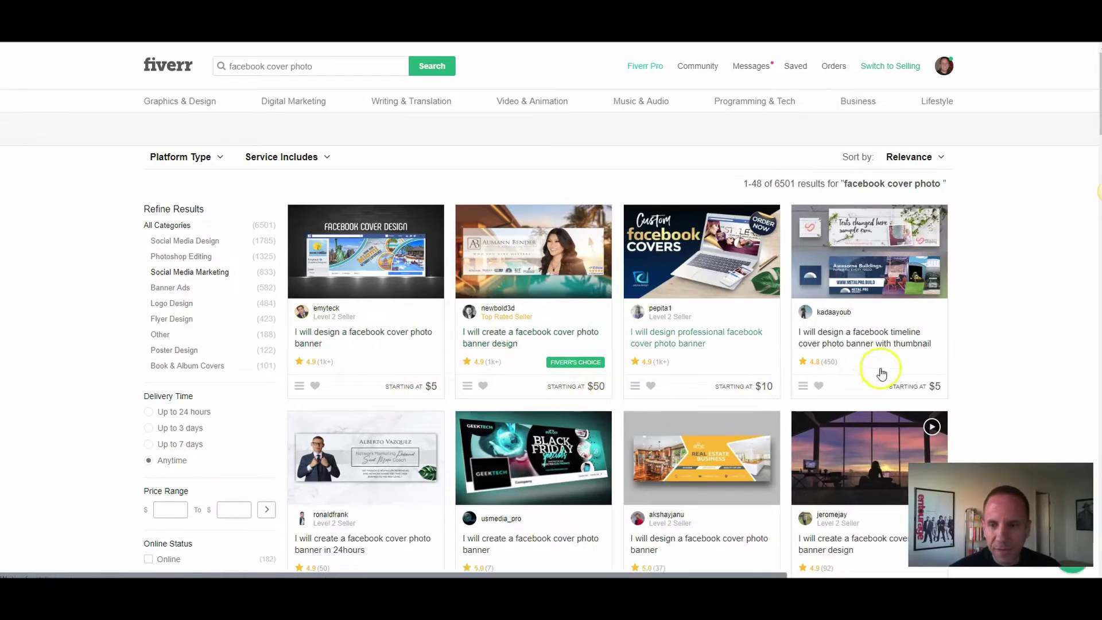
pyautogui.scroll(-3, 752, 395)
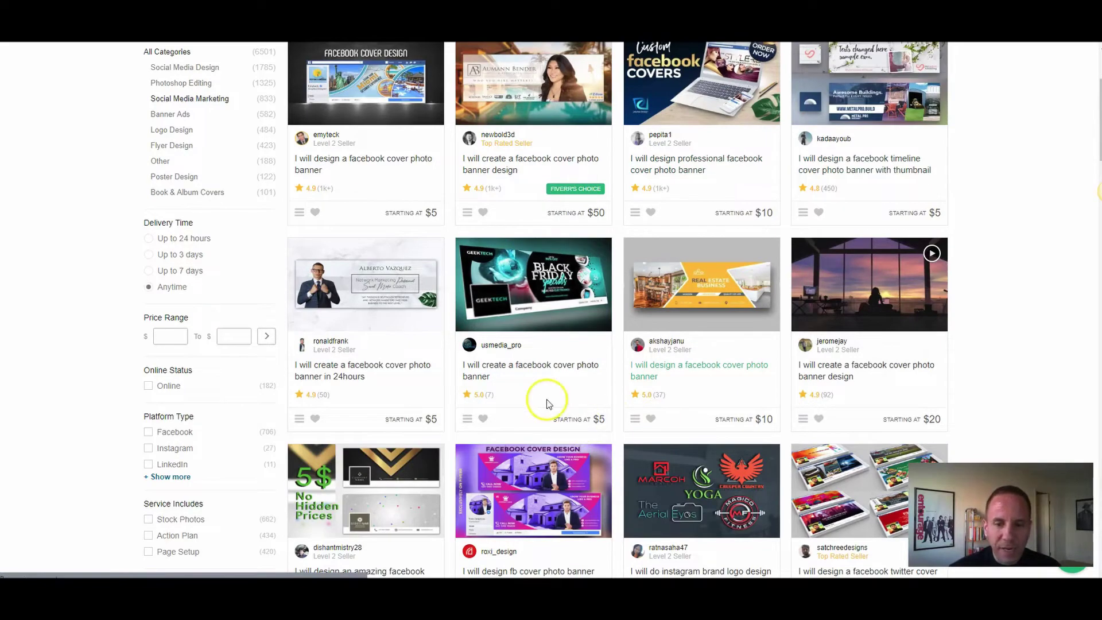
pyautogui.scroll(2, 546, 400)
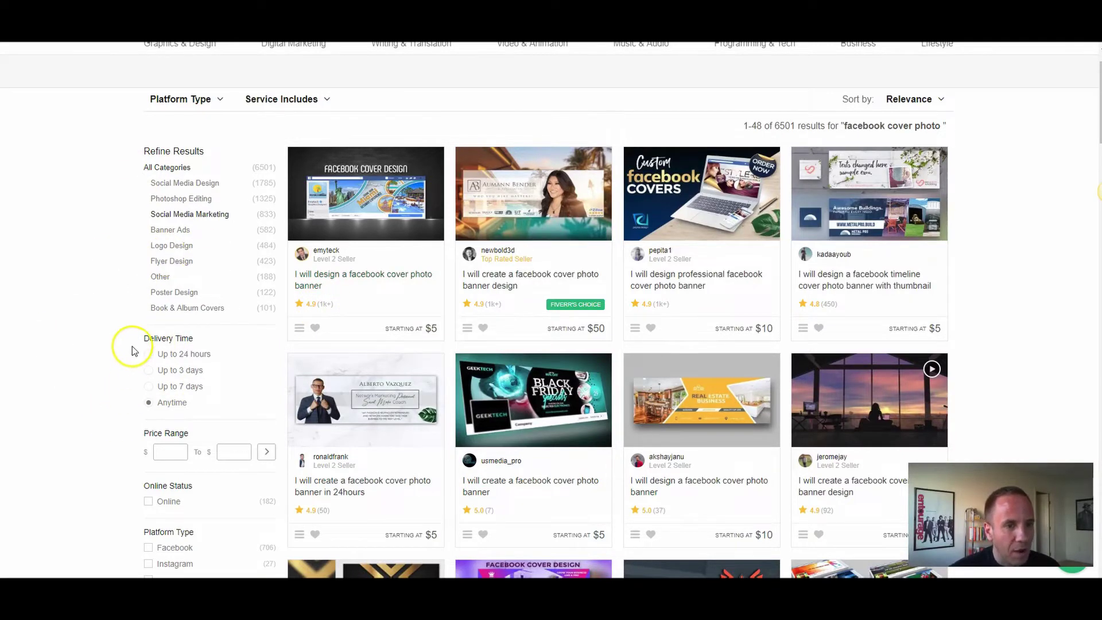
pyautogui.scroll(-2, 136, 344)
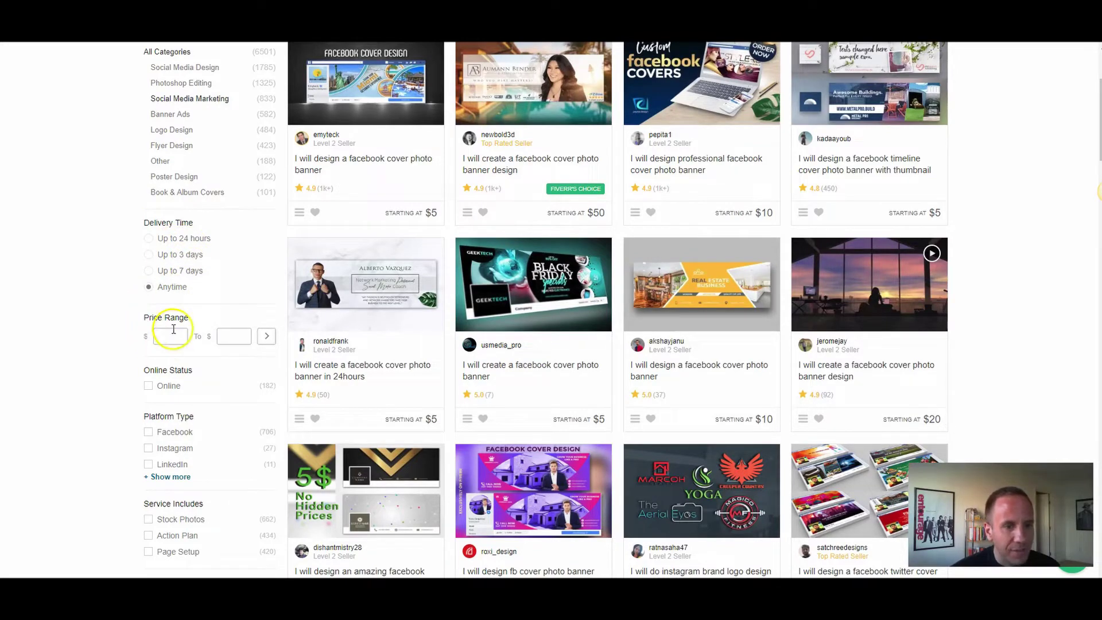
pyautogui.scroll(-4, 209, 363)
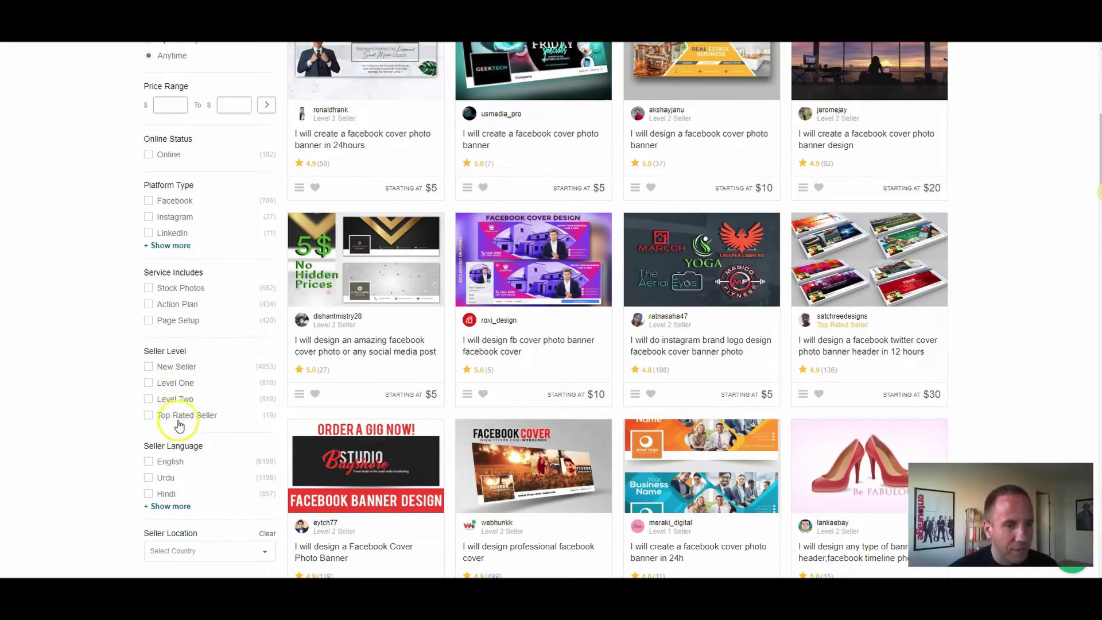
pyautogui.scroll(7, 200, 422)
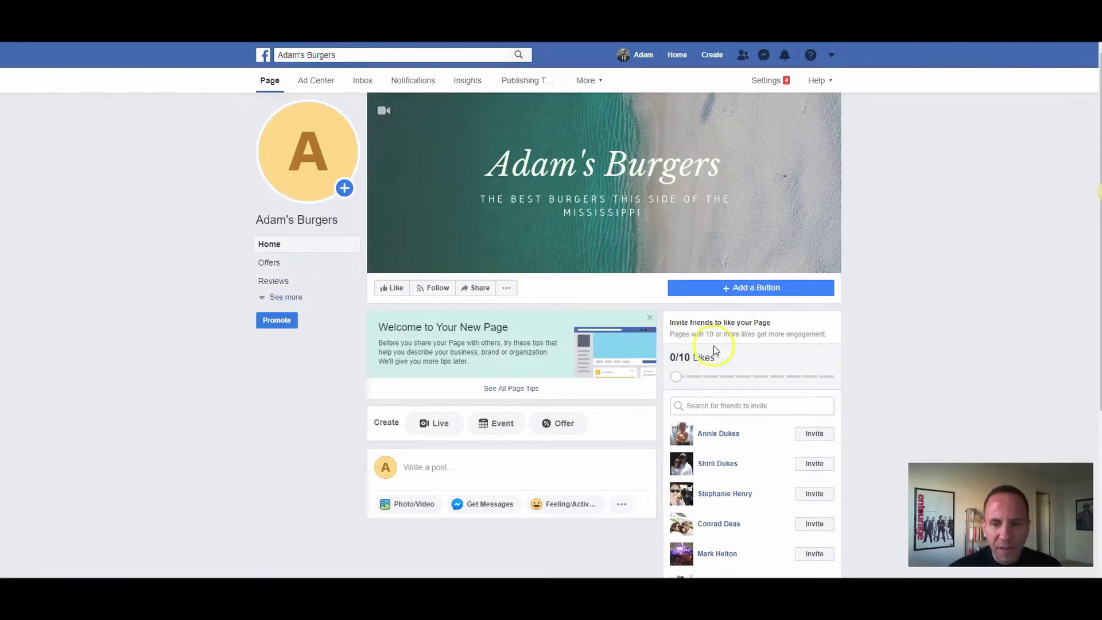
# Step: Open the Adam's Burgers Page's About section from the sidebar
pyautogui.scroll(-4, 746, 344)
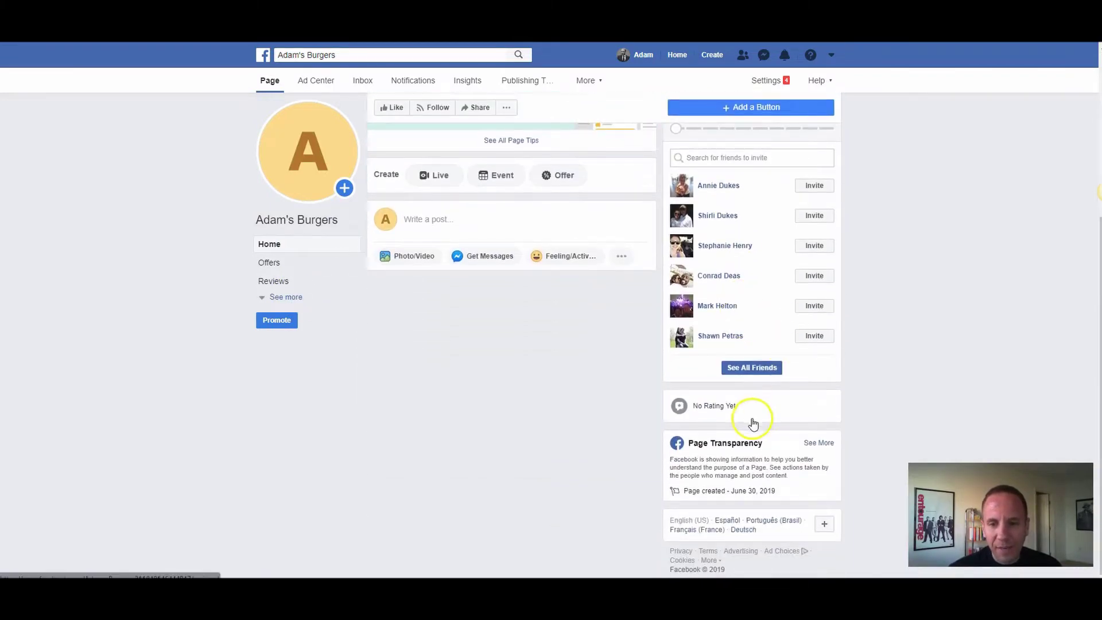
pyautogui.scroll(4, 754, 423)
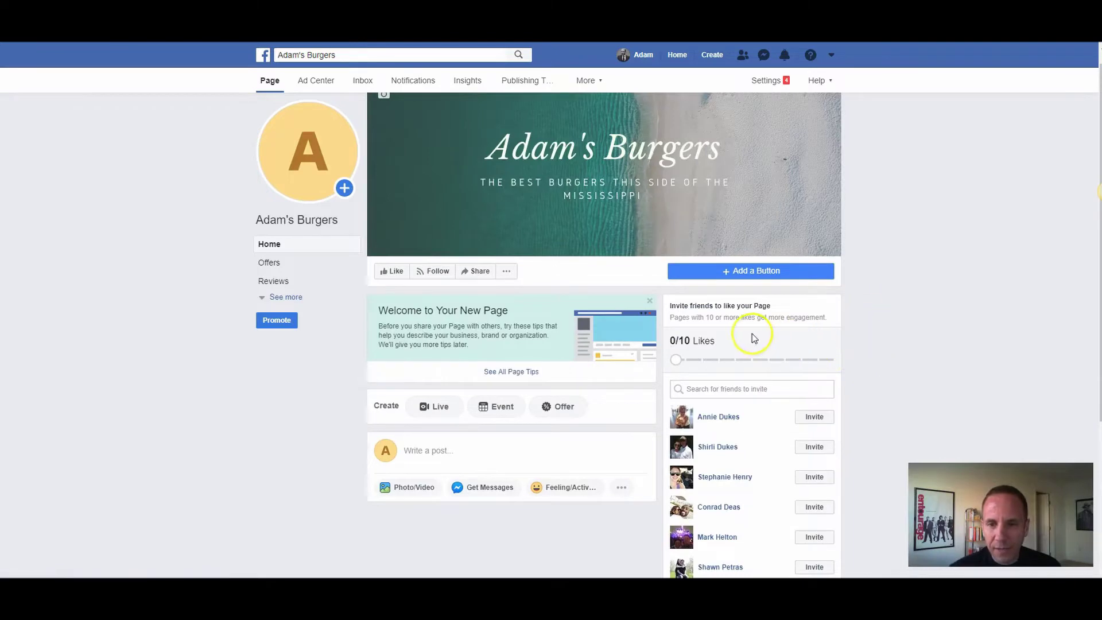
pyautogui.scroll(-2, 753, 339)
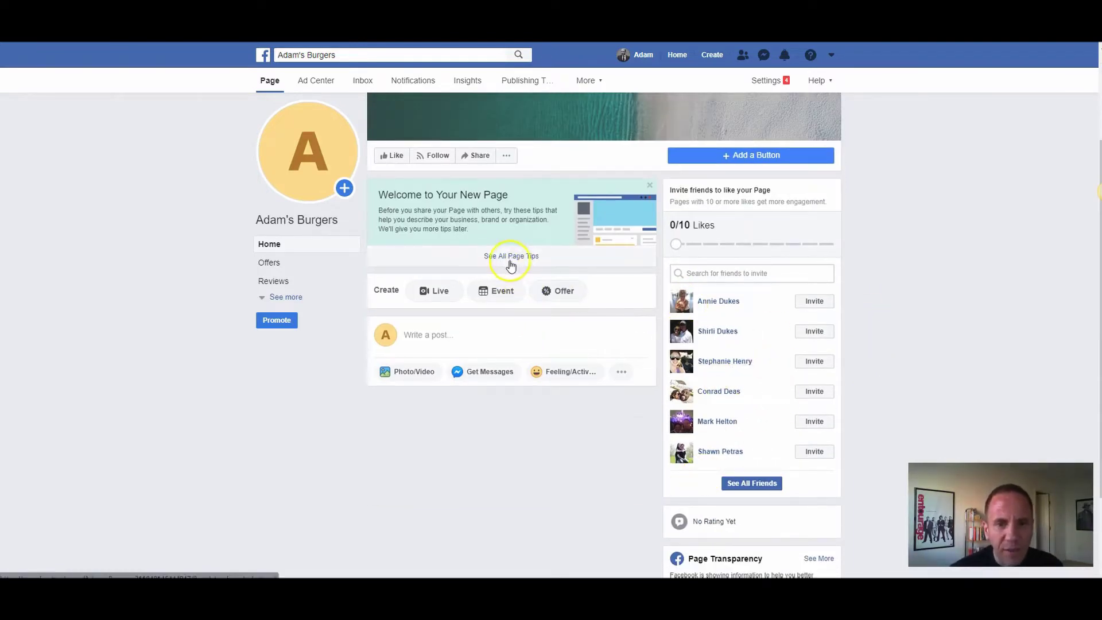
pyautogui.click(285, 298)
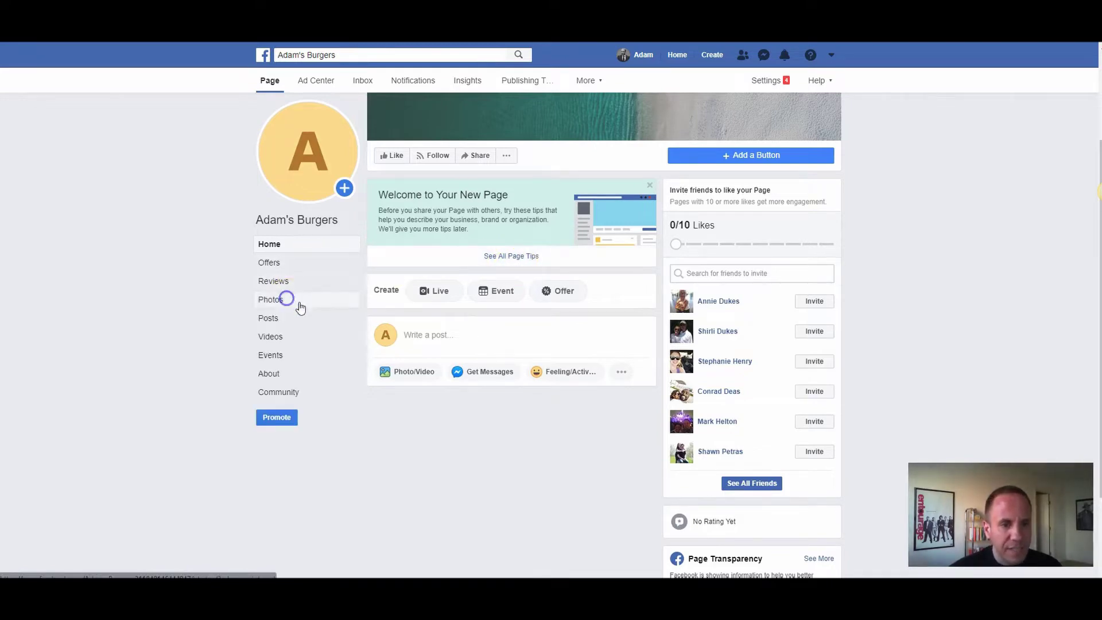
pyautogui.click(281, 374)
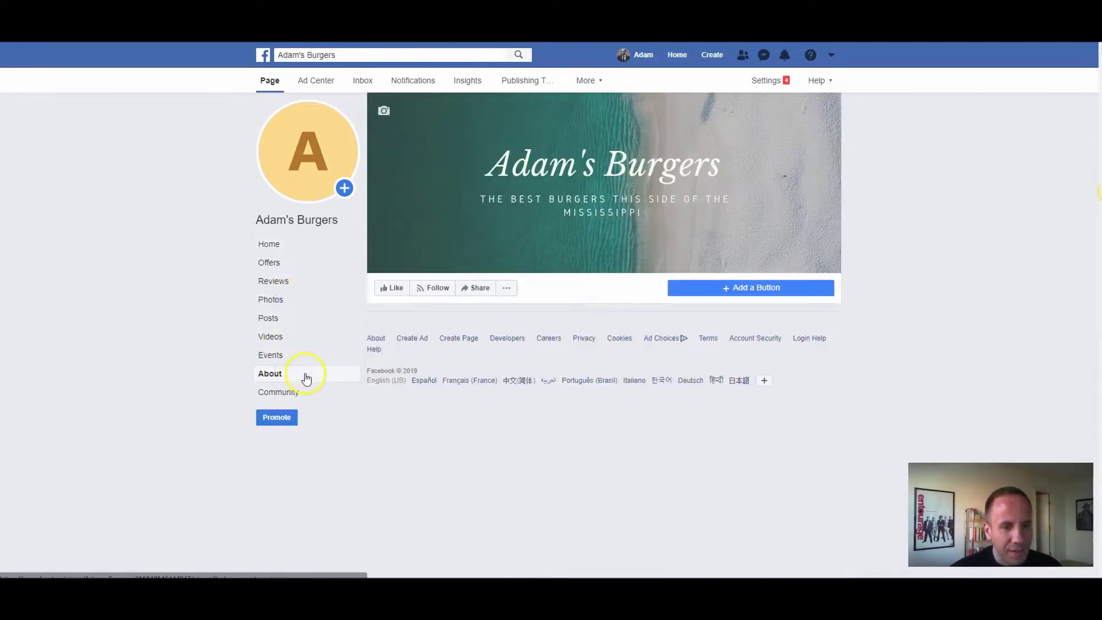
# Step: Review the About section's contact, business and more-info details, including the map location
pyautogui.scroll(-2, 418, 337)
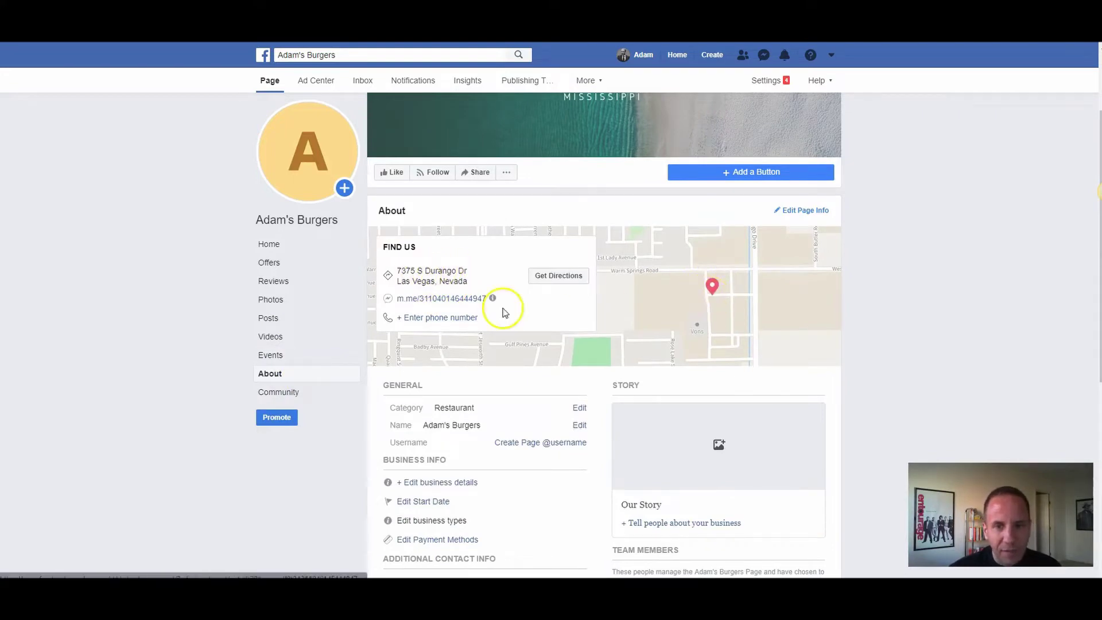
pyautogui.scroll(-1, 361, 284)
pyautogui.scroll(-2, 362, 284)
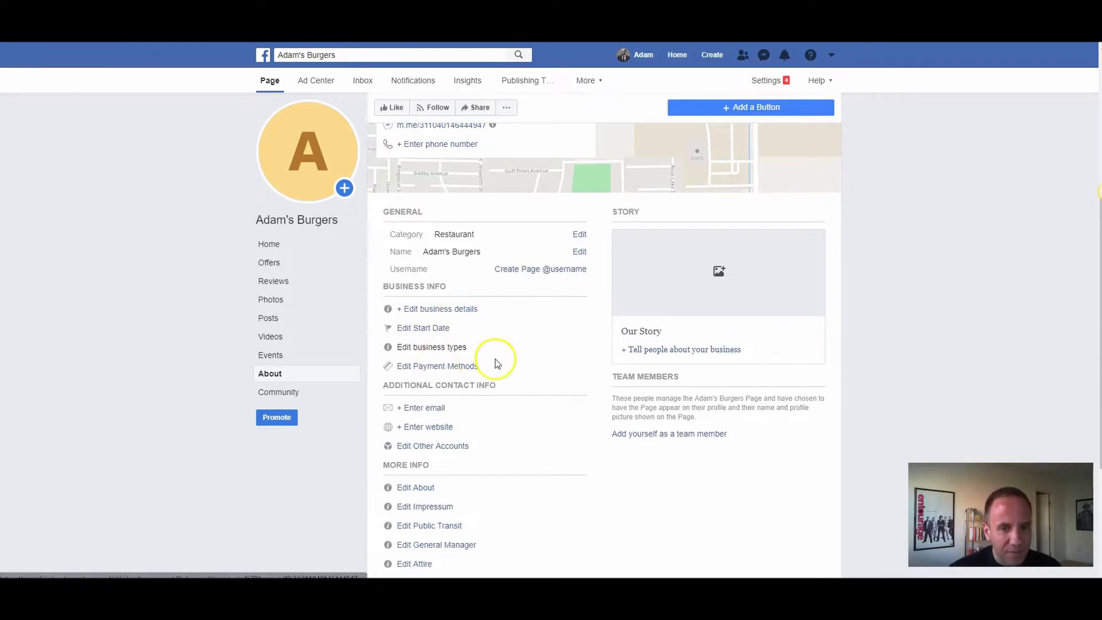
pyautogui.scroll(-2, 493, 363)
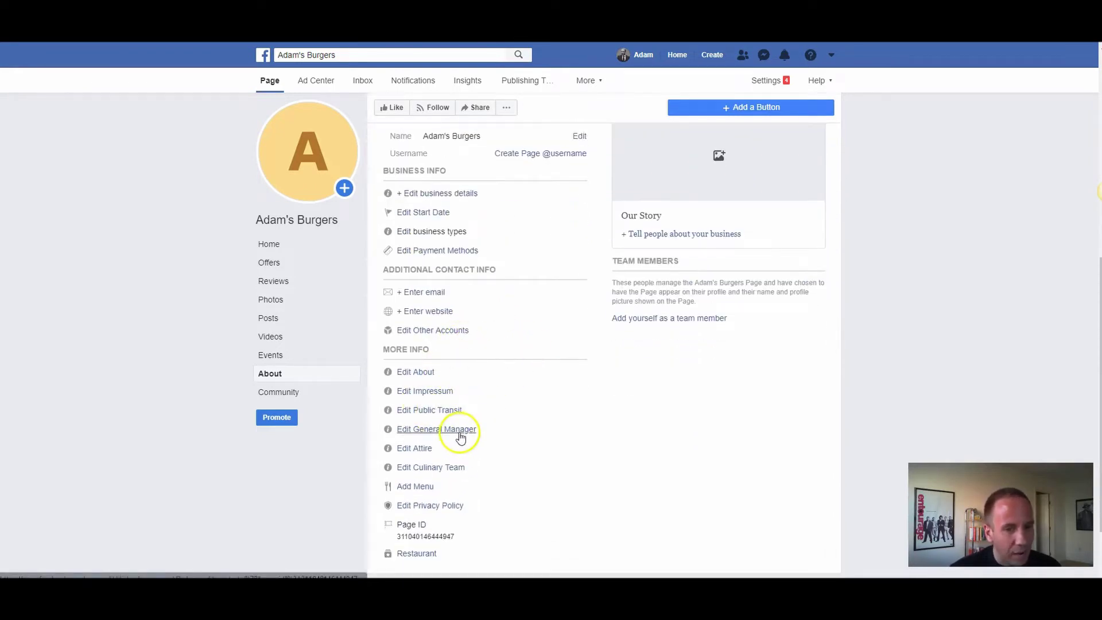
pyautogui.scroll(3, 693, 370)
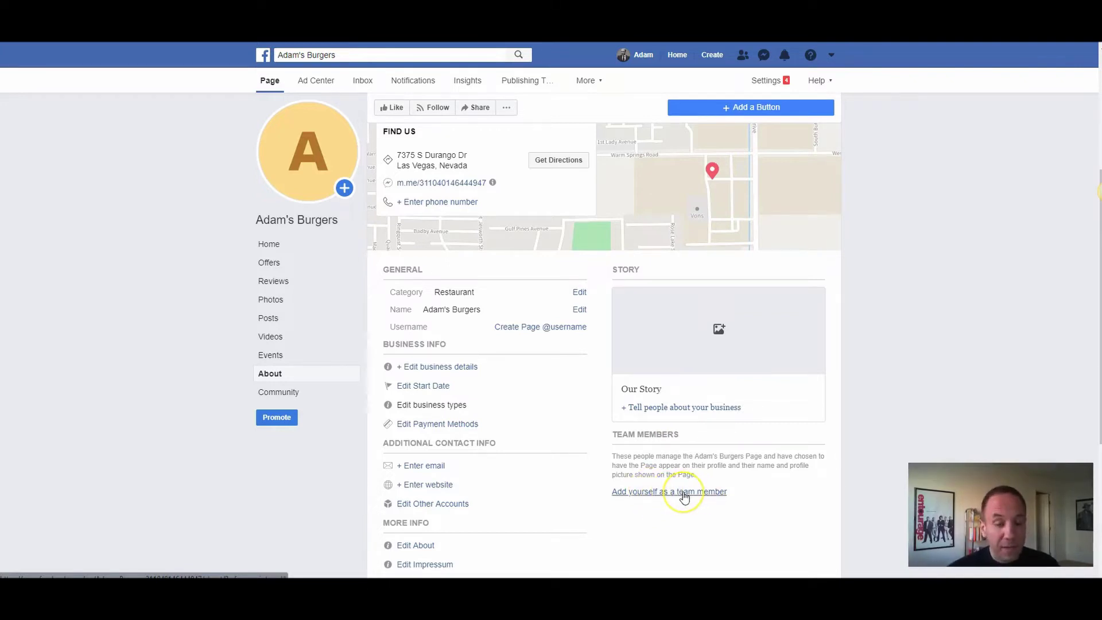
pyautogui.scroll(2, 683, 496)
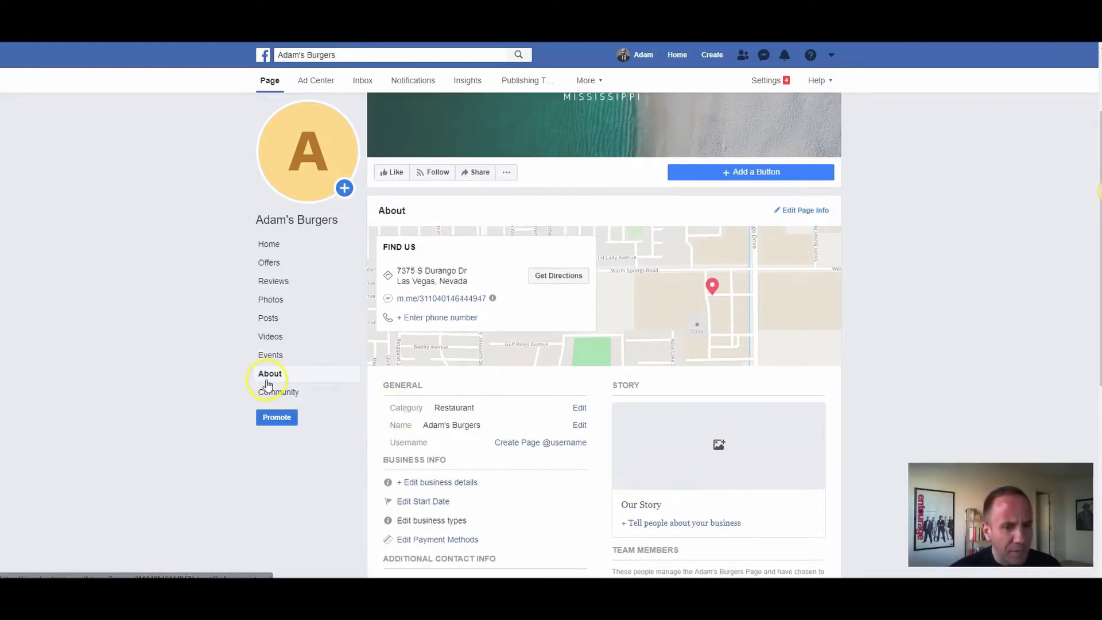
pyautogui.scroll(2, 304, 386)
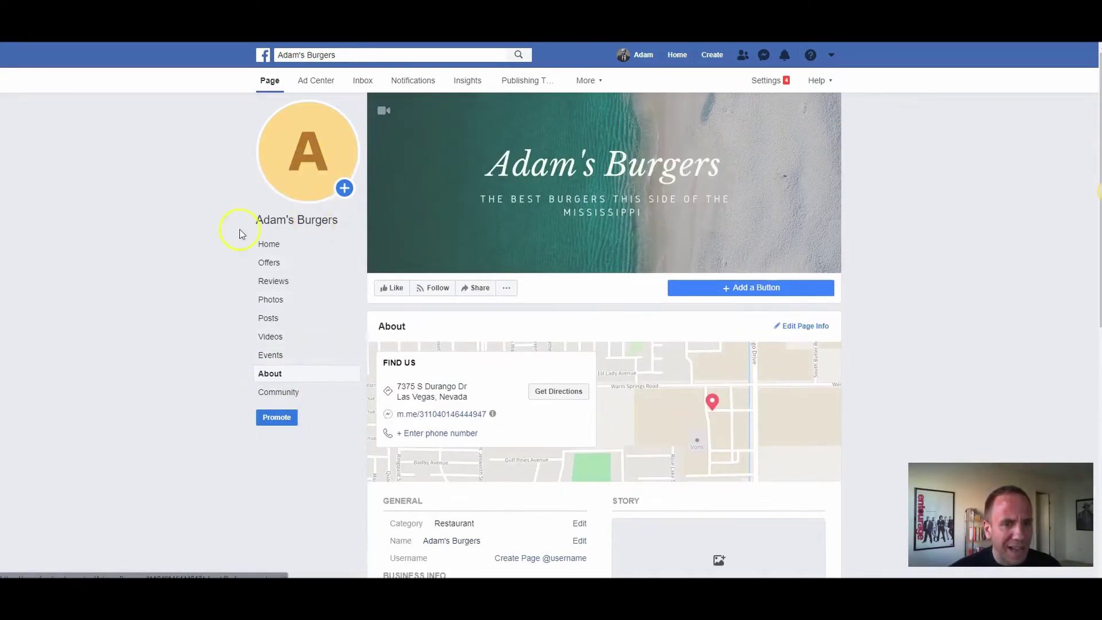
pyautogui.scroll(-3, 374, 389)
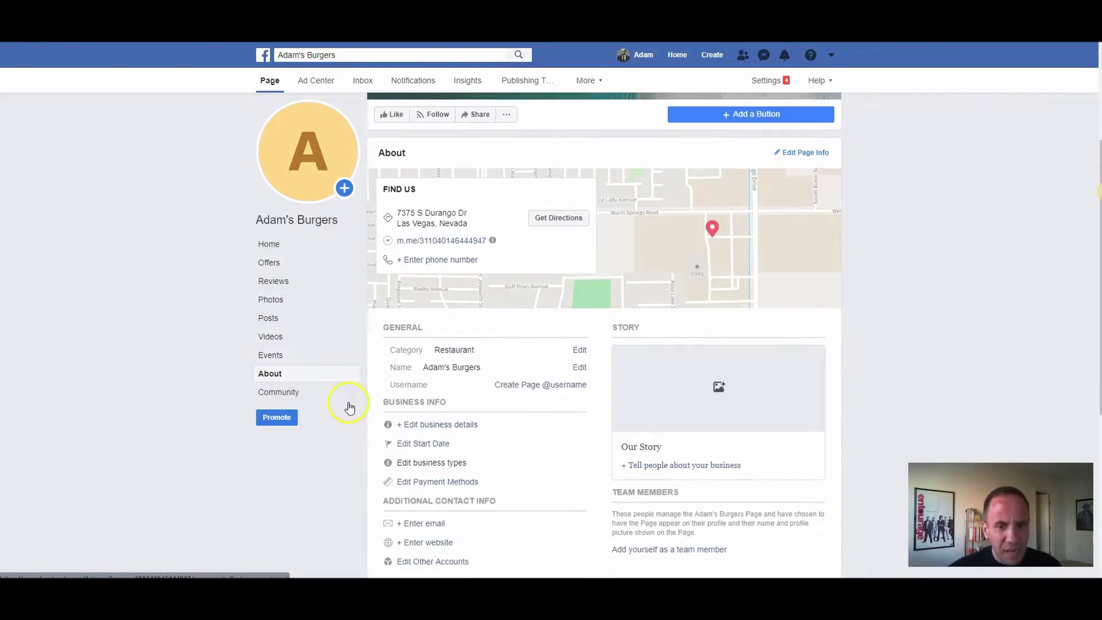
pyautogui.scroll(-2, 425, 443)
pyautogui.scroll(-3, 459, 385)
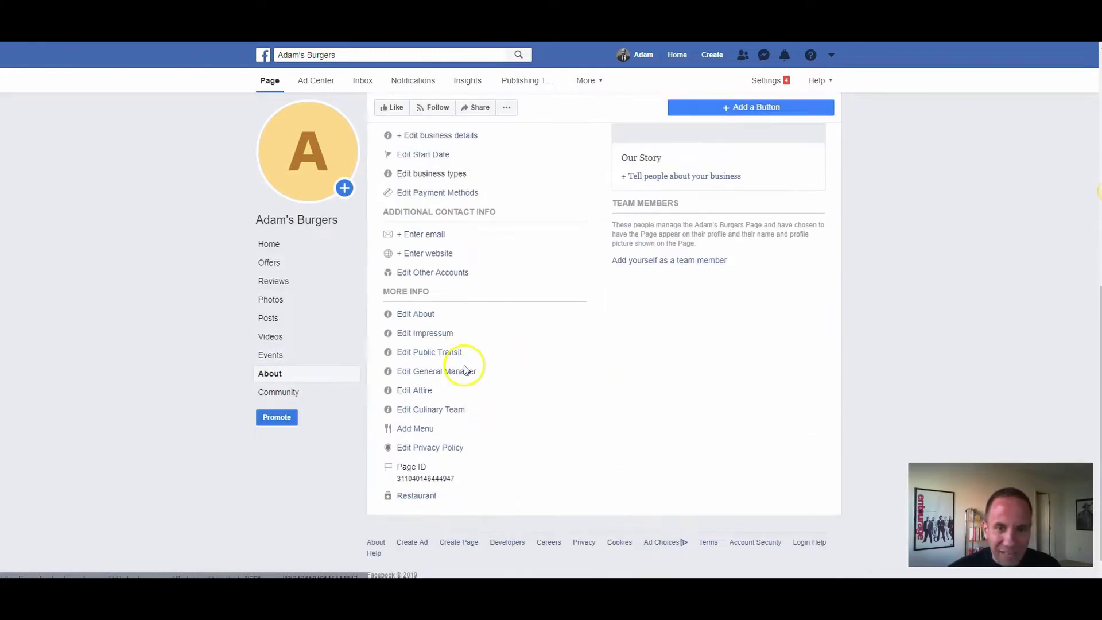
pyautogui.scroll(1, 459, 287)
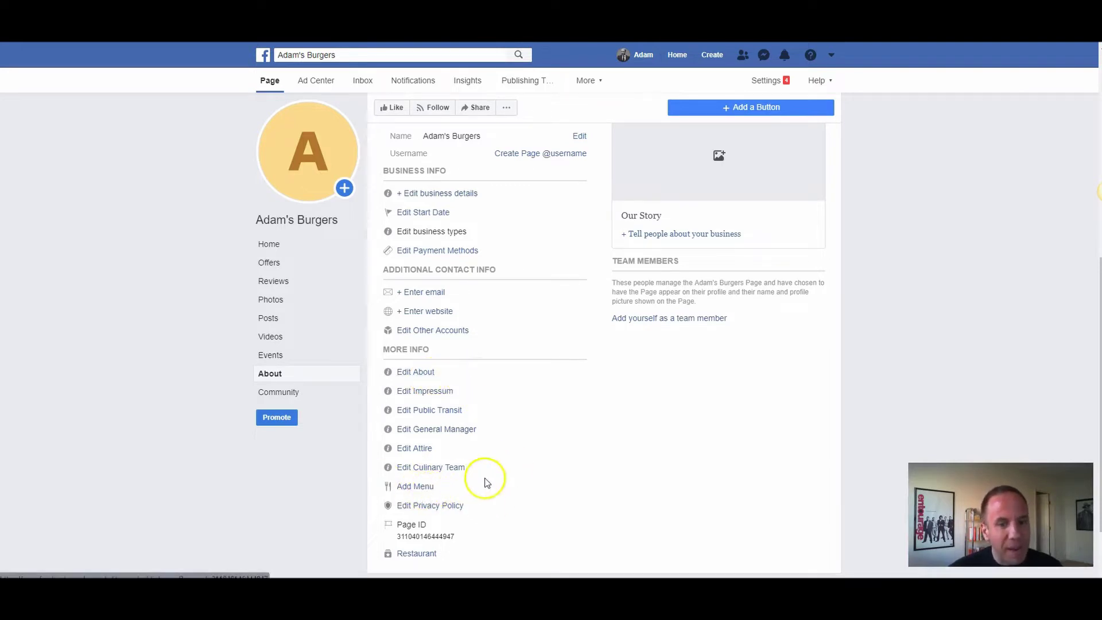
pyautogui.click(448, 507)
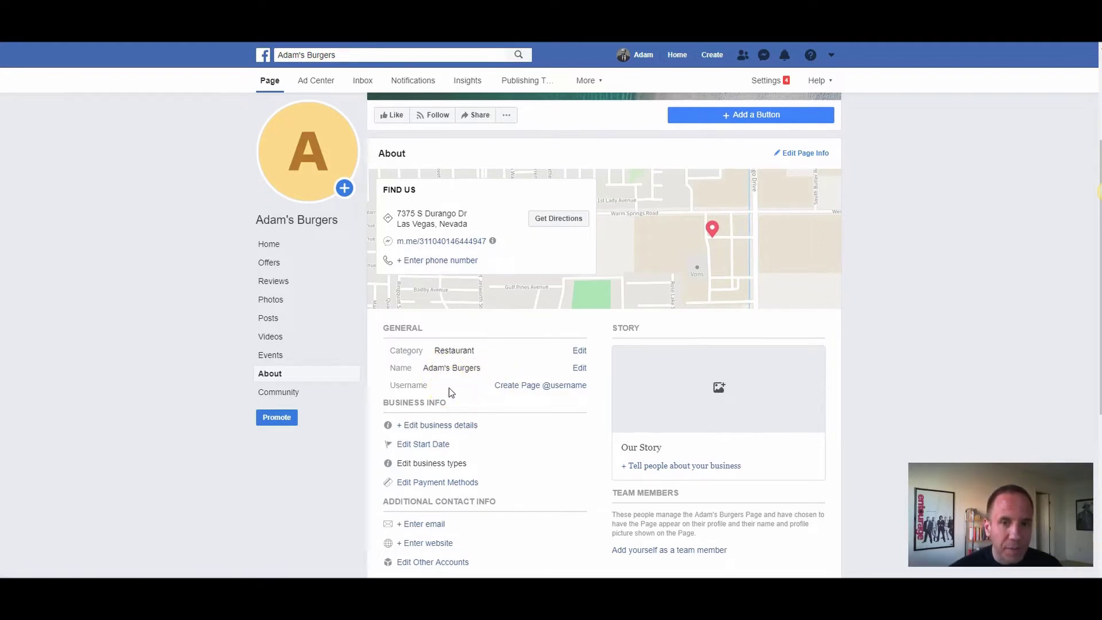
pyautogui.scroll(3, 504, 312)
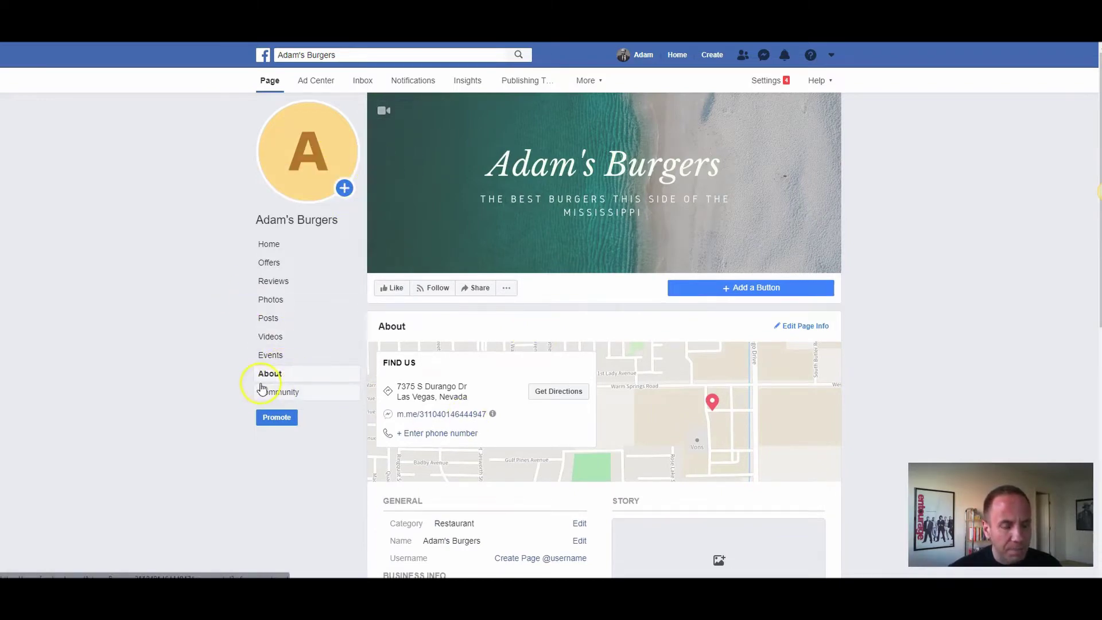
# Step: Go back to the Page Home view, whose About card shows the address and map
pyautogui.click(263, 243)
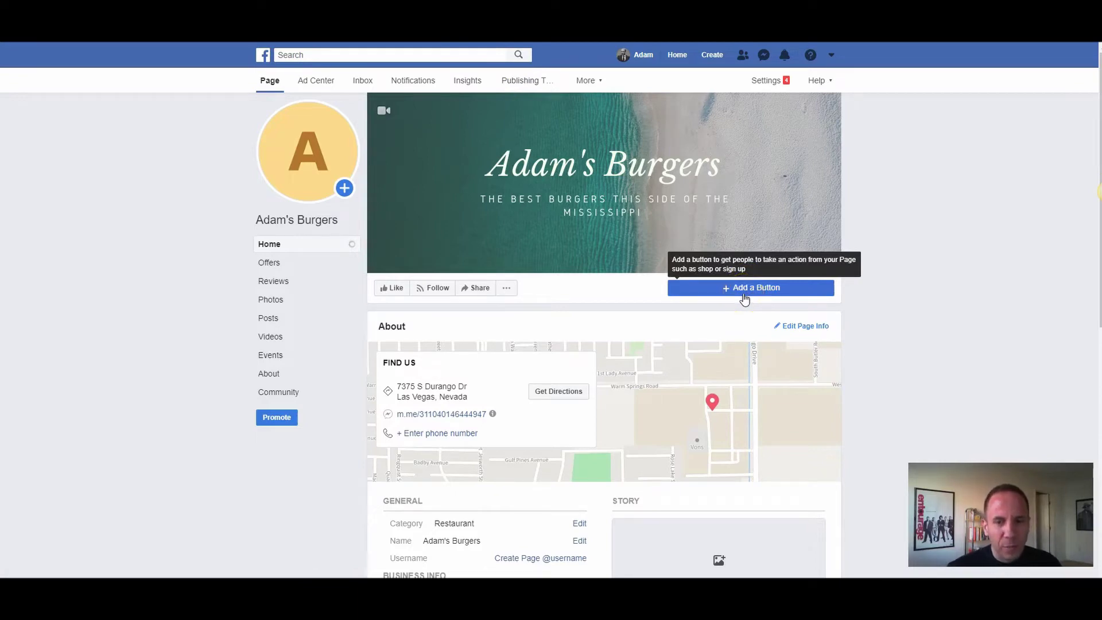
pyautogui.click(756, 294)
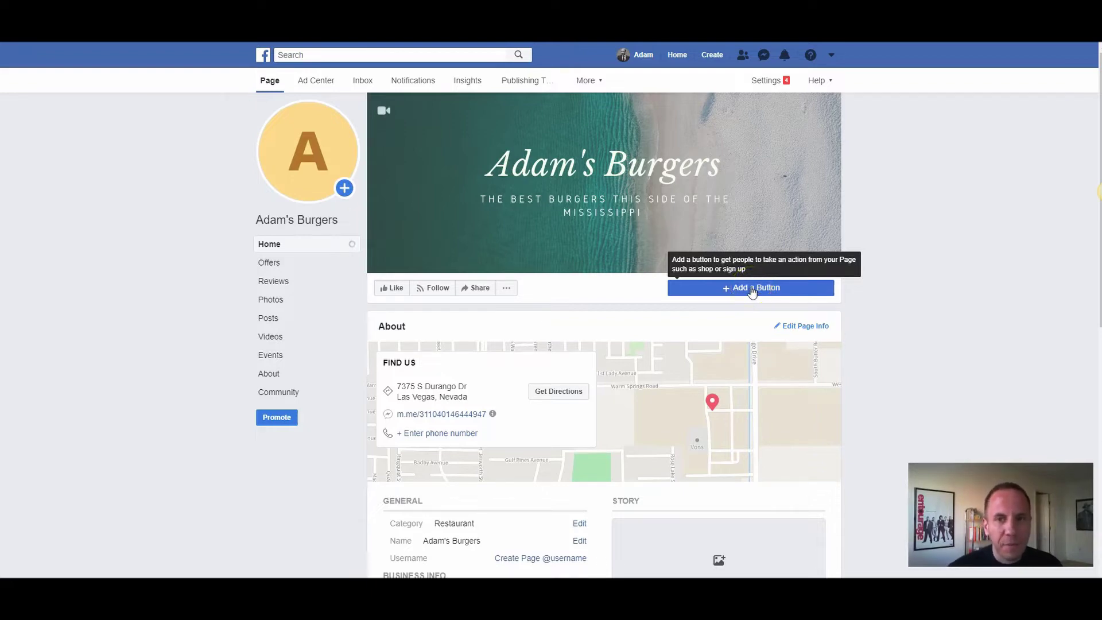
pyautogui.click(287, 199)
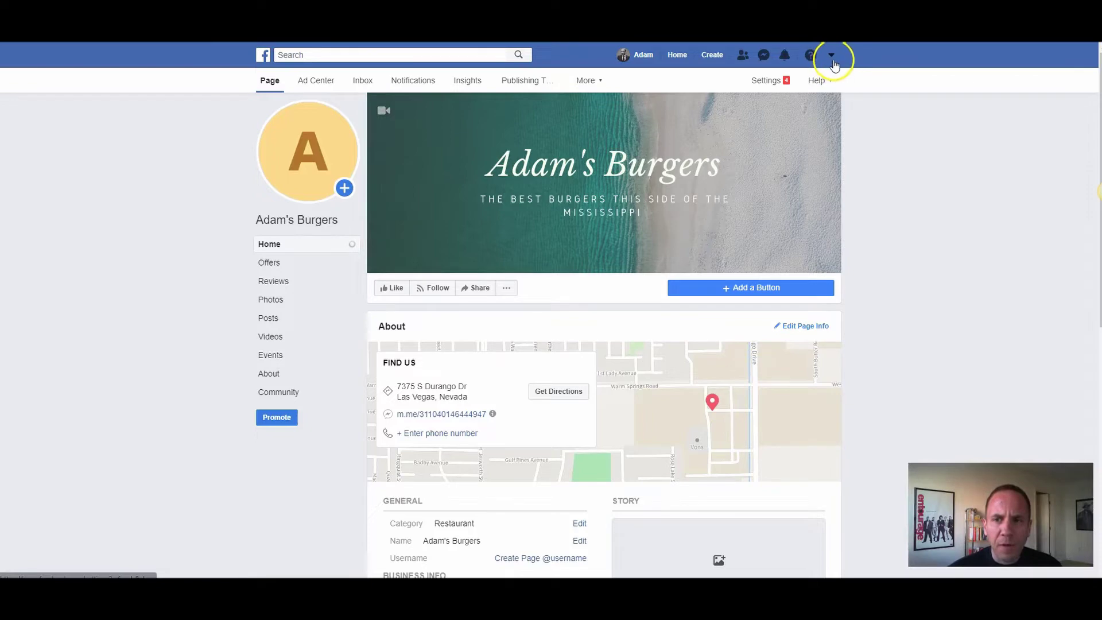
# Step: Open Ads Manager for the DEMO ad account and view its empty Campaigns and Ads lists
pyautogui.click(832, 55)
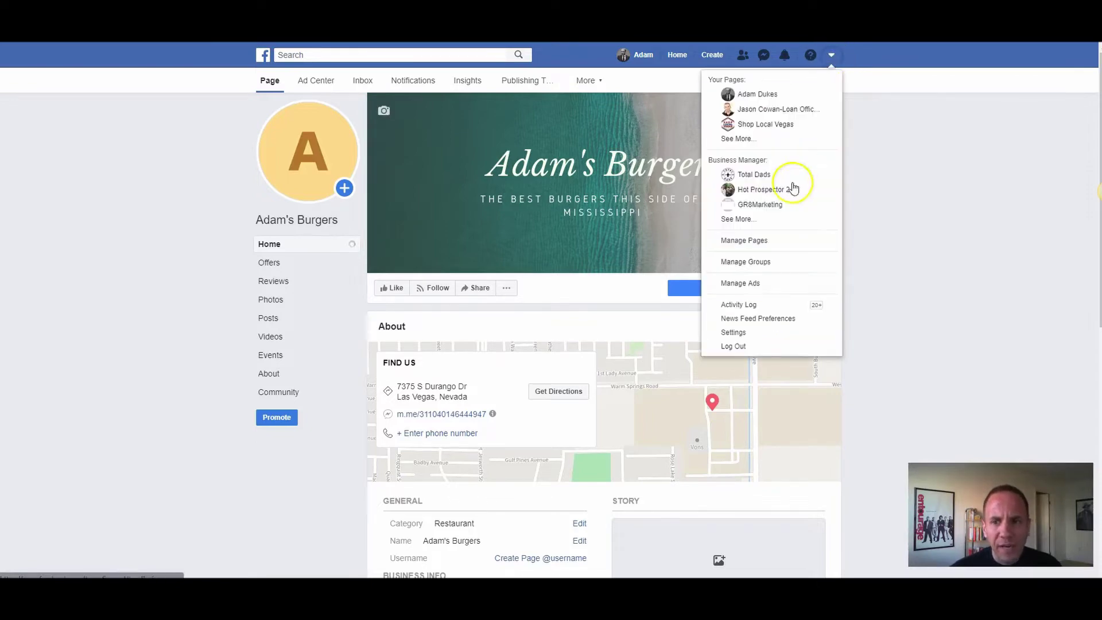
pyautogui.click(745, 284)
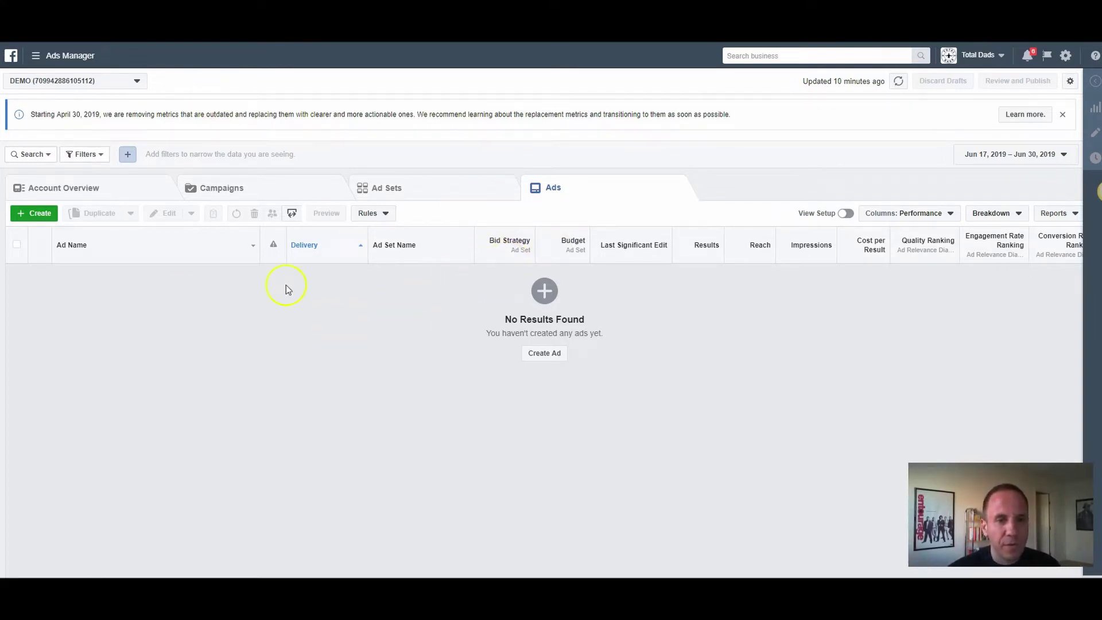
pyautogui.click(251, 191)
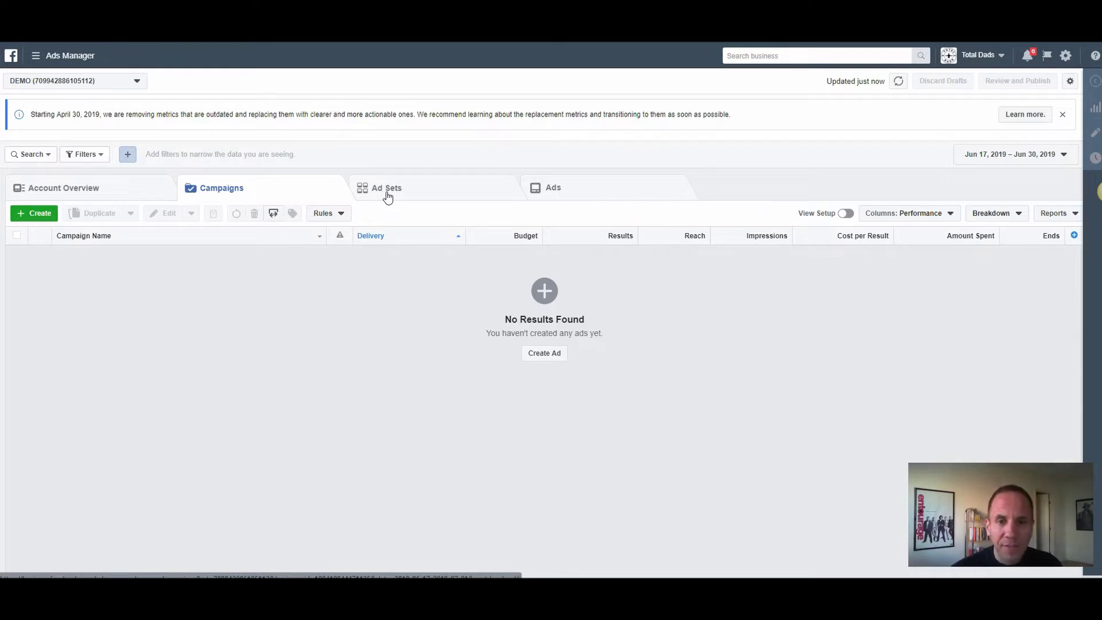
pyautogui.click(559, 197)
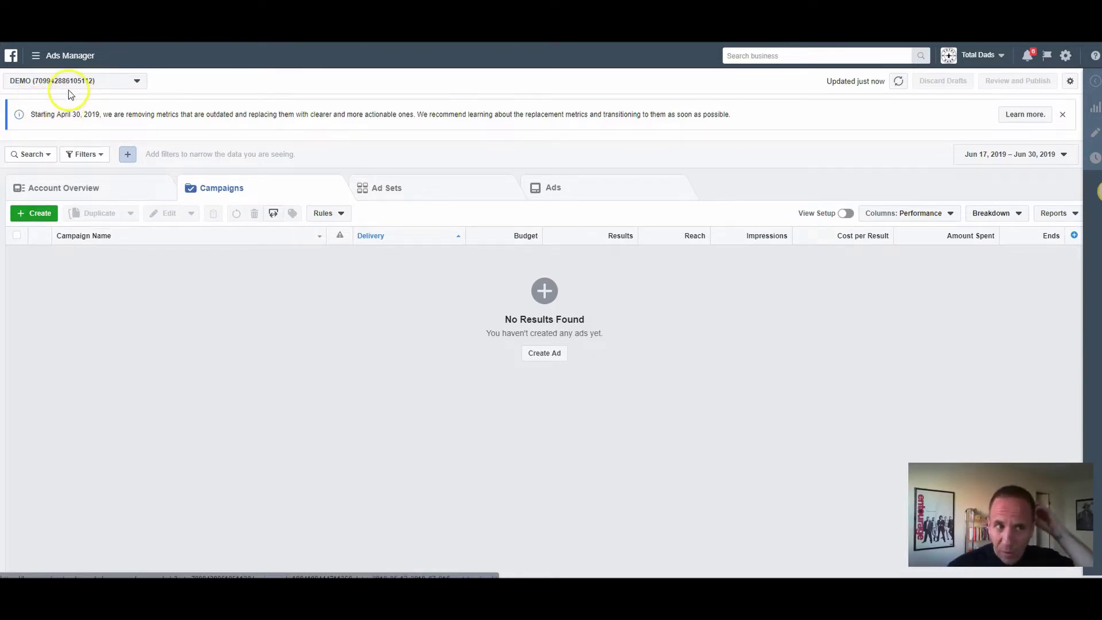
# Step: Open the Pixels page from the Ads Manager menu in a new tab
pyautogui.click(38, 60)
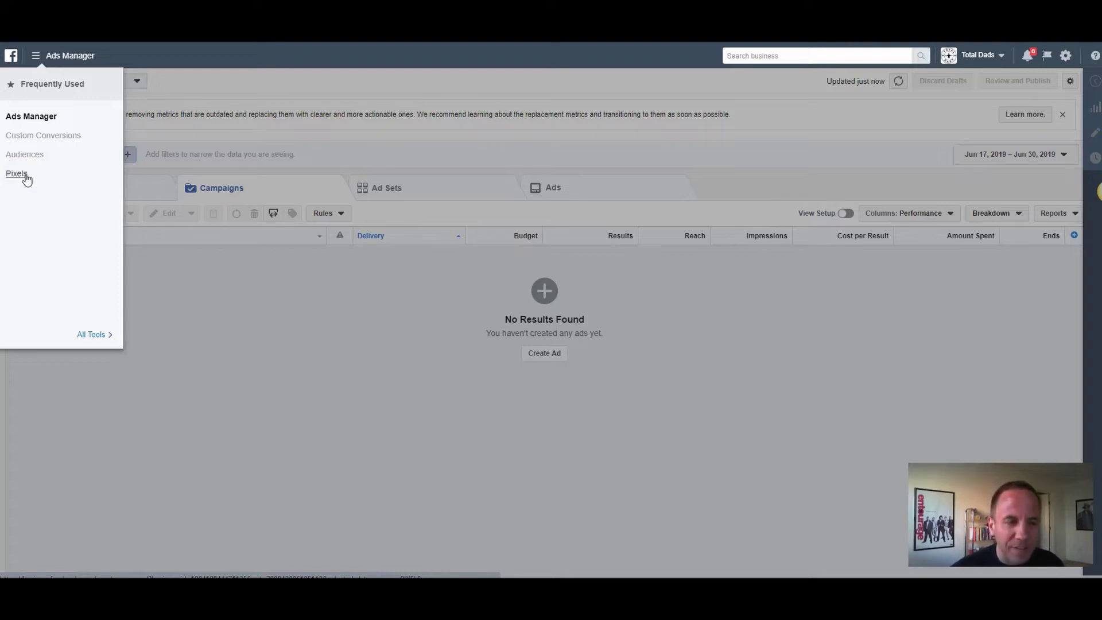
pyautogui.click(20, 176)
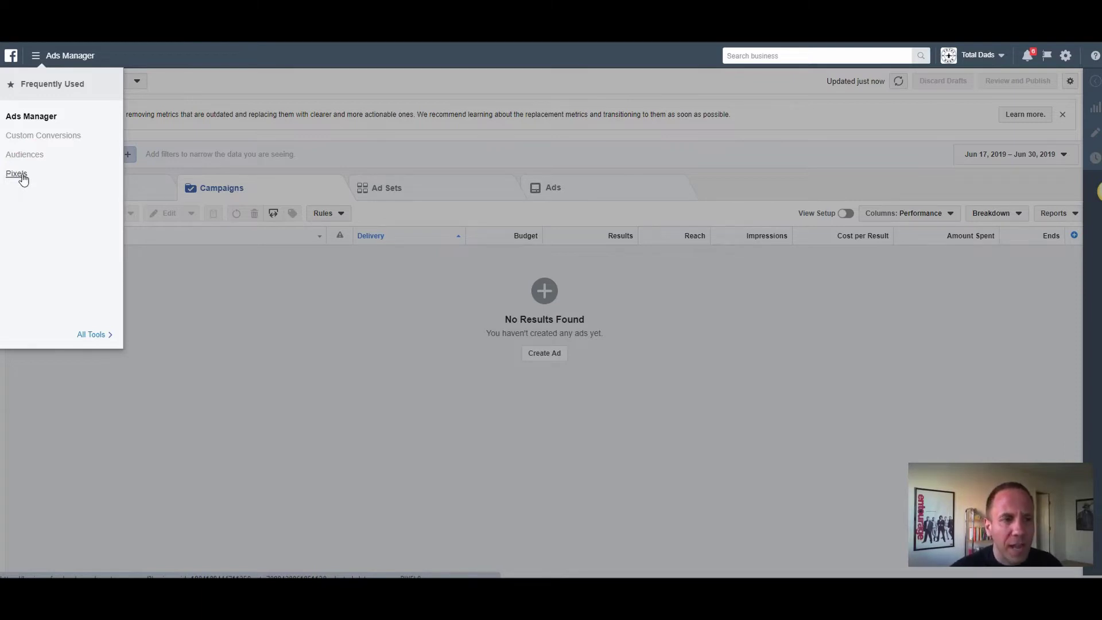
pyautogui.rightClick(22, 174)
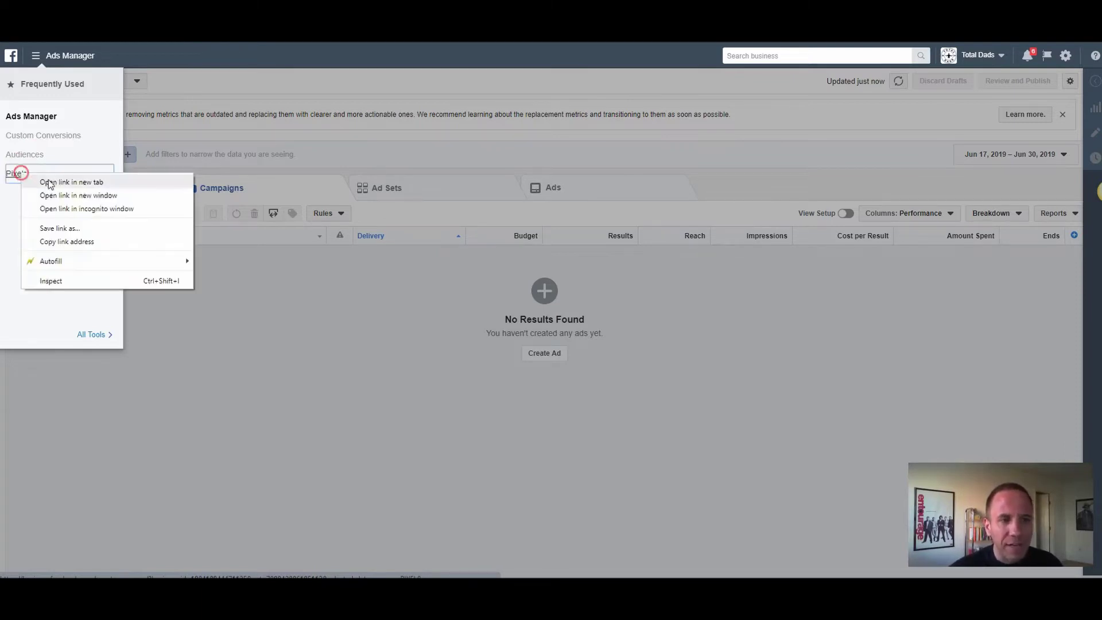
pyautogui.click(318, 320)
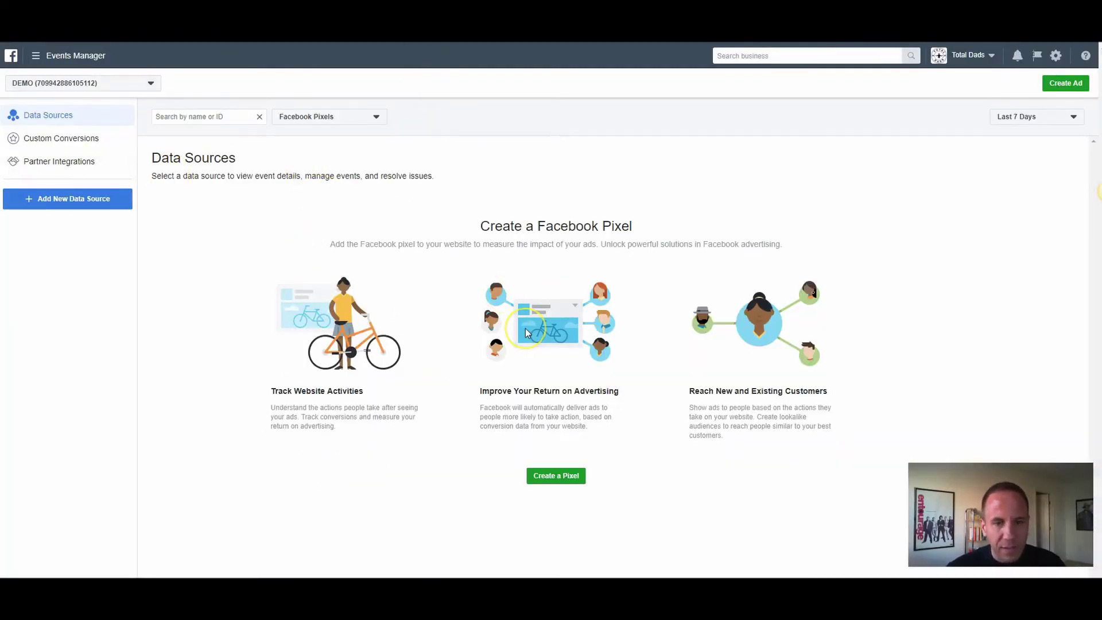
# Step: Create DEMO's Pixel with the Adam's Burgers website address, fixing a typo in the URL
pyautogui.click(542, 477)
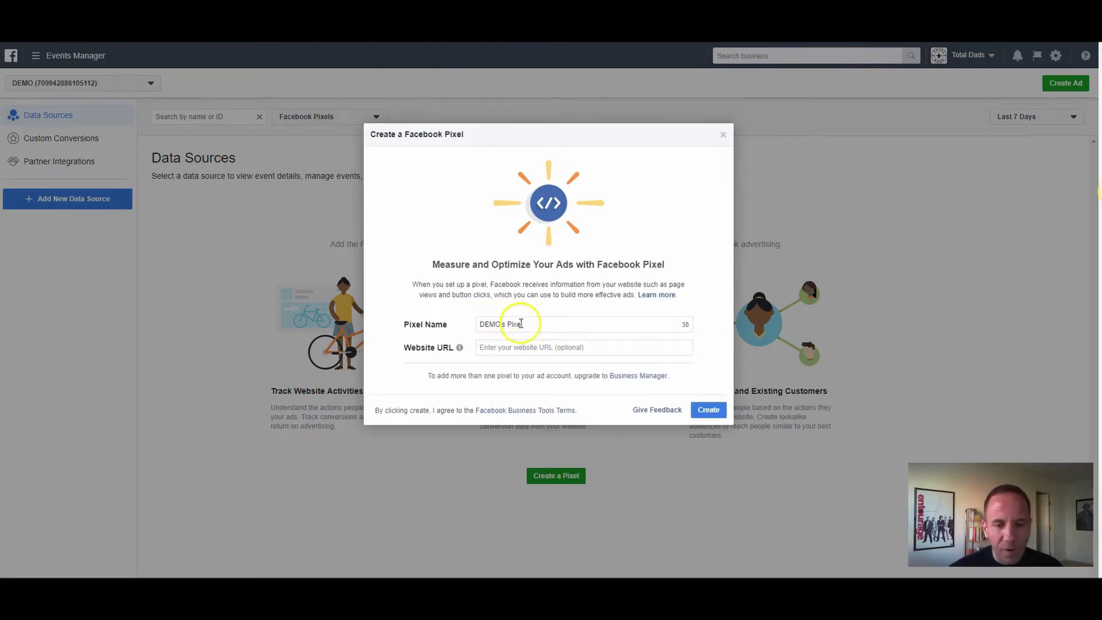
pyautogui.click(505, 347)
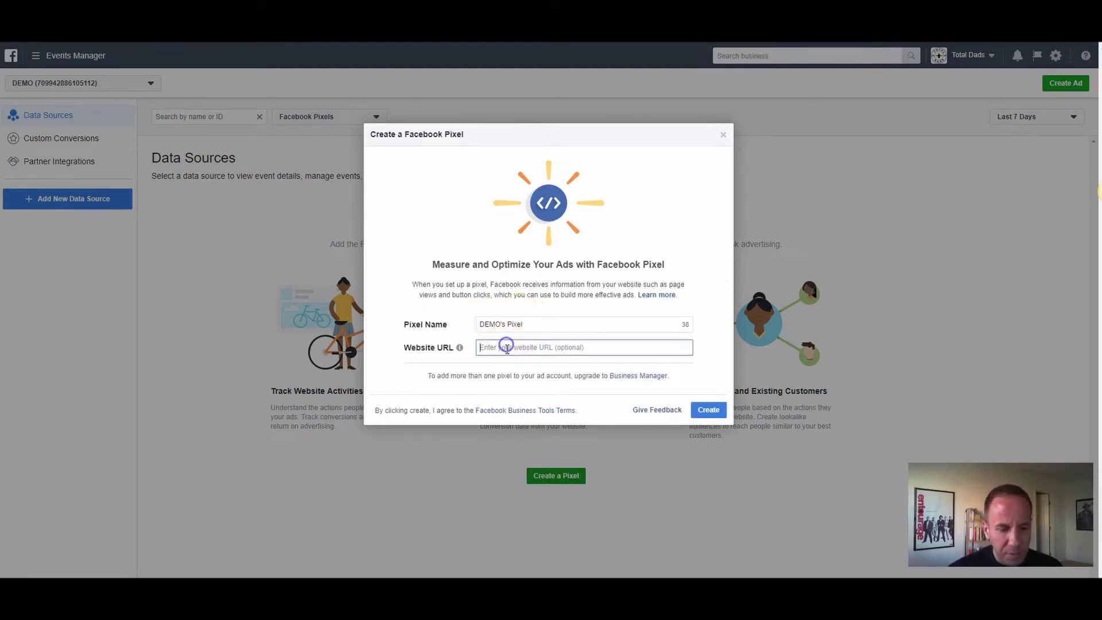
pyautogui.write('www.ad')
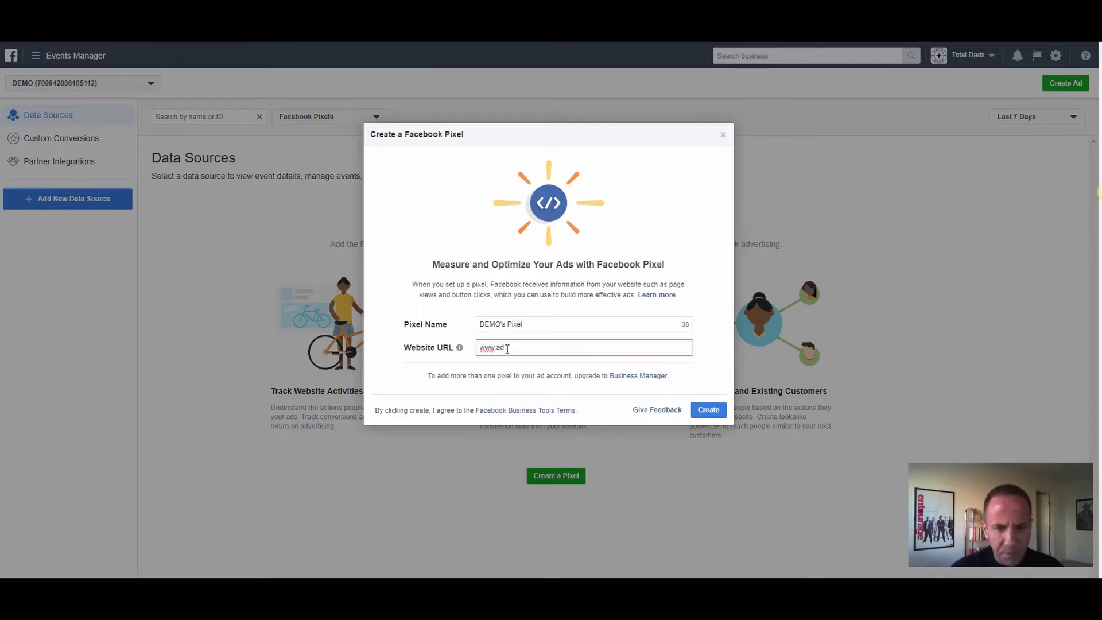
pyautogui.write('ams')
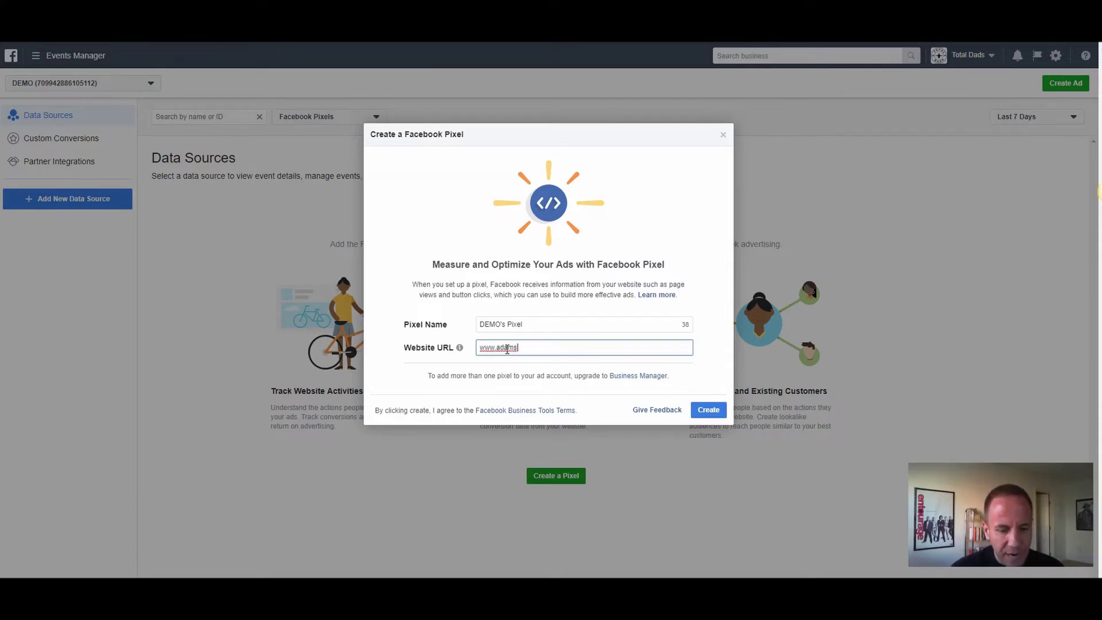
pyautogui.write('burgeer')
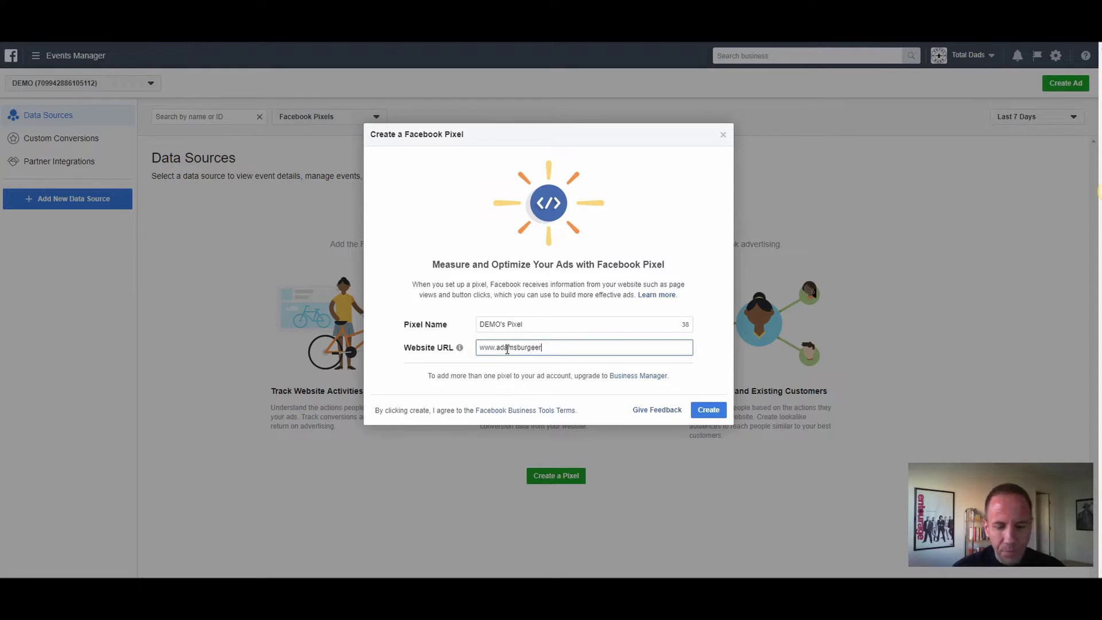
pyautogui.write('s.com')
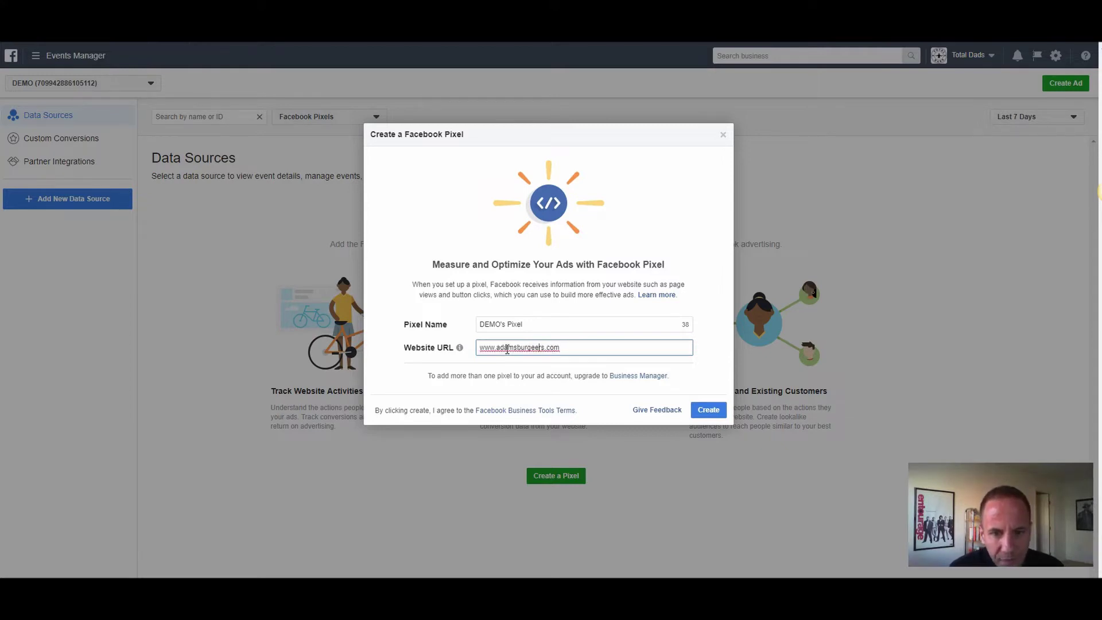
pyautogui.press('BackSpace')
pyautogui.click(709, 409)
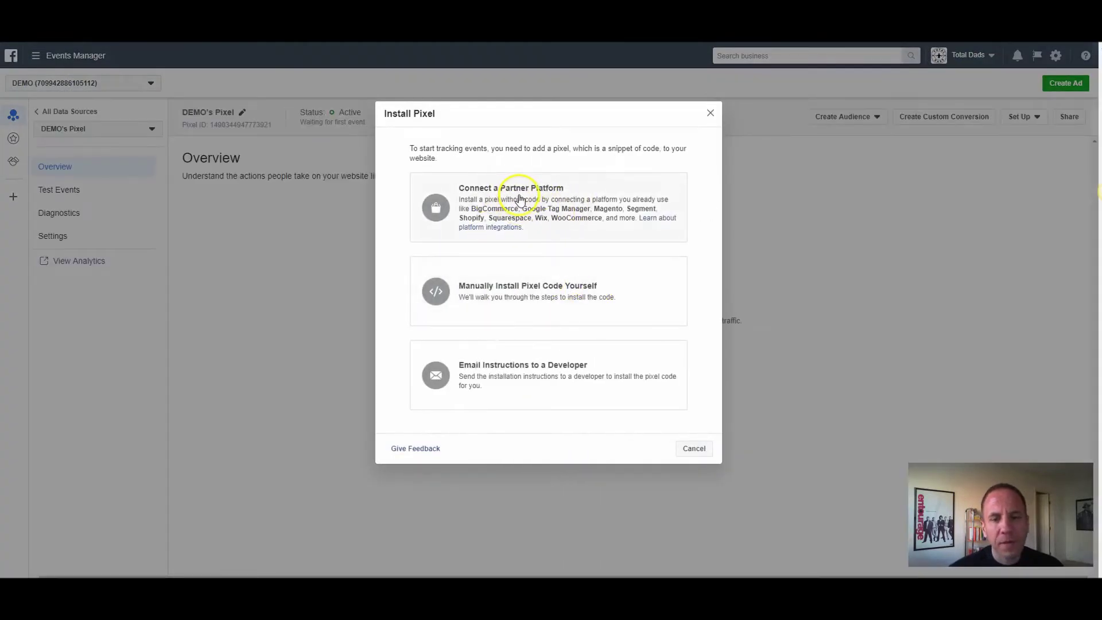
# Step: Browse the partner platform grid, then go back to the Install Pixel options
pyautogui.click(536, 203)
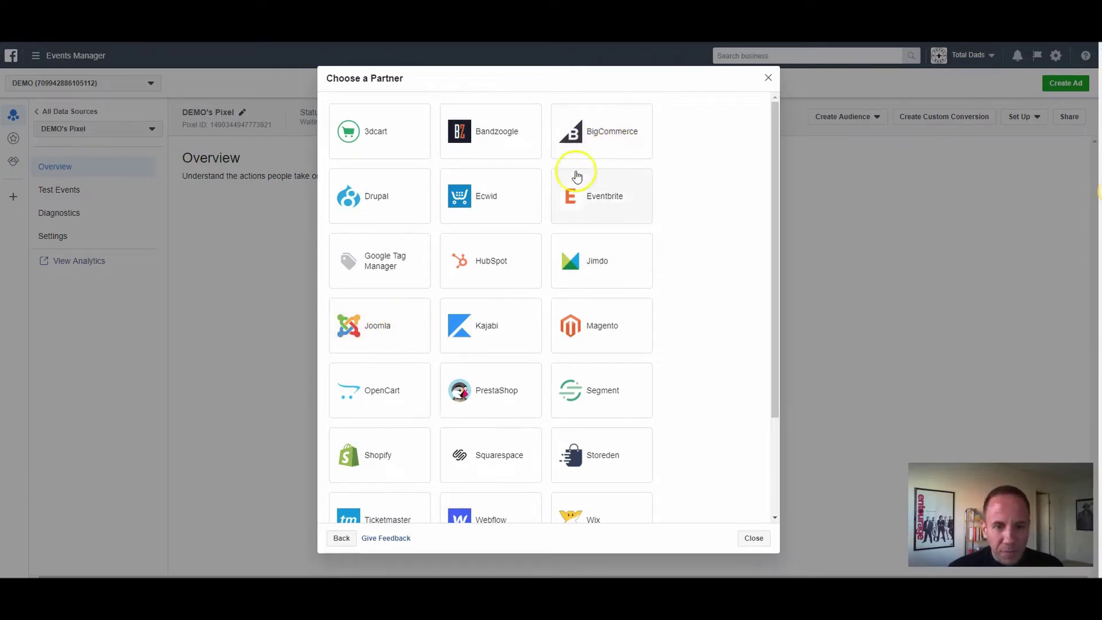
pyautogui.scroll(-1, 563, 192)
pyautogui.scroll(-1, 564, 195)
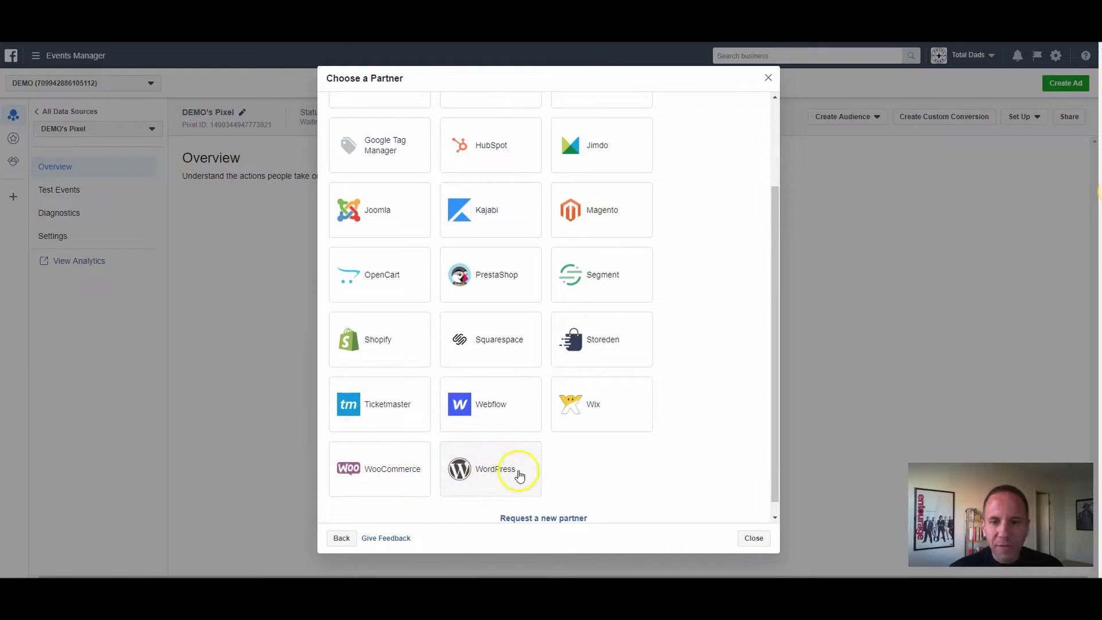
pyautogui.scroll(2, 566, 395)
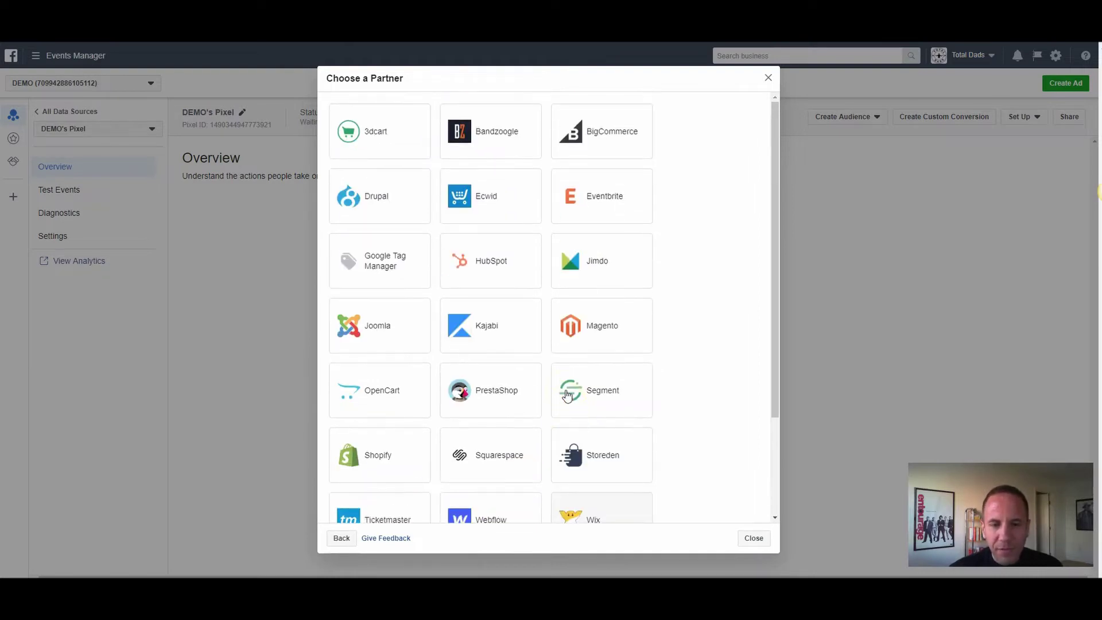
pyautogui.scroll(-1, 566, 395)
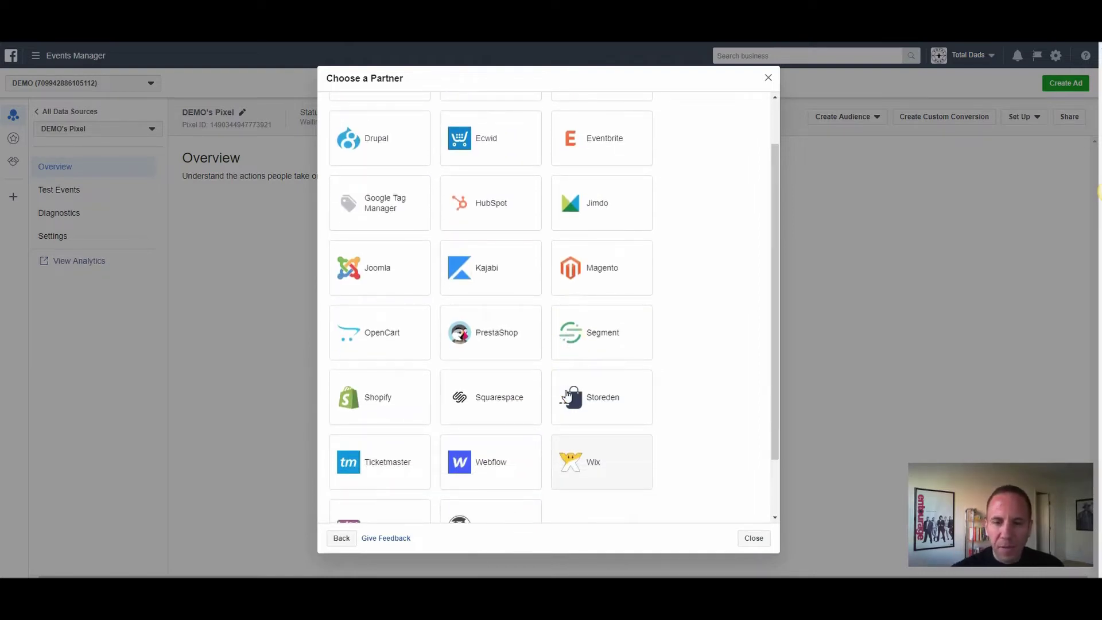
pyautogui.scroll(1, 566, 394)
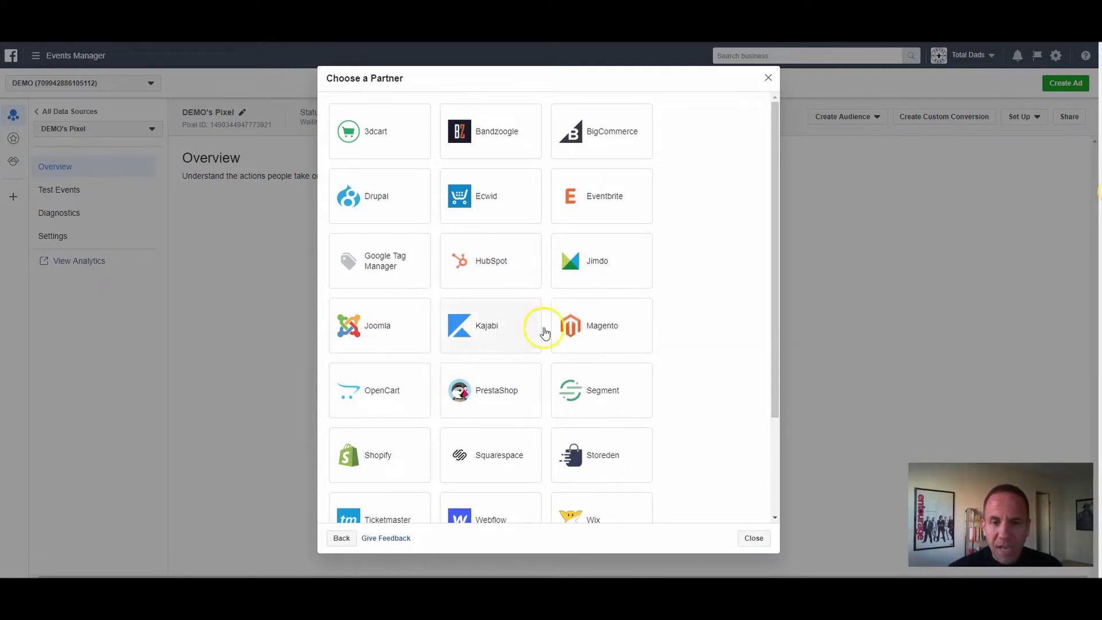
pyautogui.click(344, 537)
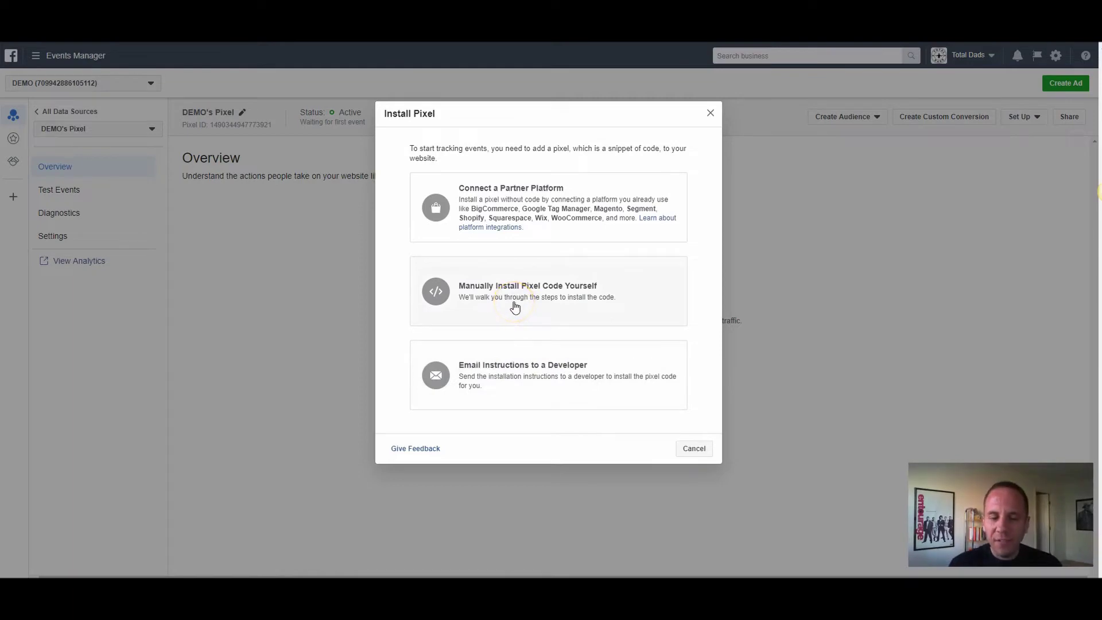
# Step: Choose manual pixel installation and copy the base code box in step 2
pyautogui.click(514, 306)
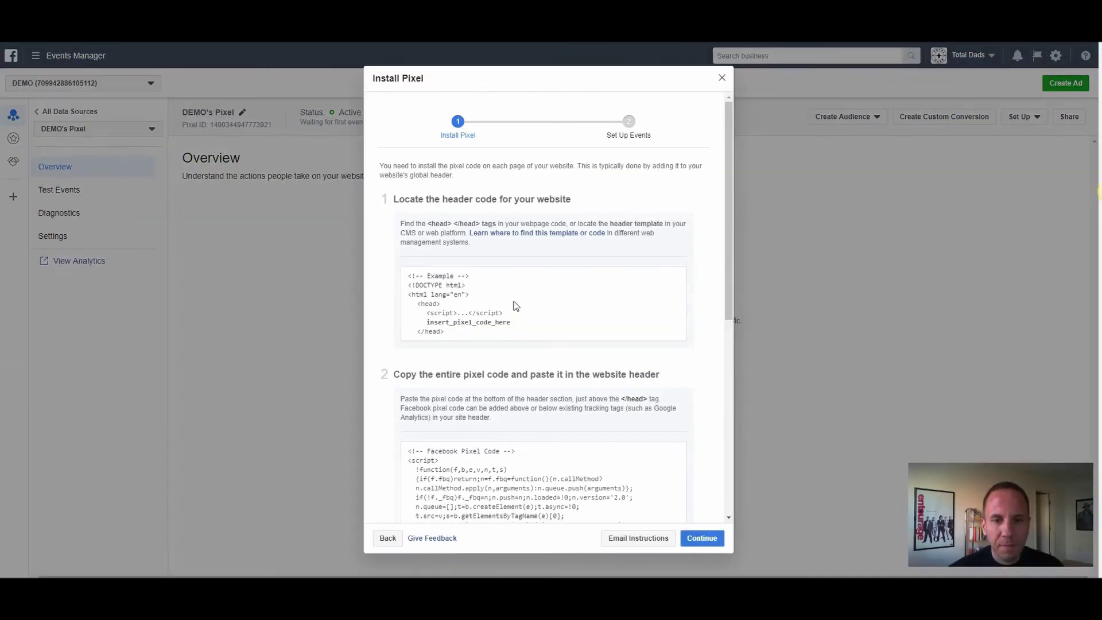
pyautogui.scroll(-3, 568, 285)
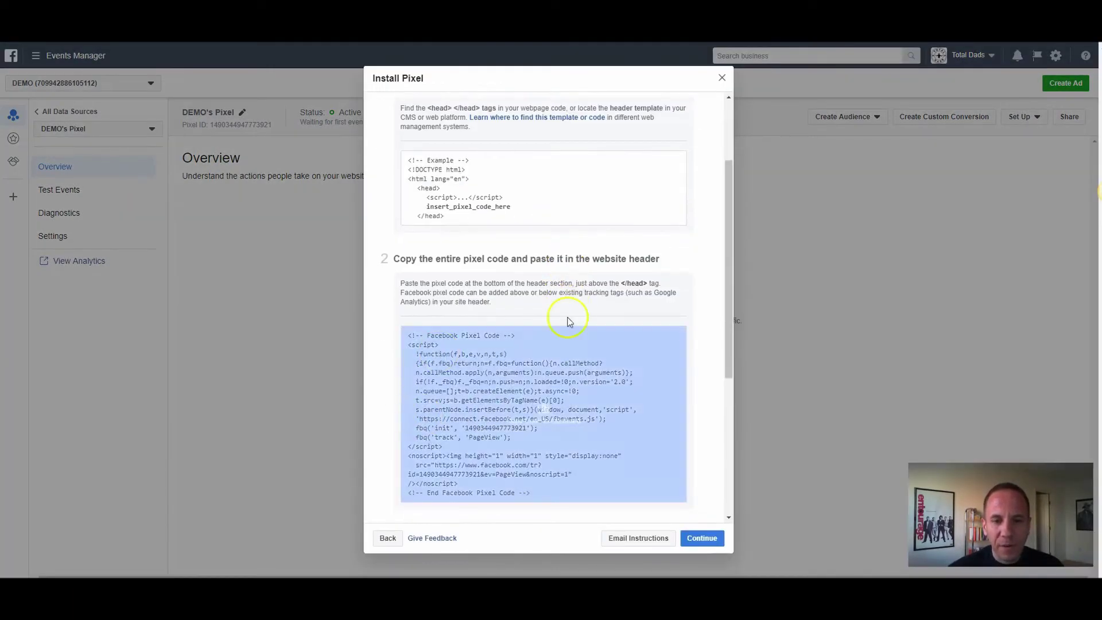
pyautogui.click(542, 379)
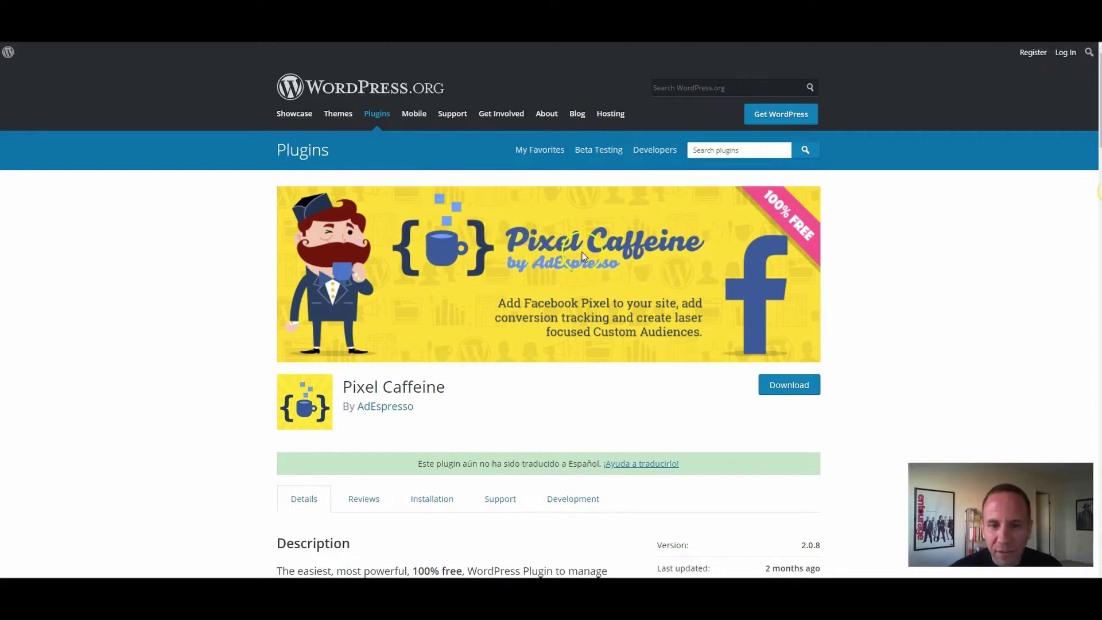
# Step: Scroll the Pixel Caffeine plugin page and select its 40,000+ active installations figure
pyautogui.scroll(-4, 586, 285)
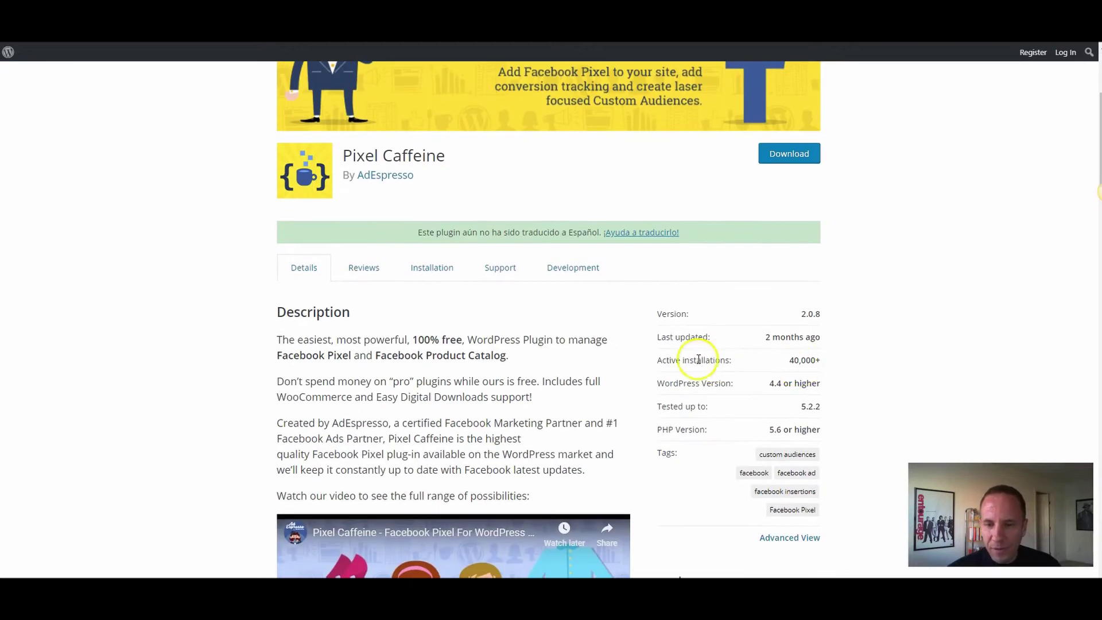
pyautogui.moveTo(681, 360); pyautogui.dragTo(830, 354)
pyautogui.tripleClick(805, 360)
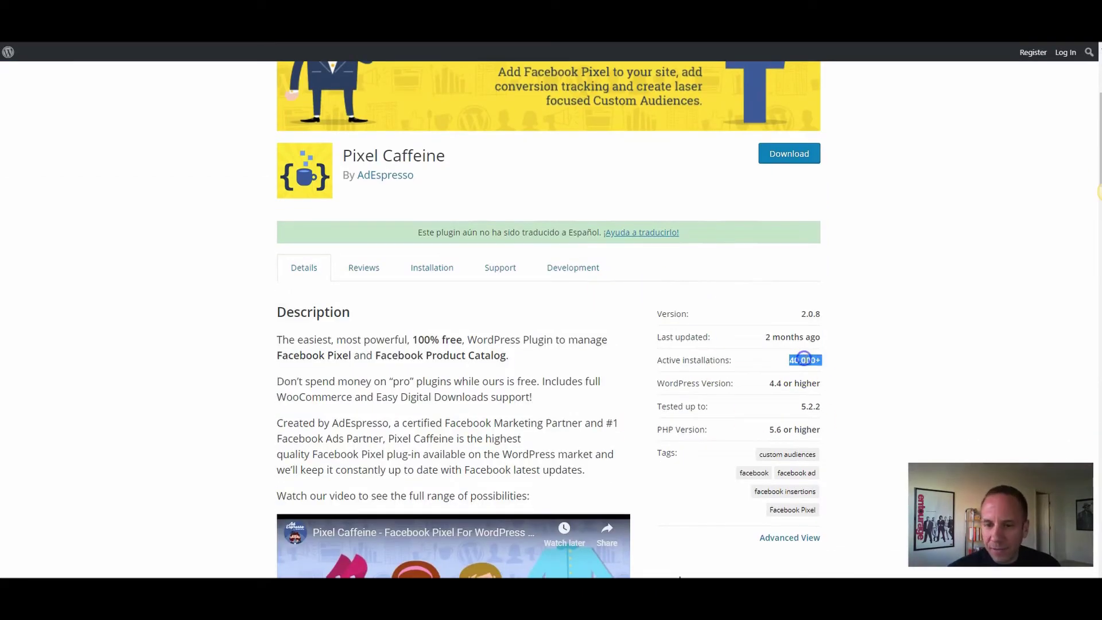
pyautogui.scroll(-1, 806, 348)
pyautogui.scroll(-3, 806, 349)
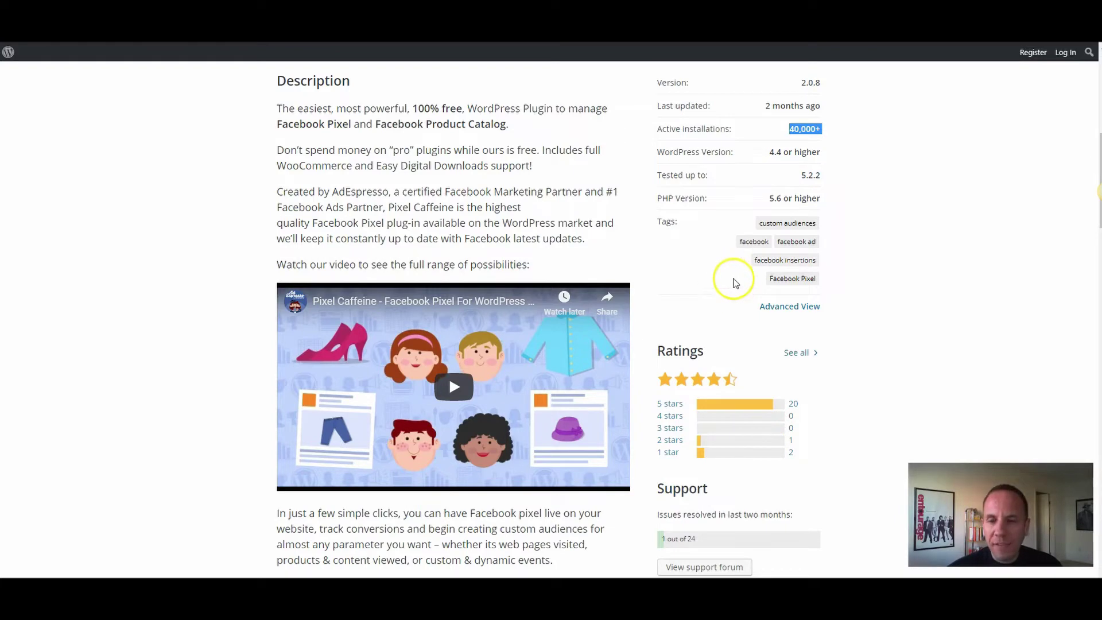
pyautogui.scroll(3, 699, 316)
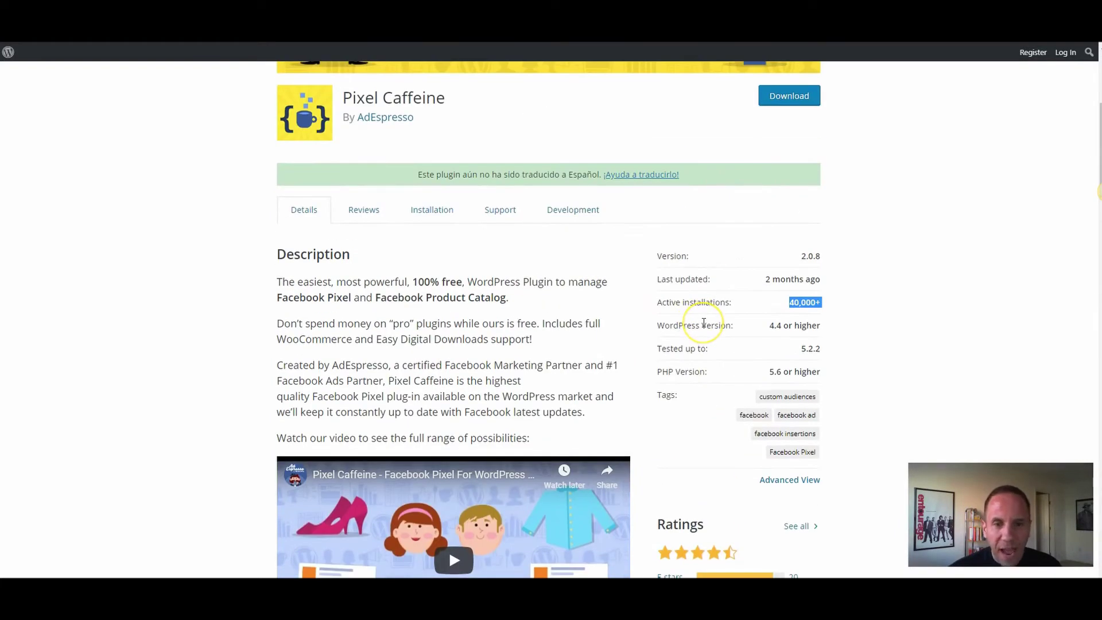
pyautogui.scroll(3, 664, 338)
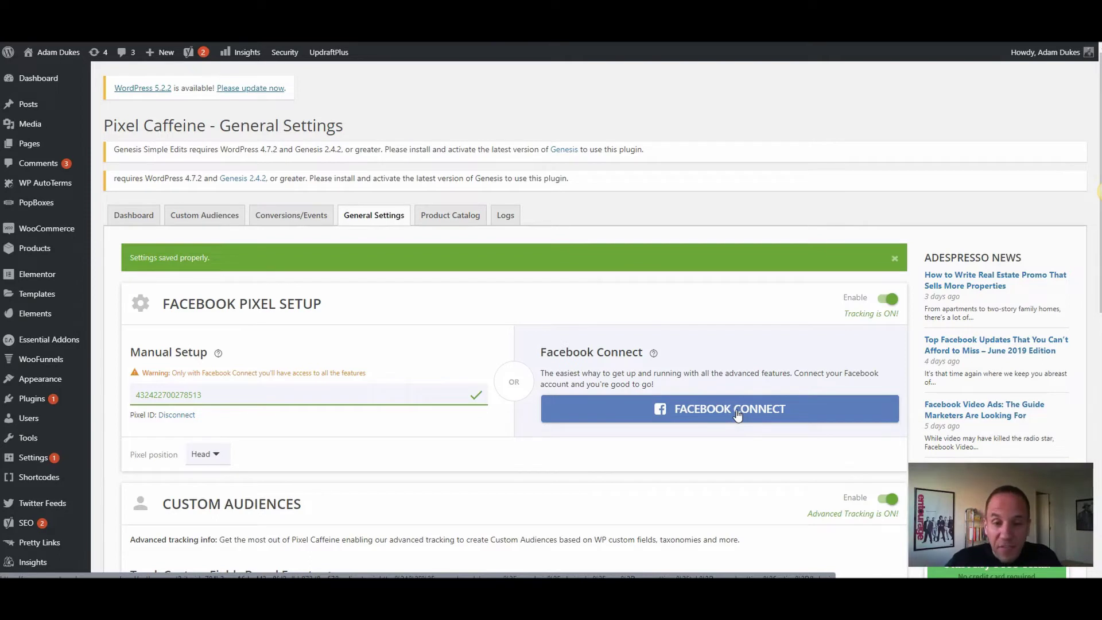
# Step: Start FACEBOOK CONNECT in the Pixel Caffeine settings
pyautogui.click(712, 410)
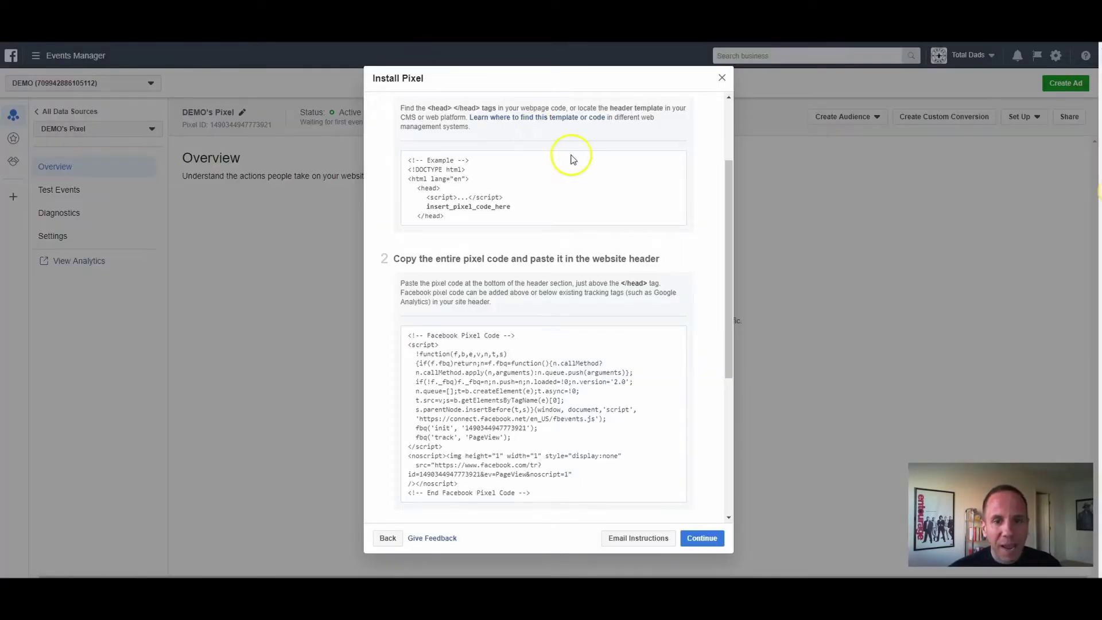
# Step: Copy the pixel base code, close the Install Pixel dialog, and copy DEMO's Pixel ID
pyautogui.click(487, 432)
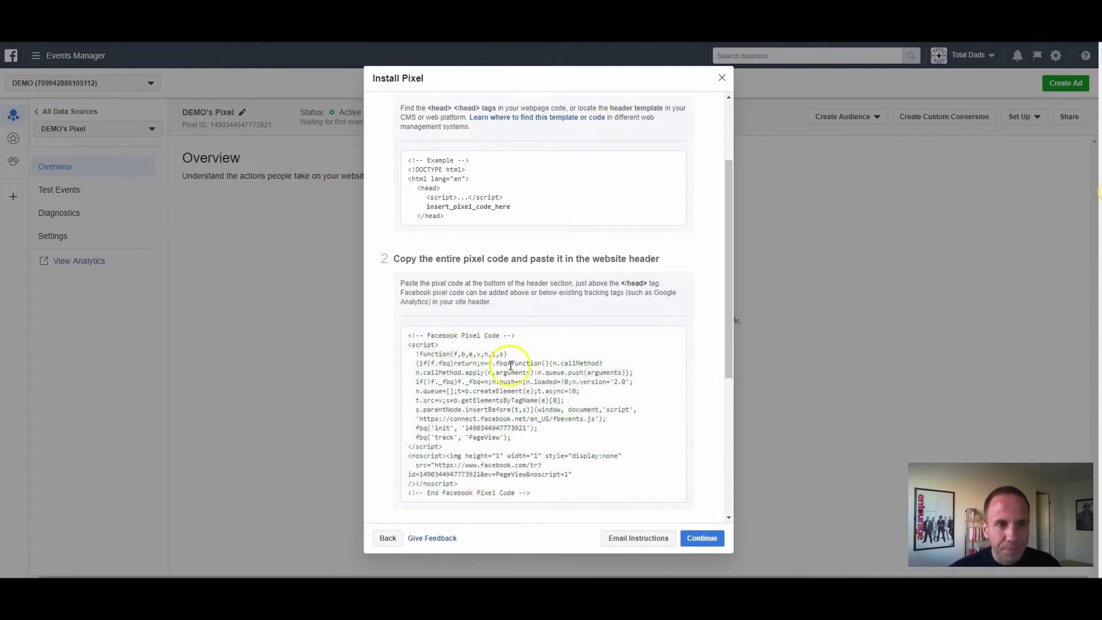
pyautogui.click(722, 78)
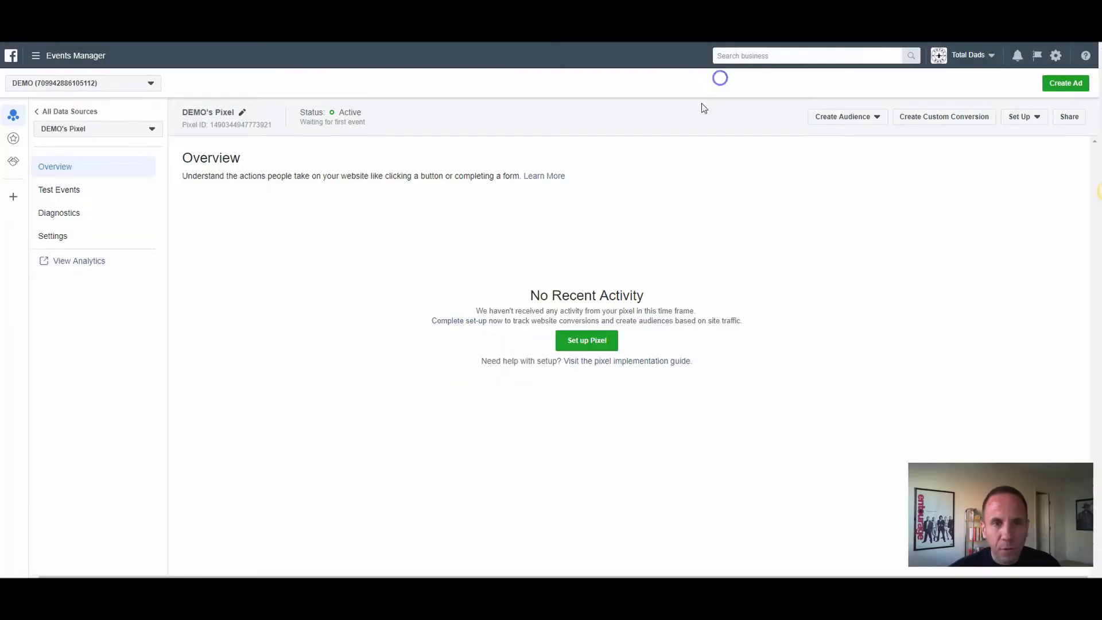
pyautogui.click(232, 126)
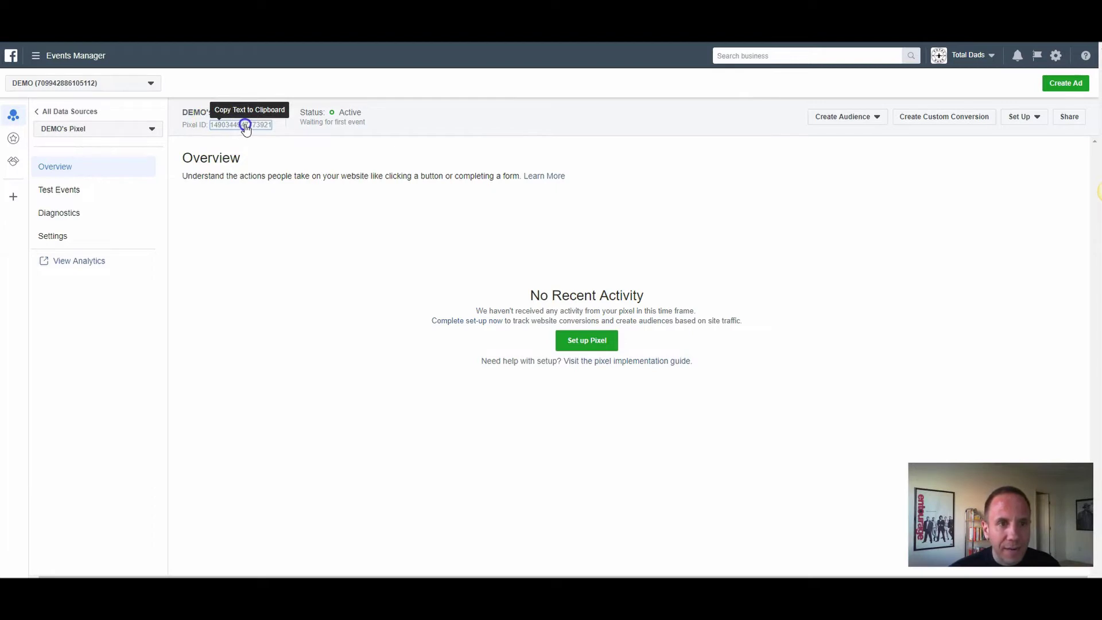
pyautogui.click(237, 125)
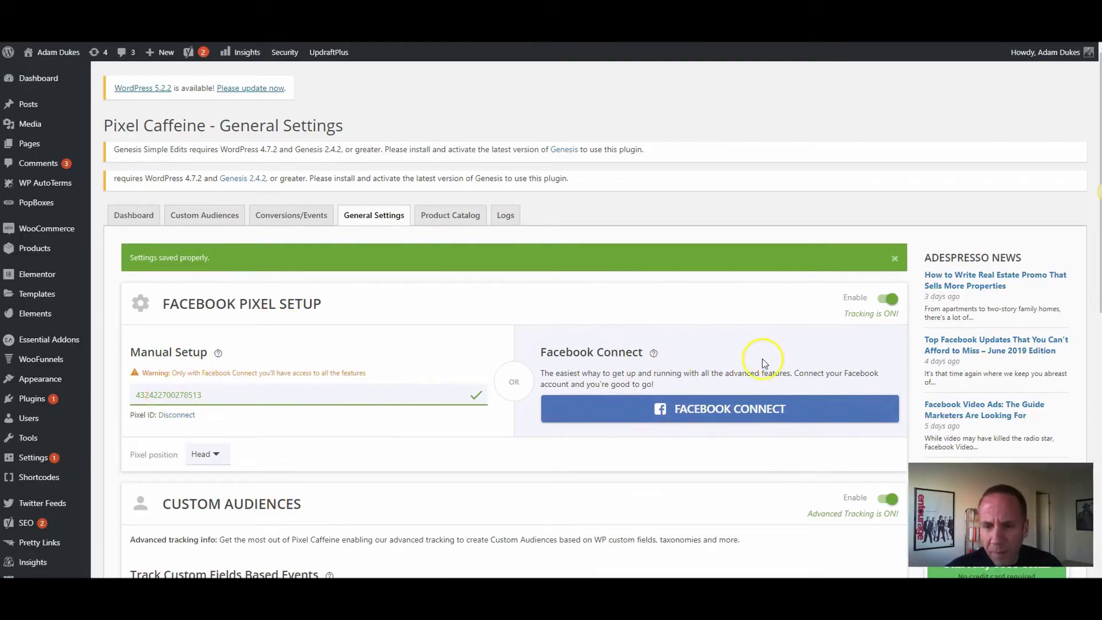
# Step: Scroll down the Pixel Caffeine General Settings page and back up to the top
pyautogui.scroll(-10, 713, 353)
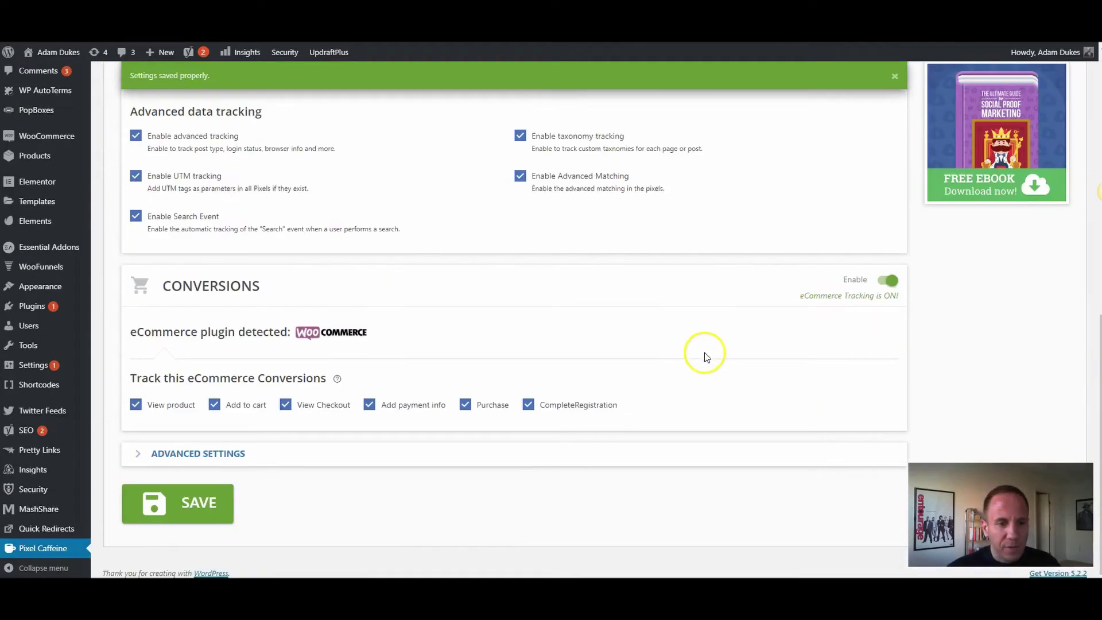
pyautogui.scroll(4, 580, 298)
pyautogui.scroll(5, 580, 298)
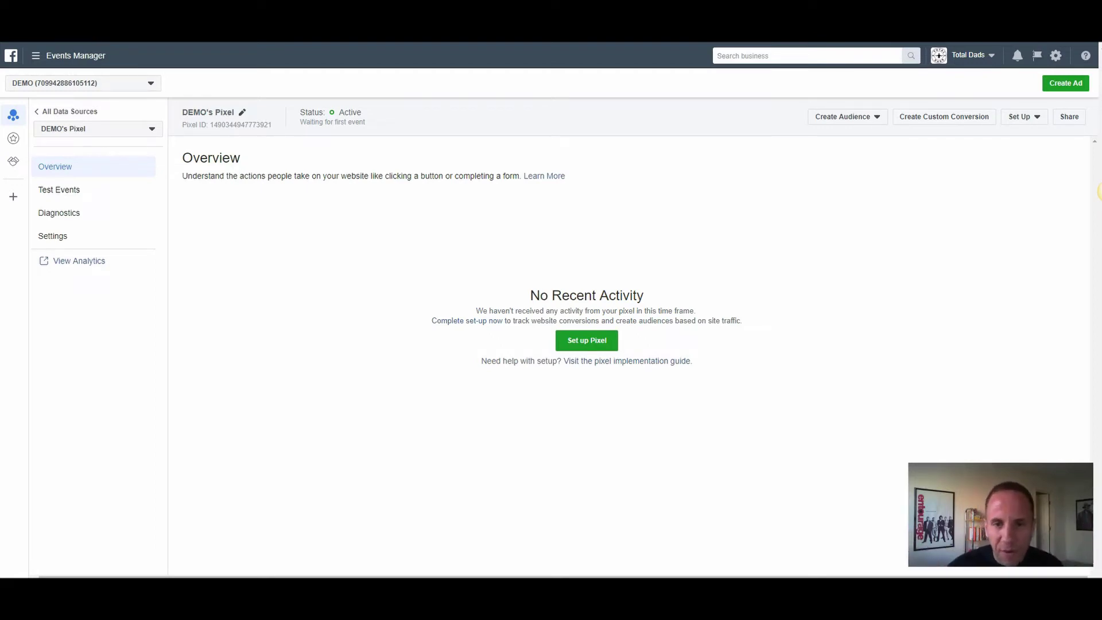
# Step: Rerun Set up Pixel with manual installation, copy the base code, and continue to events
pyautogui.click(583, 340)
pyautogui.click(568, 288)
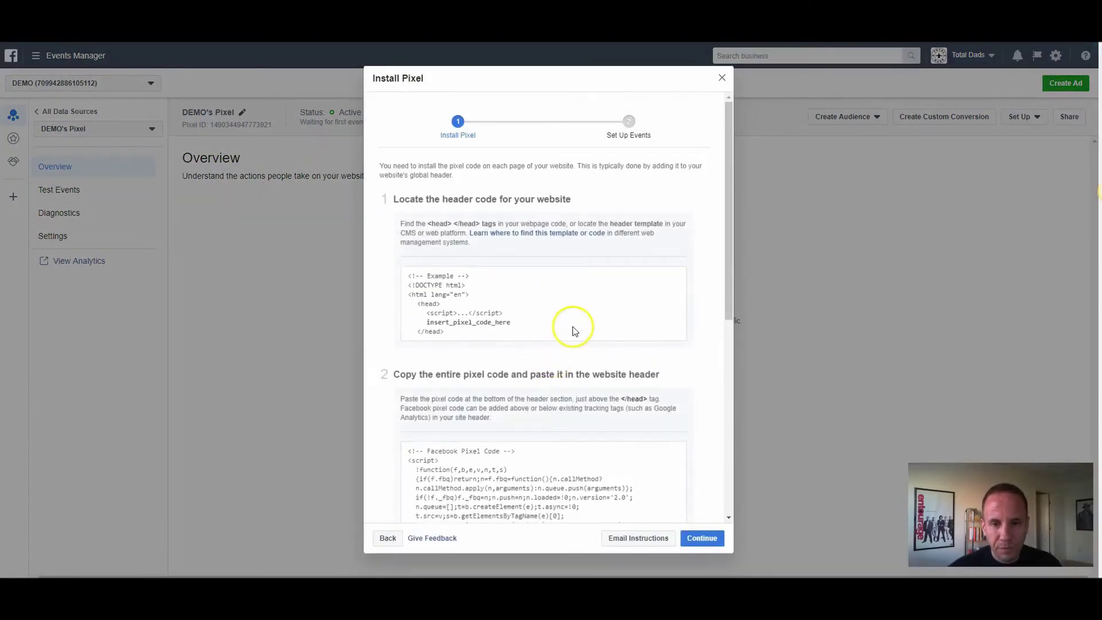
pyautogui.scroll(-5, 574, 325)
pyautogui.click(518, 275)
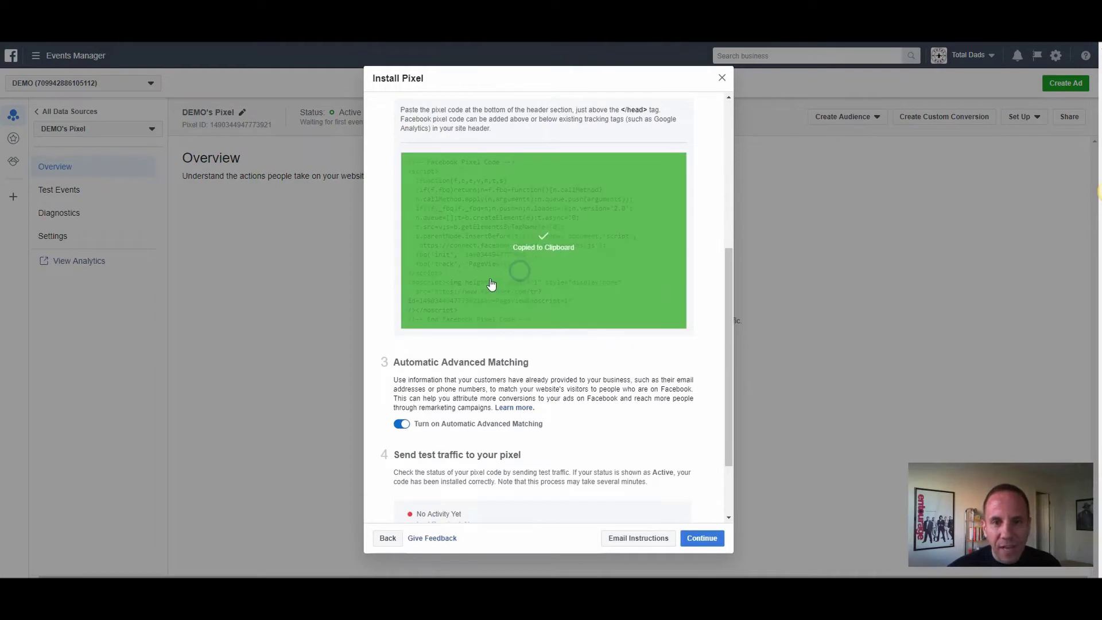
pyautogui.scroll(1, 505, 270)
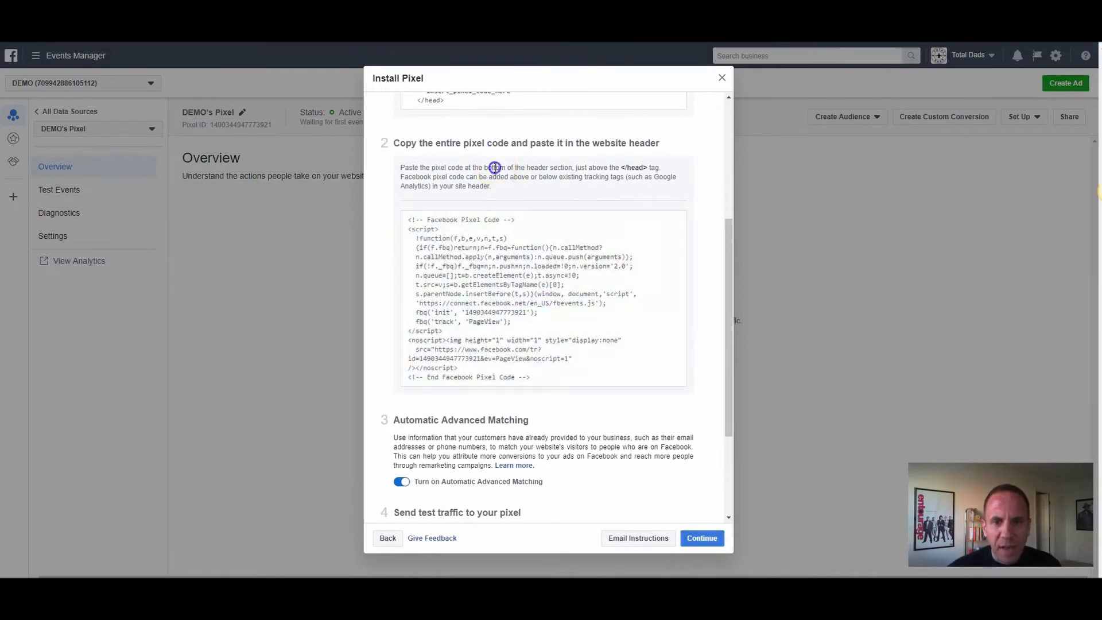
pyautogui.moveTo(493, 167); pyautogui.dragTo(586, 178)
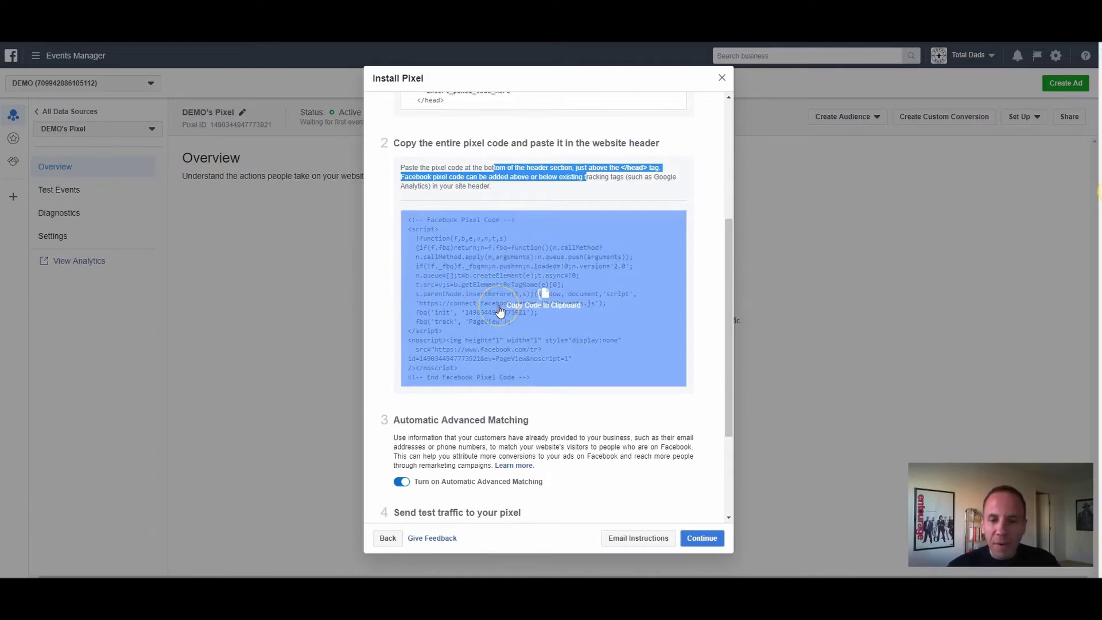
pyautogui.click(708, 539)
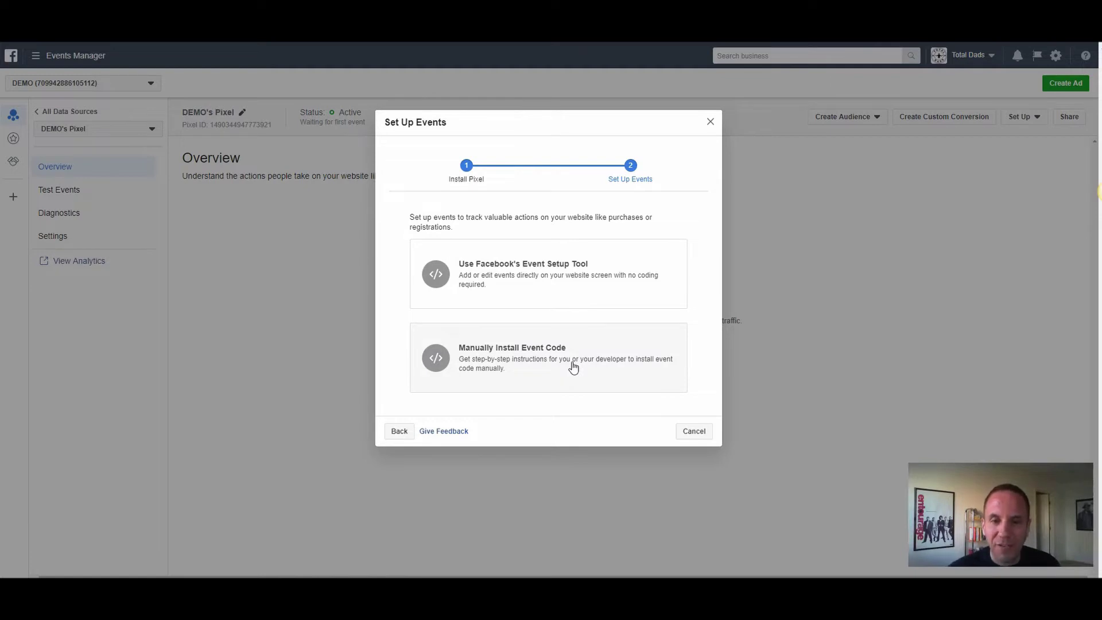
# Step: Look at the Event Setup Tool, then switch to Manually Install Event Code
pyautogui.click(499, 287)
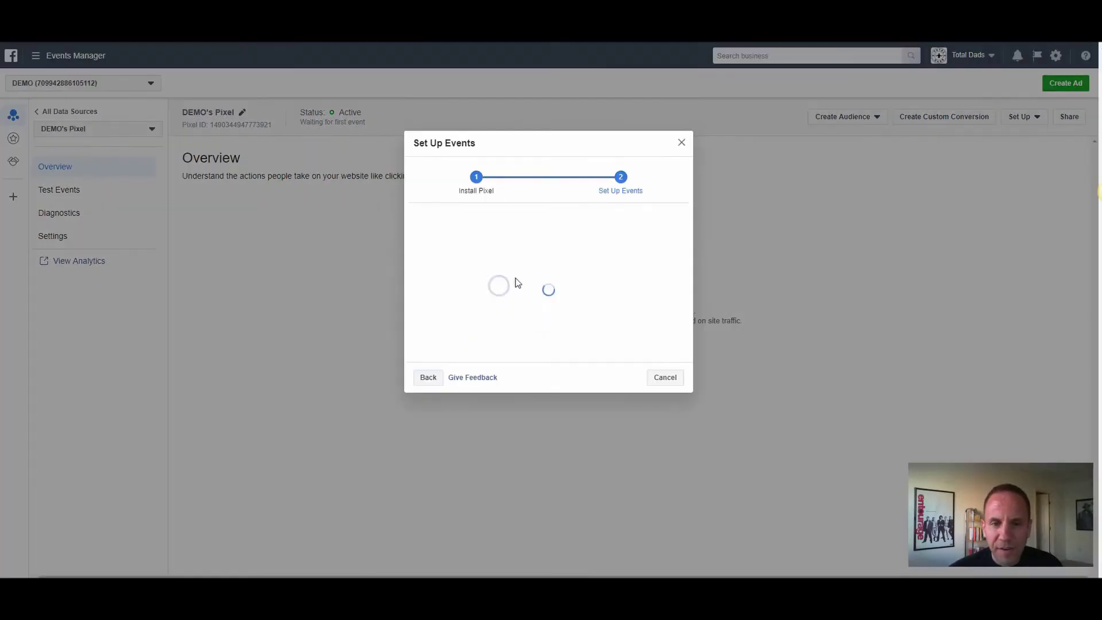
pyautogui.click(428, 404)
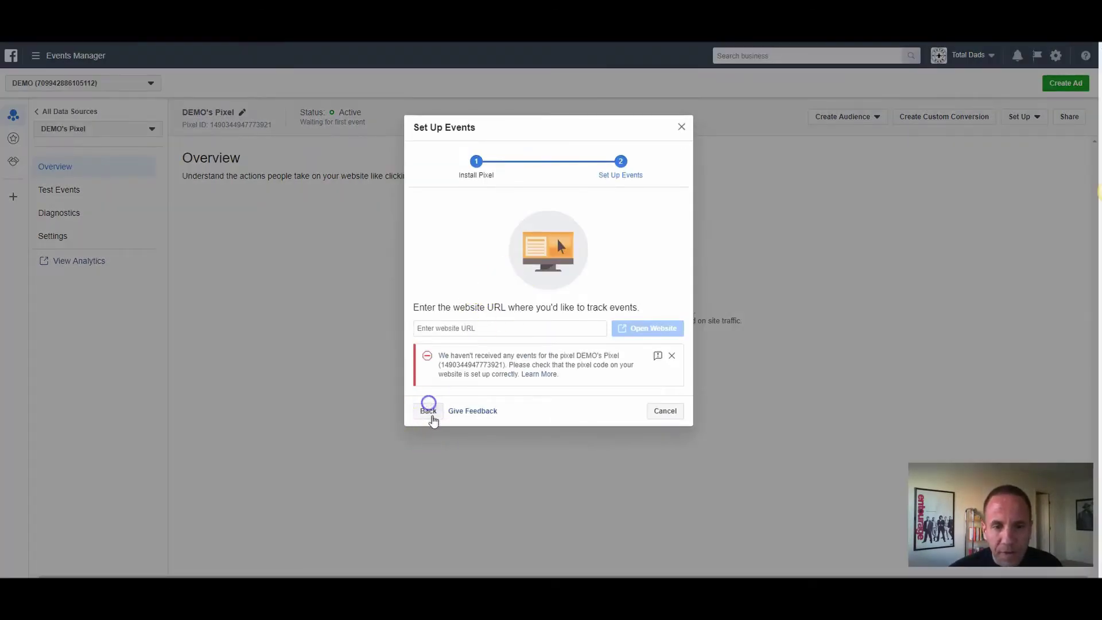
pyautogui.click(525, 360)
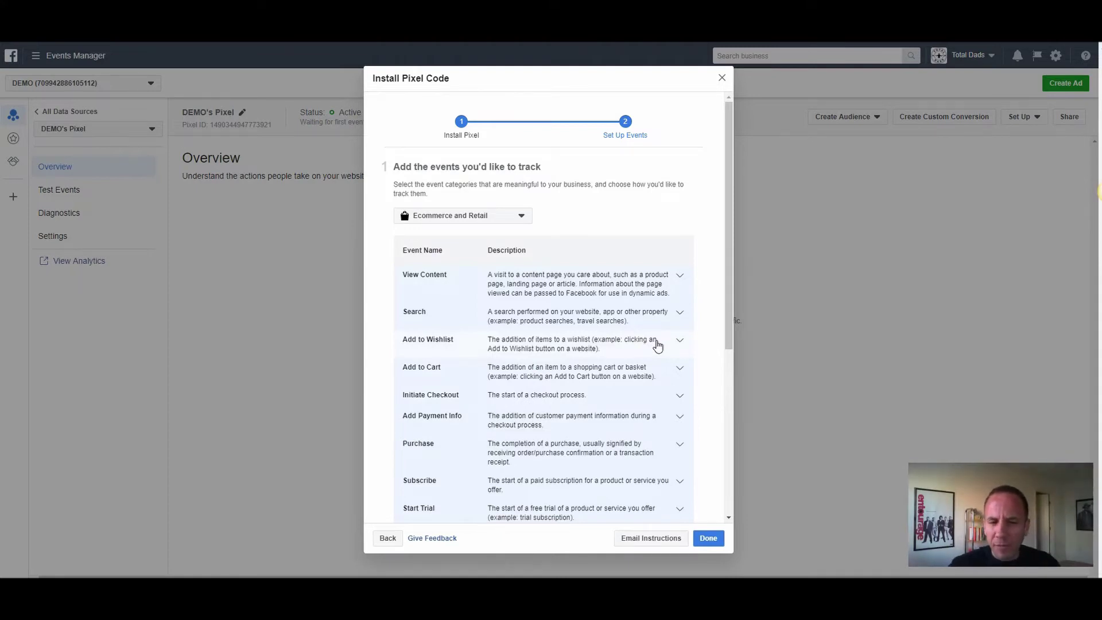
# Step: Look up the Lead event code under the Real Estate category and close the pixel setup dialog
pyautogui.click(471, 222)
pyautogui.click(459, 332)
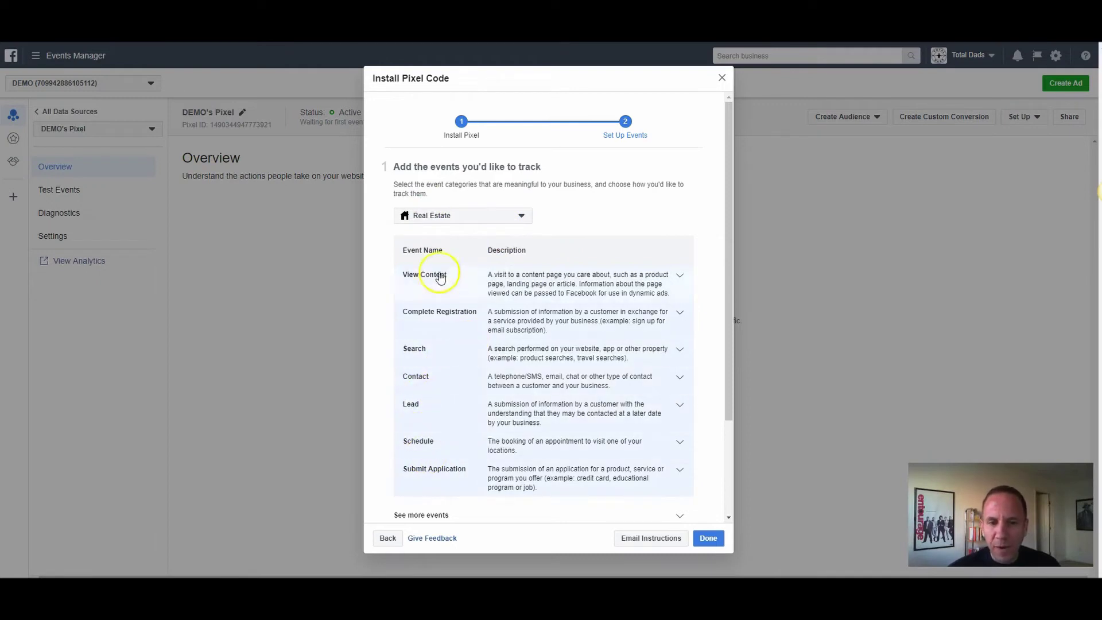
pyautogui.click(446, 415)
pyautogui.scroll(-4, 462, 352)
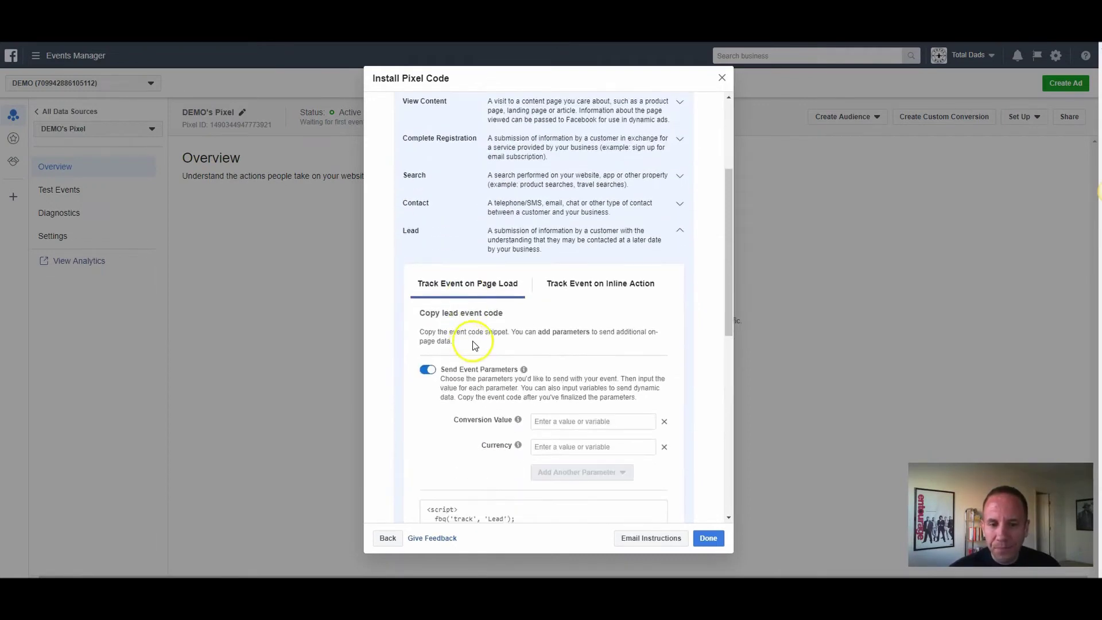
pyautogui.scroll(-2, 473, 344)
pyautogui.moveTo(467, 344)
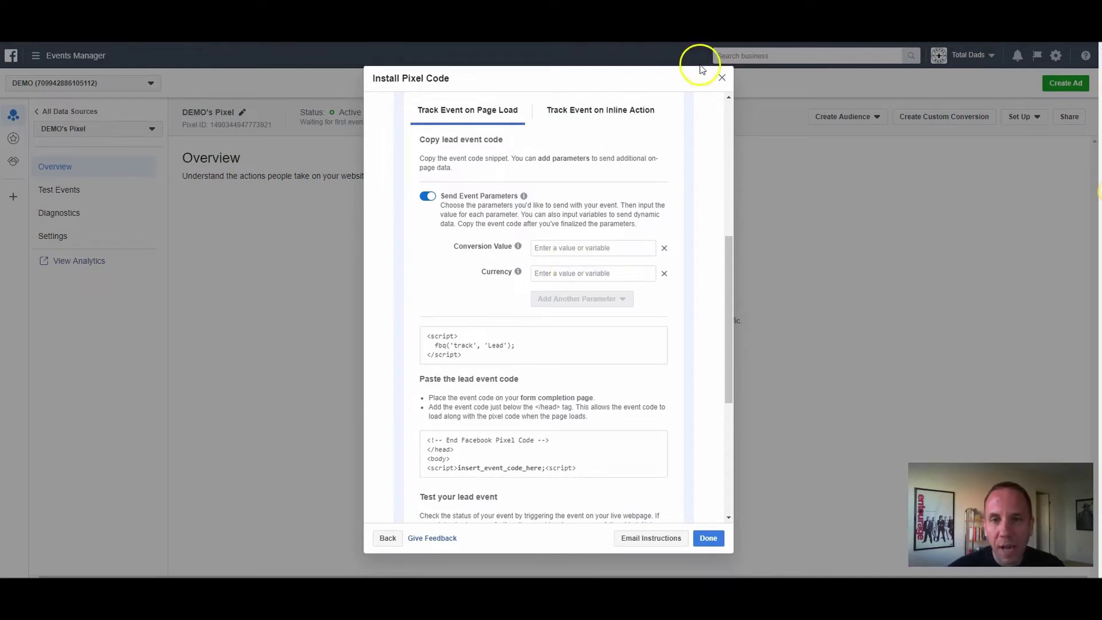
pyautogui.click(721, 77)
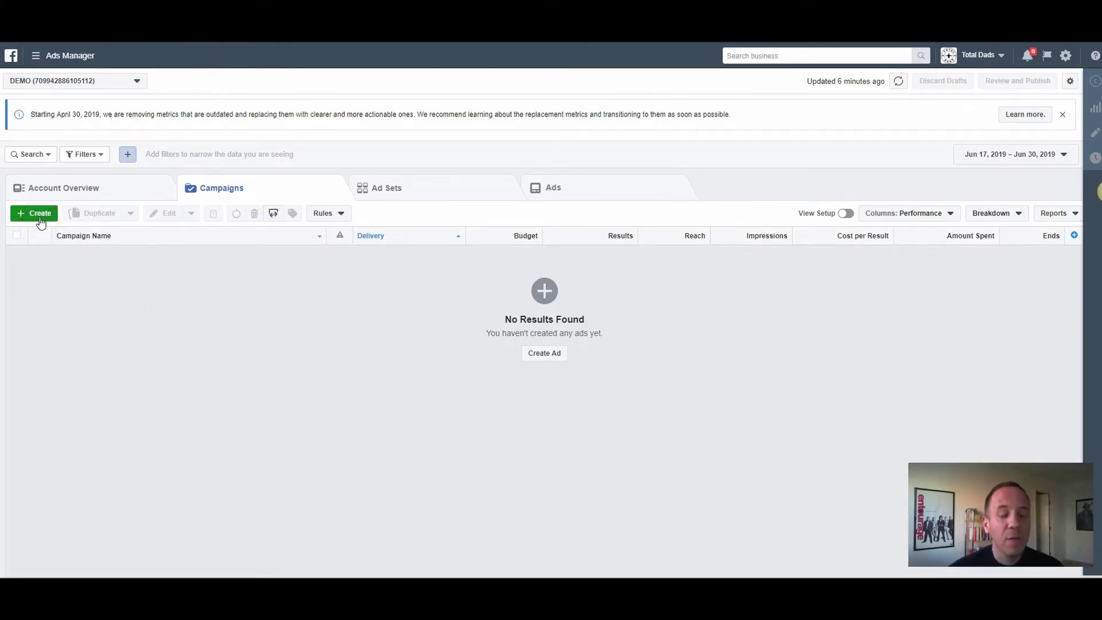
# Step: Start a new campaign and switch from Quick Creation to Guided Creation
pyautogui.click(40, 220)
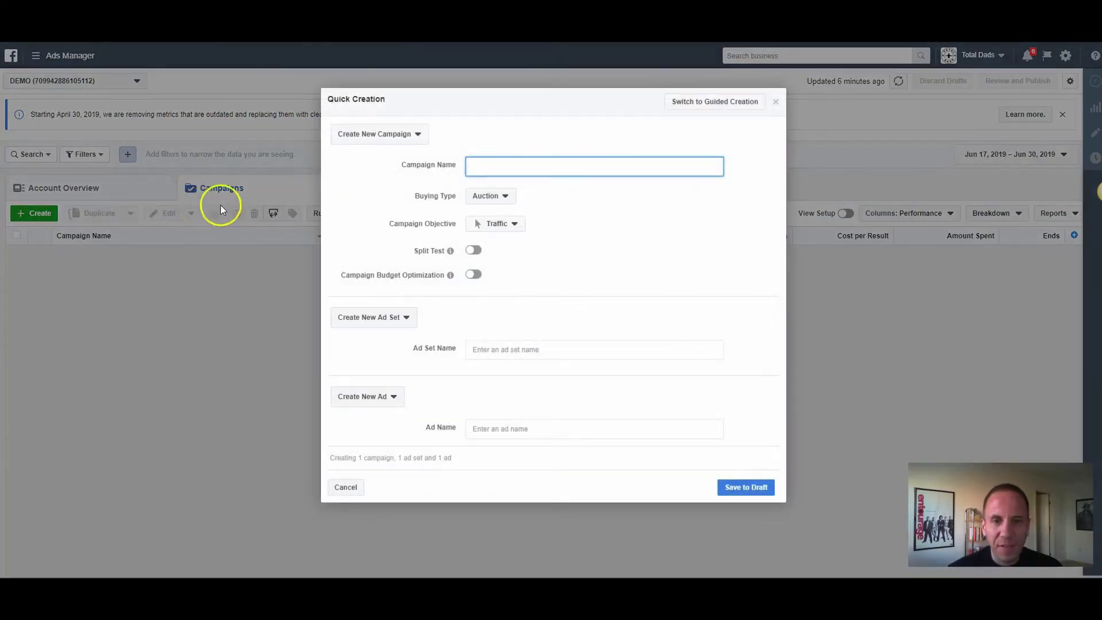
pyautogui.click(724, 103)
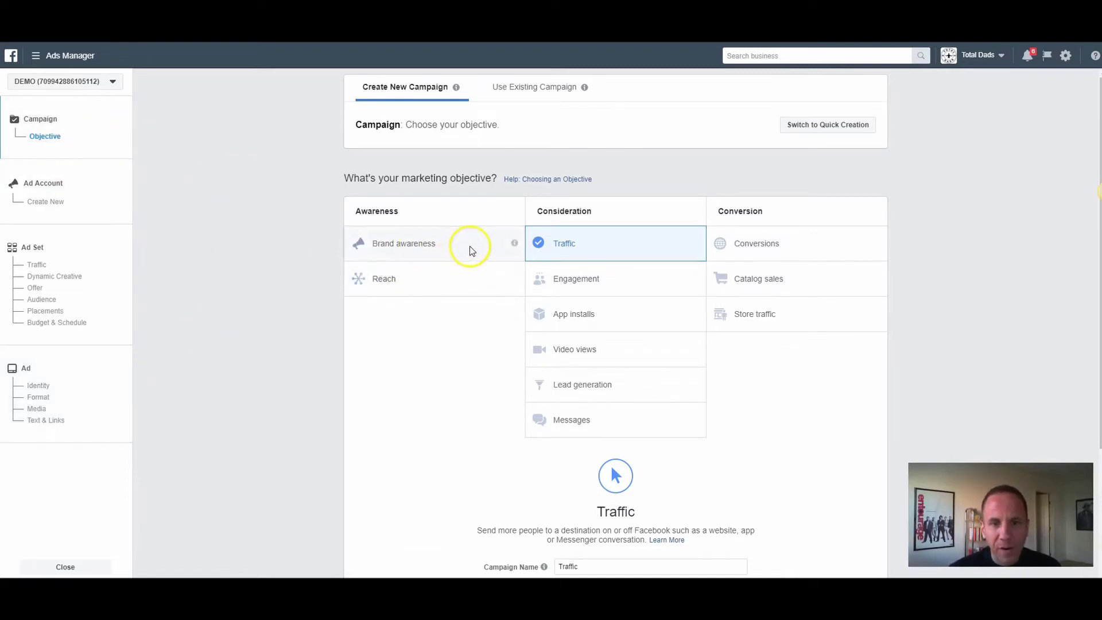
pyautogui.moveTo(500, 238)
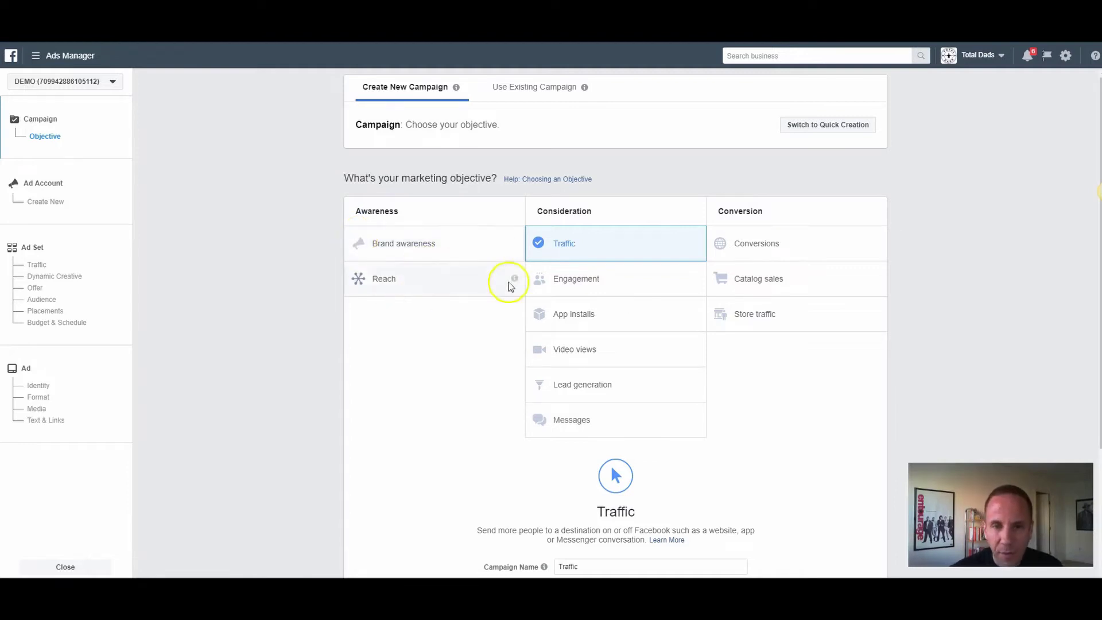
pyautogui.click(599, 236)
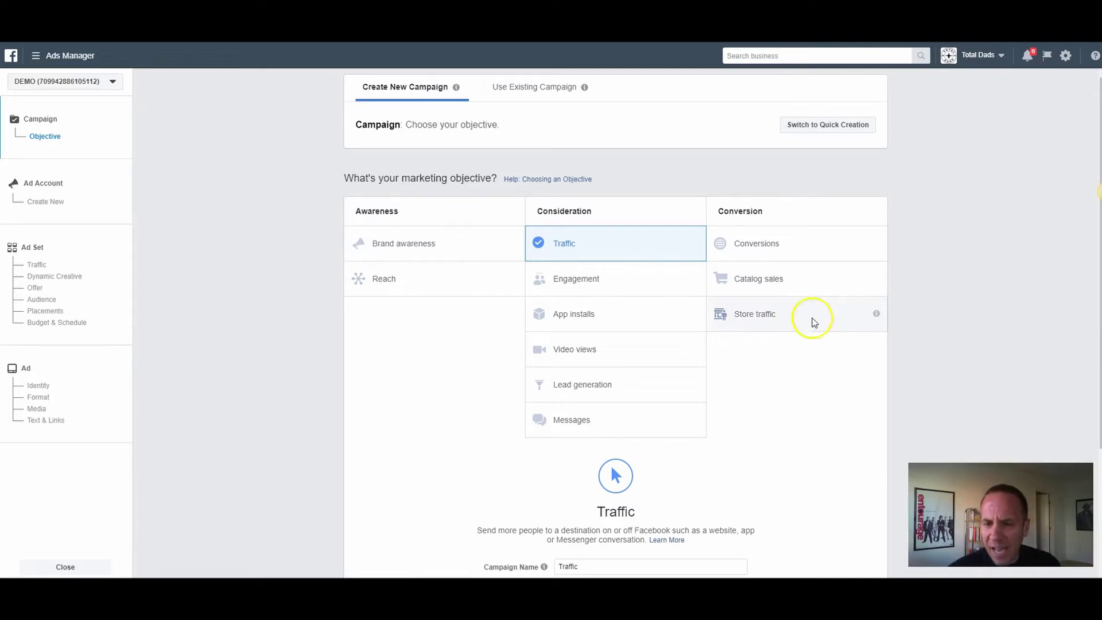
pyautogui.moveTo(876, 314)
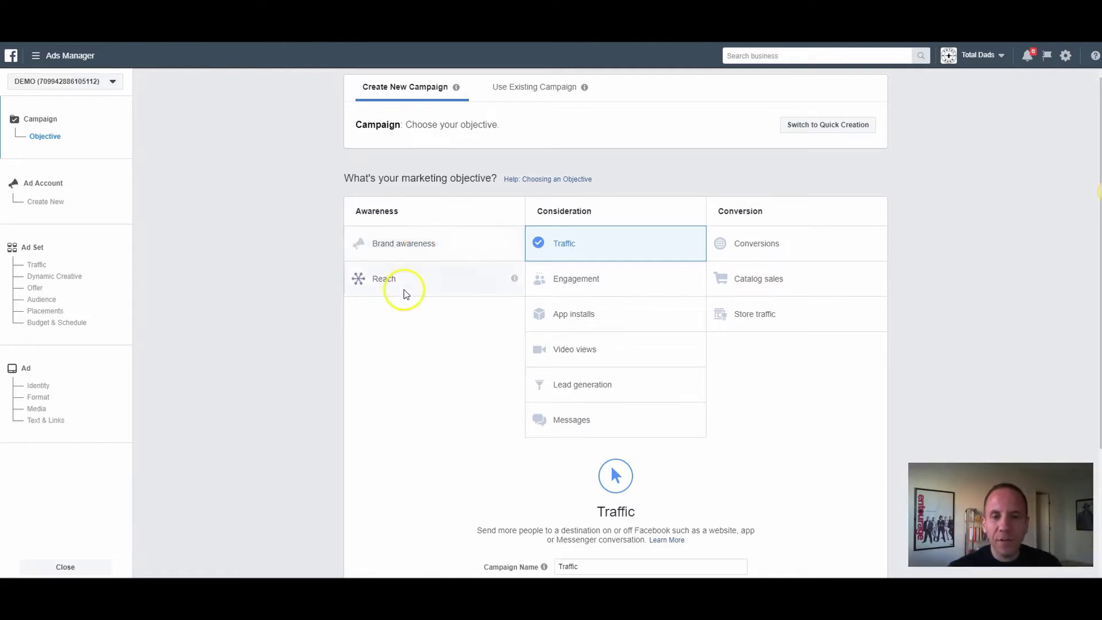
pyautogui.moveTo(515, 280)
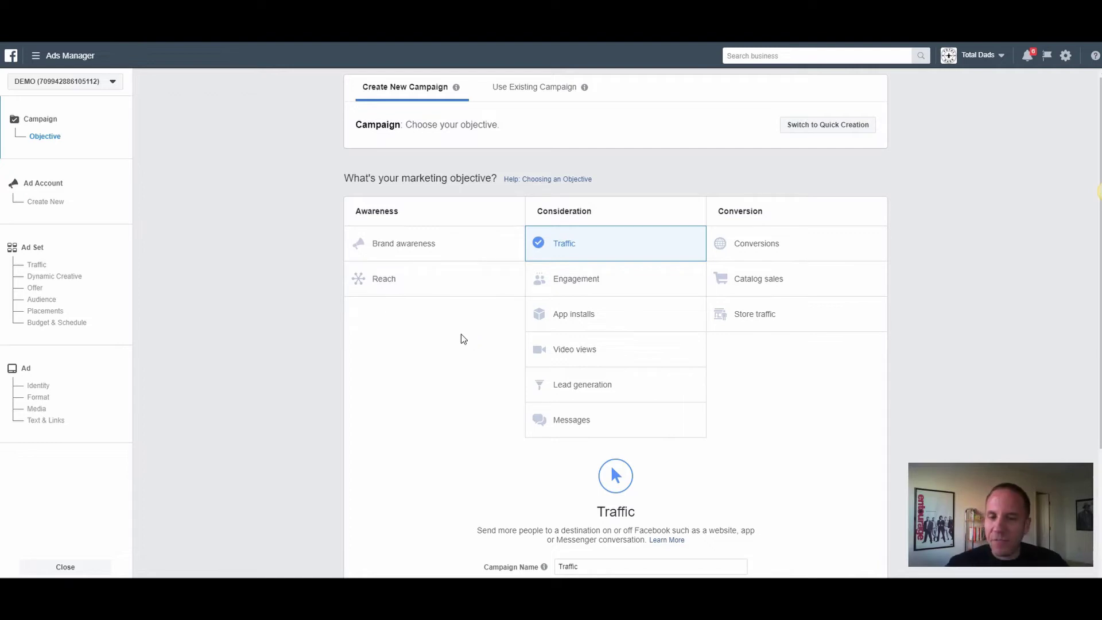
# Step: Choose Engagement as the objective and name the campaign 'ENGAGMENT - PPE - Adam's grand Opening'
pyautogui.click(627, 282)
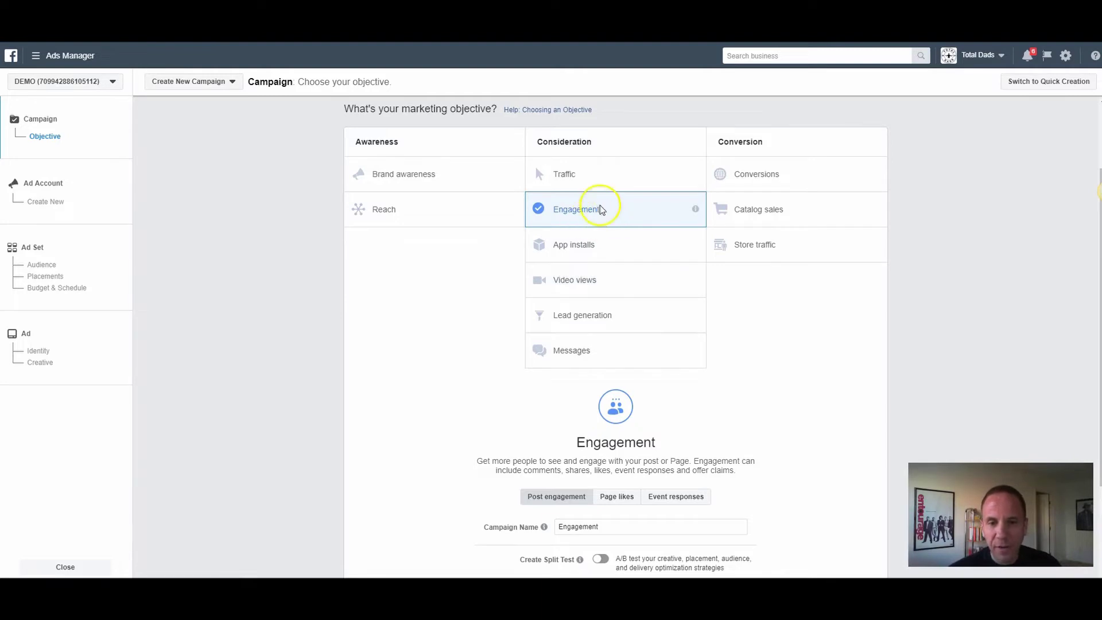
pyautogui.scroll(-2, 455, 283)
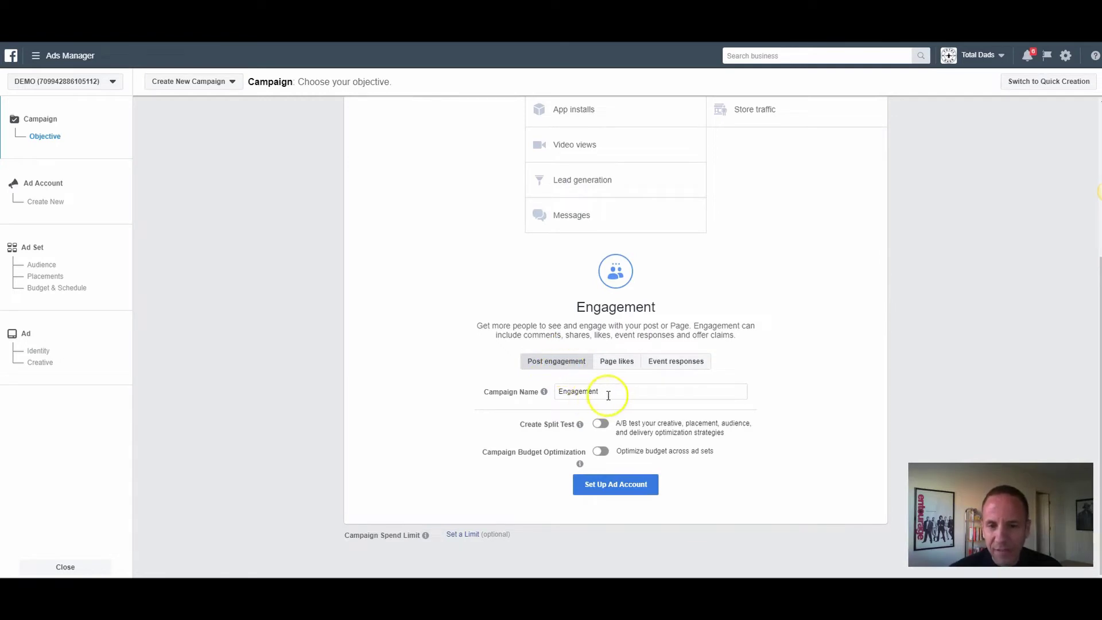
pyautogui.moveTo(611, 392); pyautogui.dragTo(550, 390)
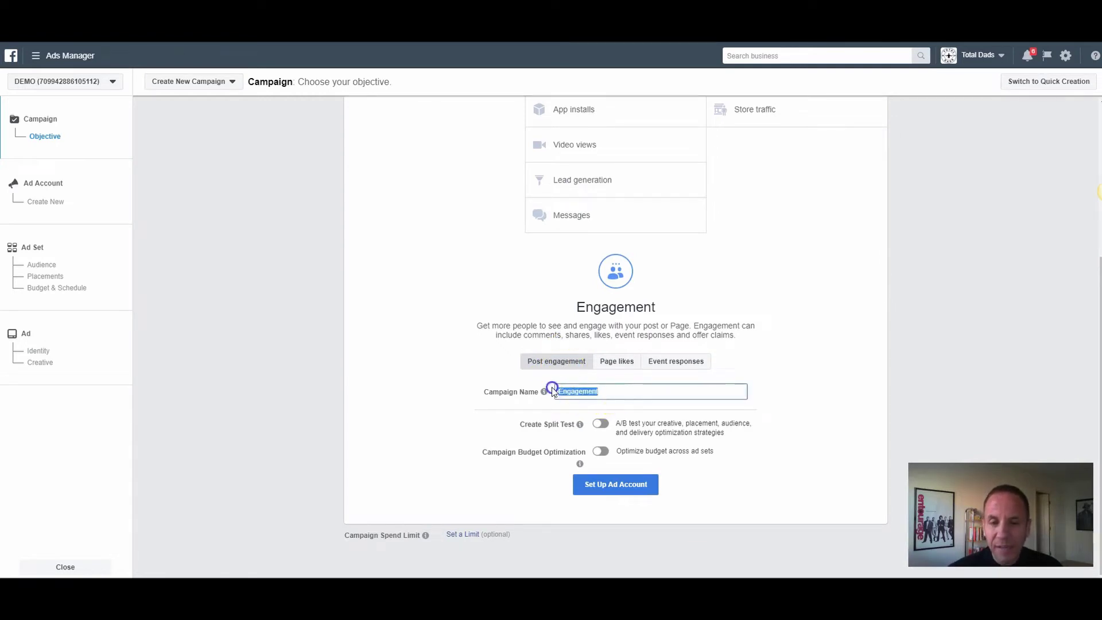
pyautogui.click(823, 378)
pyautogui.doubleClick(657, 389)
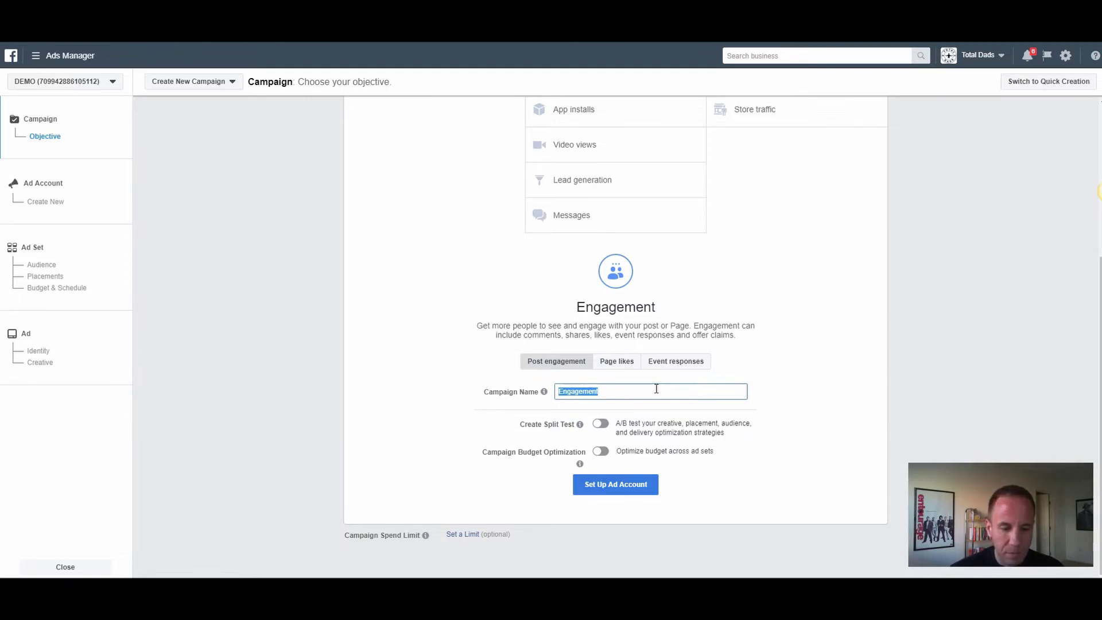
pyautogui.write('ENGAGMENT -')
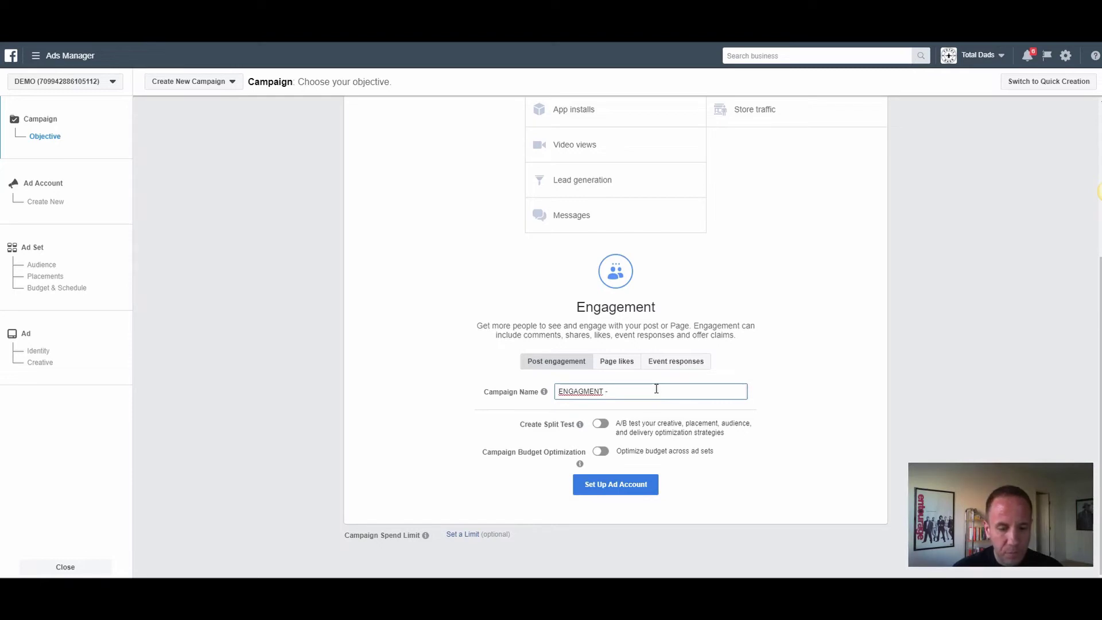
pyautogui.write(' PPE')
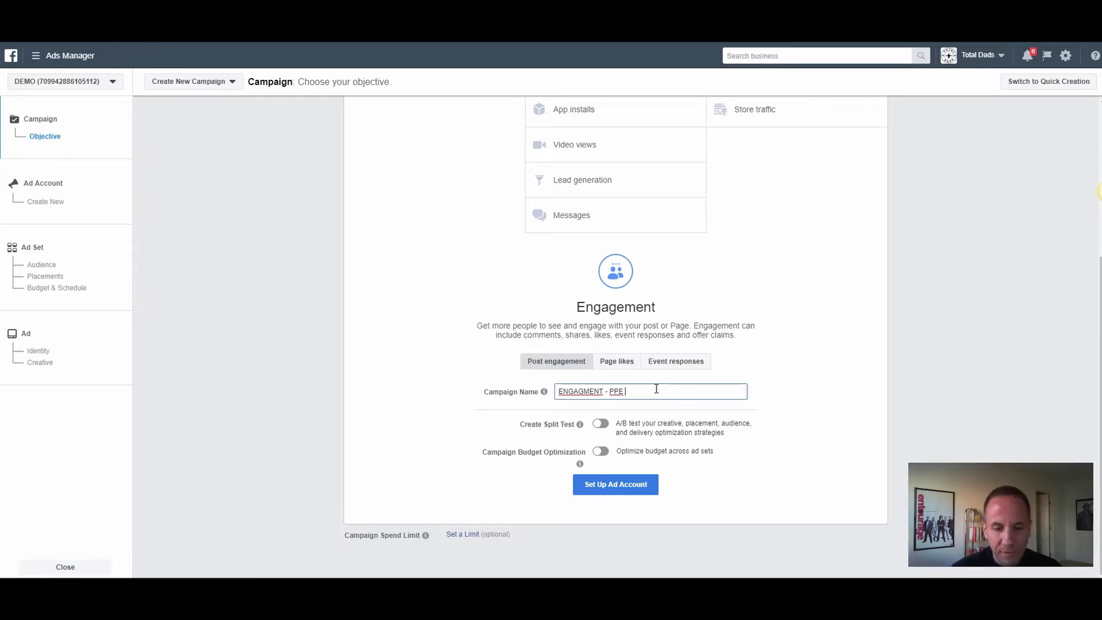
pyautogui.write(' - A')
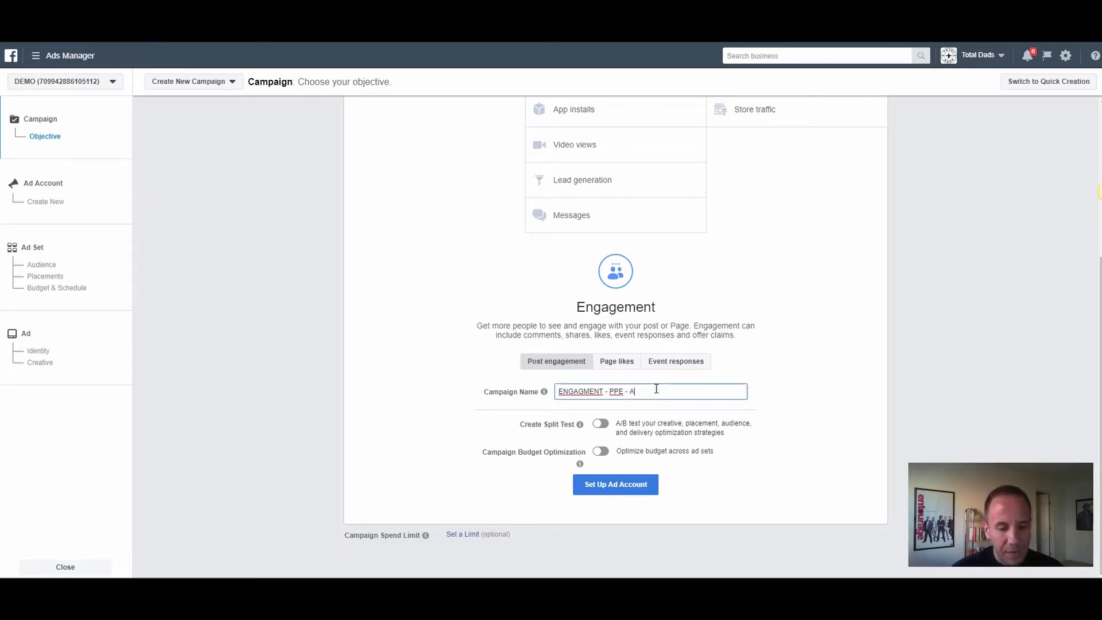
pyautogui.write("dam's grand Opening")
# Step: Correct the spelling to ENGAGEMENT and insert 'Burgers' before 'grand' in the campaign name
pyautogui.rightClick(582, 391)
pyautogui.click(626, 199)
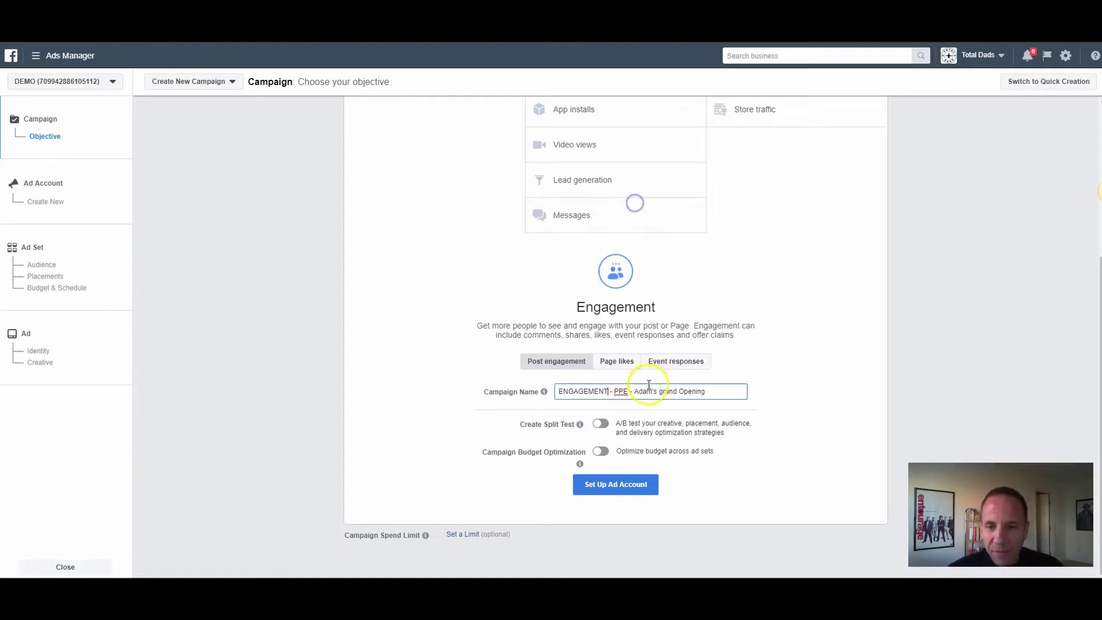
pyautogui.doubleClick(622, 391)
pyautogui.scroll(4, 602, 167)
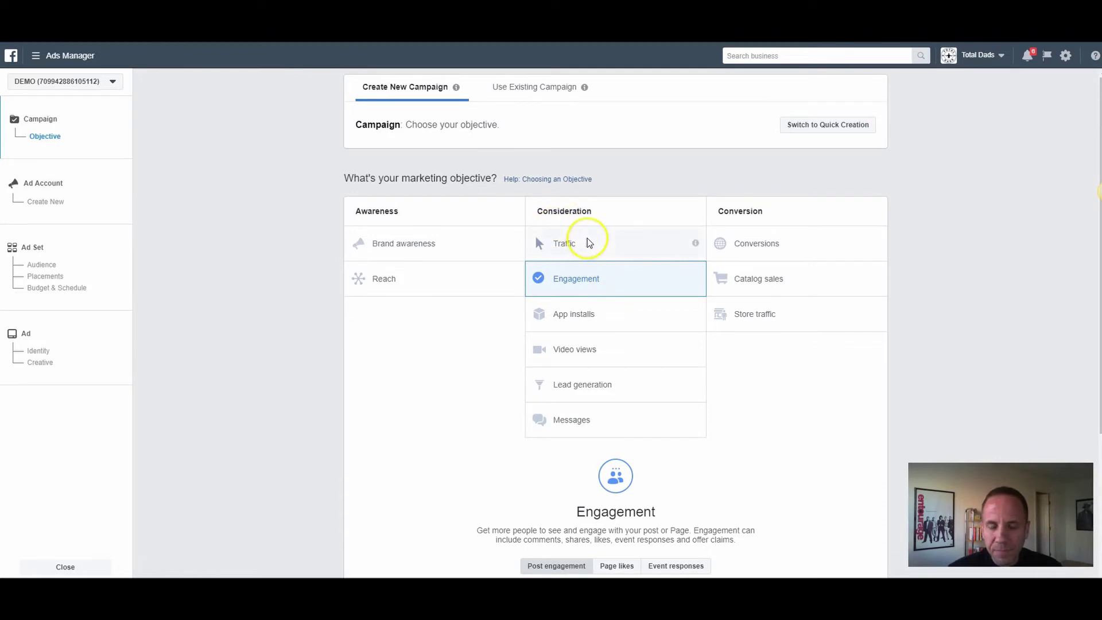
pyautogui.scroll(-1, 620, 253)
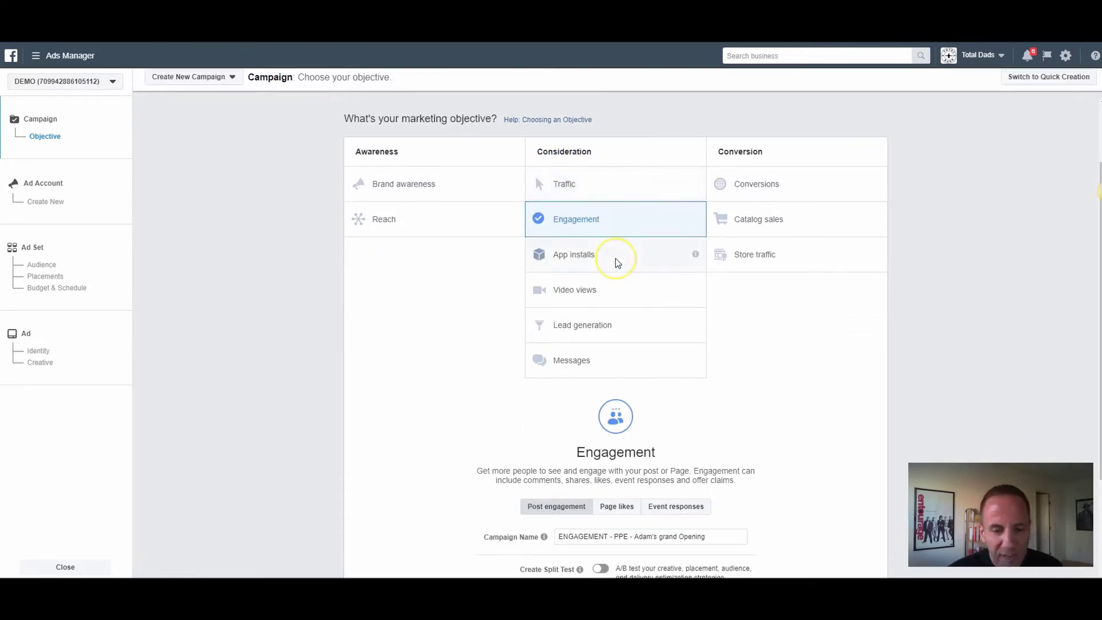
pyautogui.scroll(-3, 615, 259)
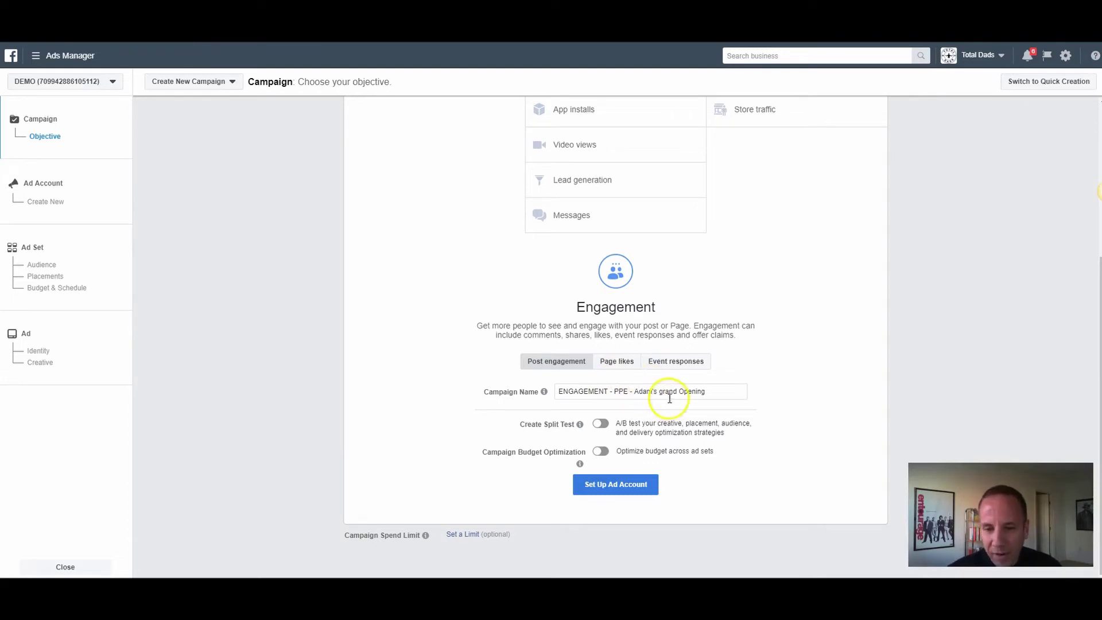
pyautogui.click(658, 391)
pyautogui.write('Burgers')
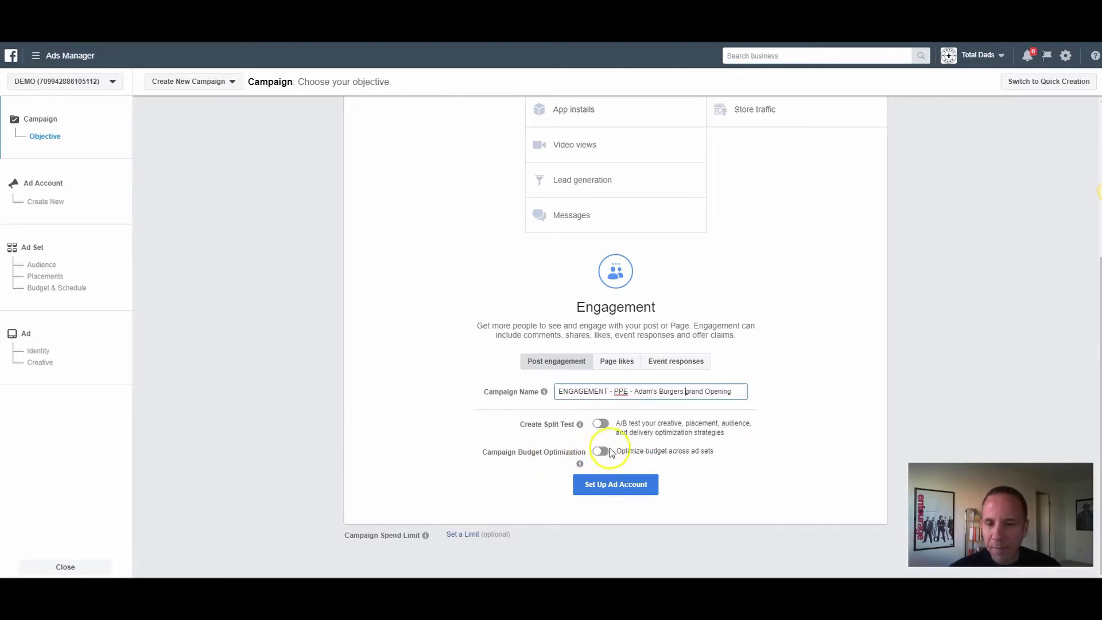
# Step: Set up the ad account with United States, US Dollars and America/Los_Angeles, and continue
pyautogui.click(626, 486)
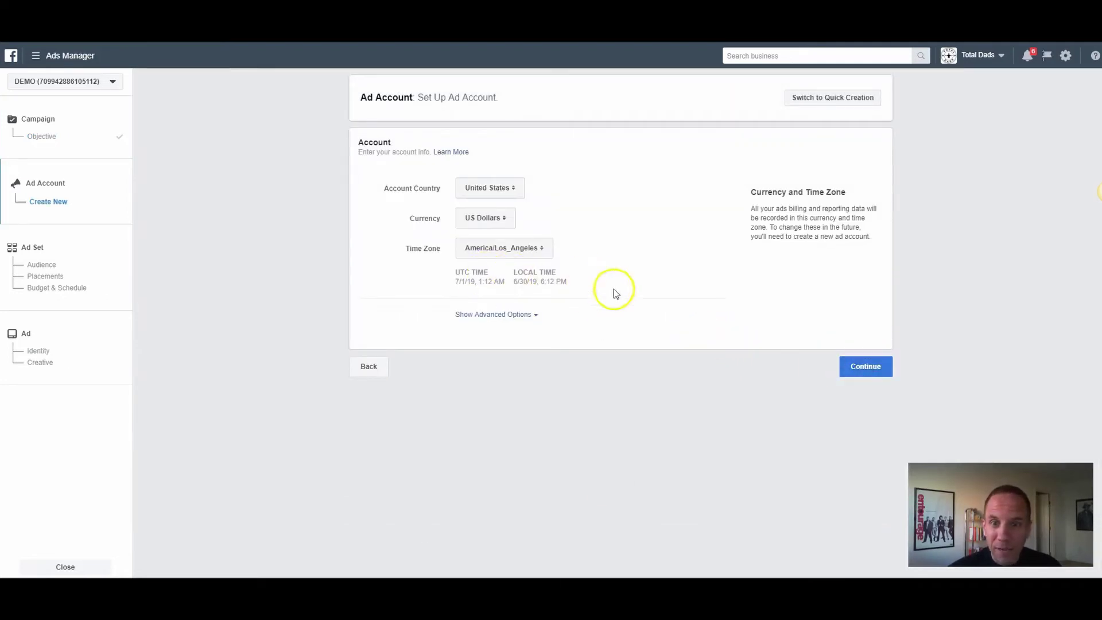
pyautogui.click(859, 368)
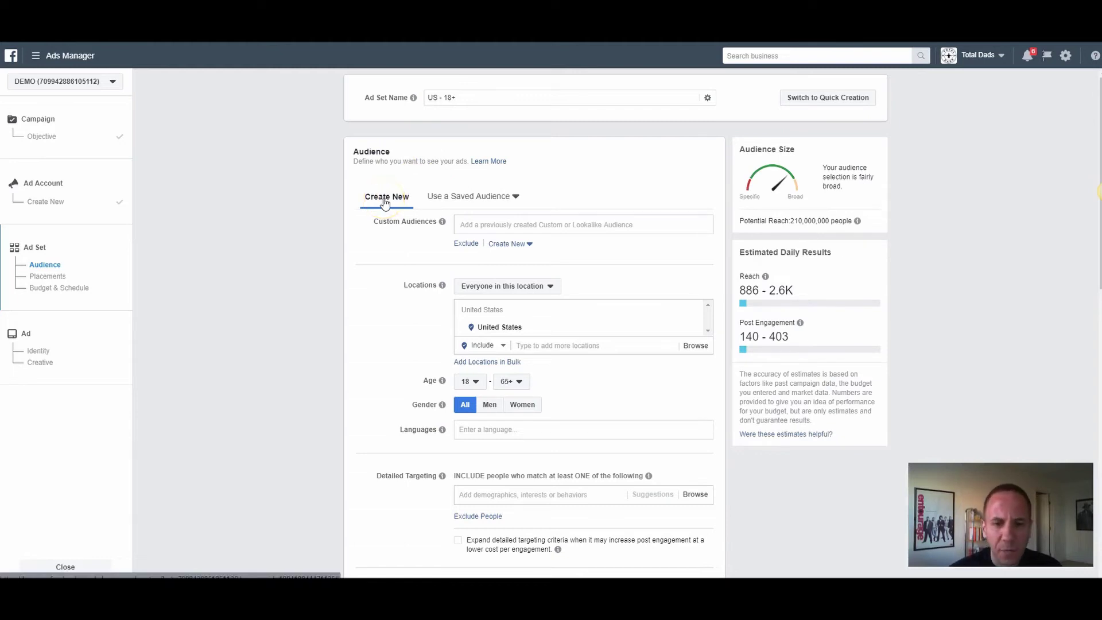
# Step: Target the restaurant's address from Notepad as the location with a 3-mile radius
pyautogui.moveTo(443, 222)
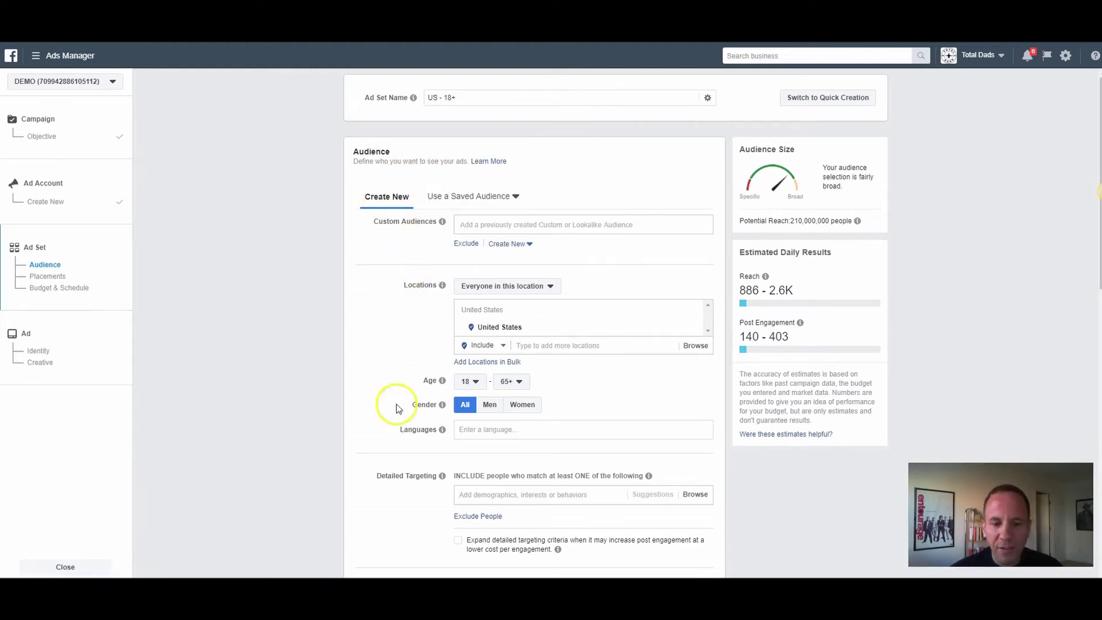
pyautogui.hotkey('alt', 'Tab')
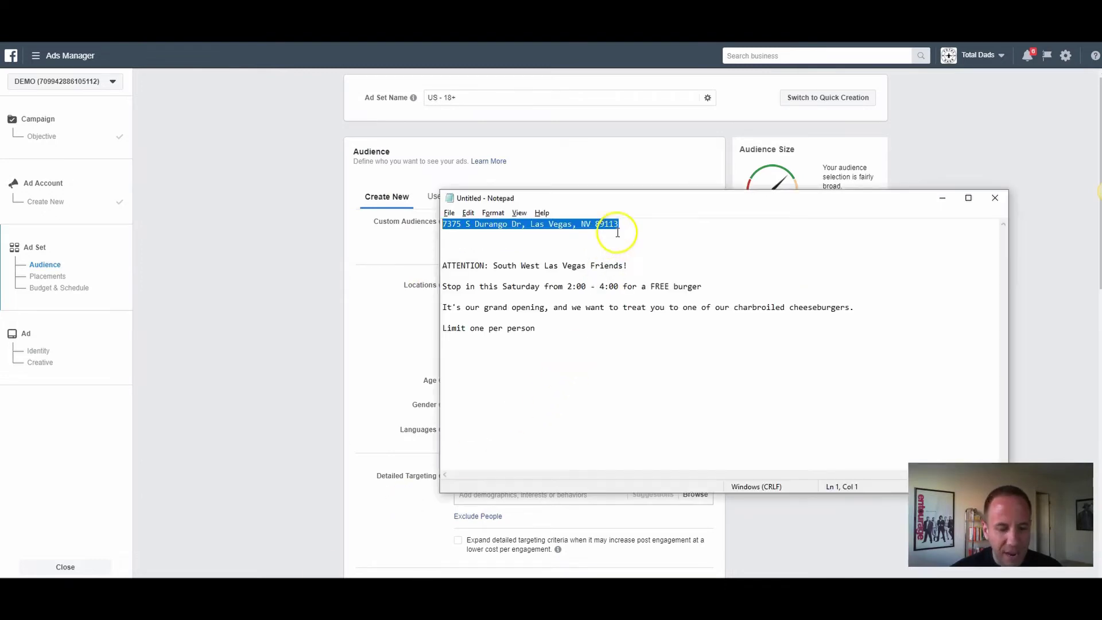
pyautogui.click(283, 268)
pyautogui.click(552, 346)
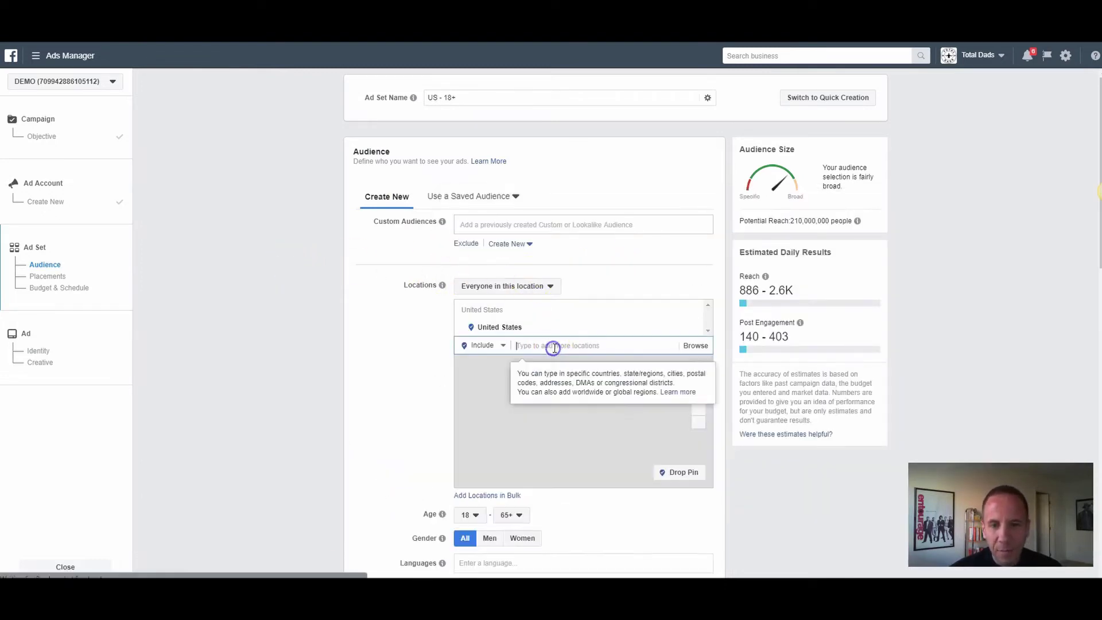
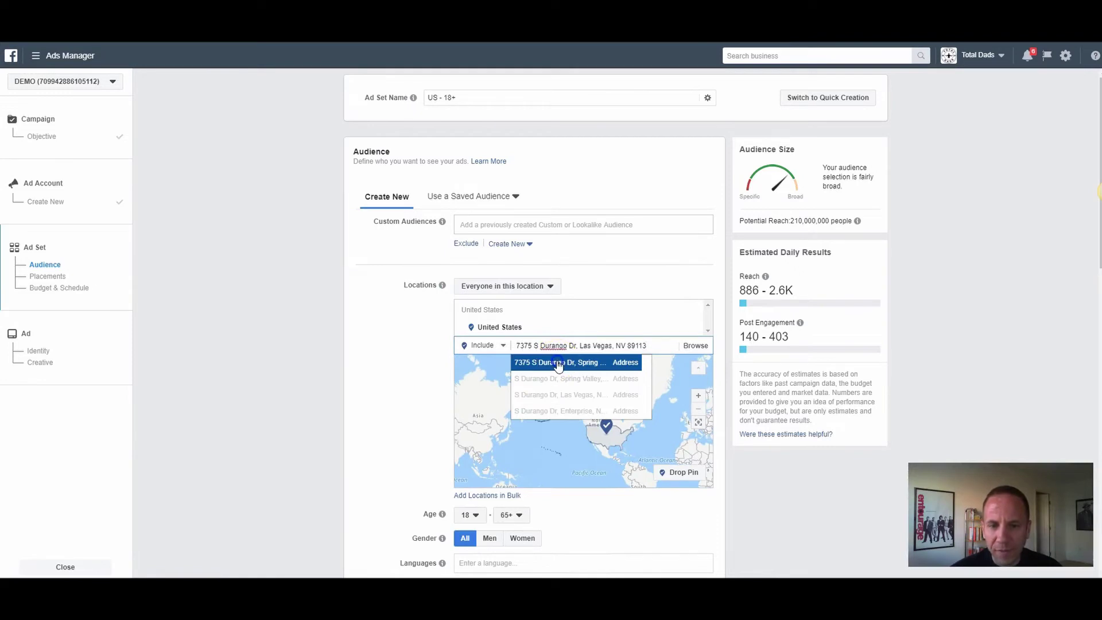
pyautogui.click(558, 364)
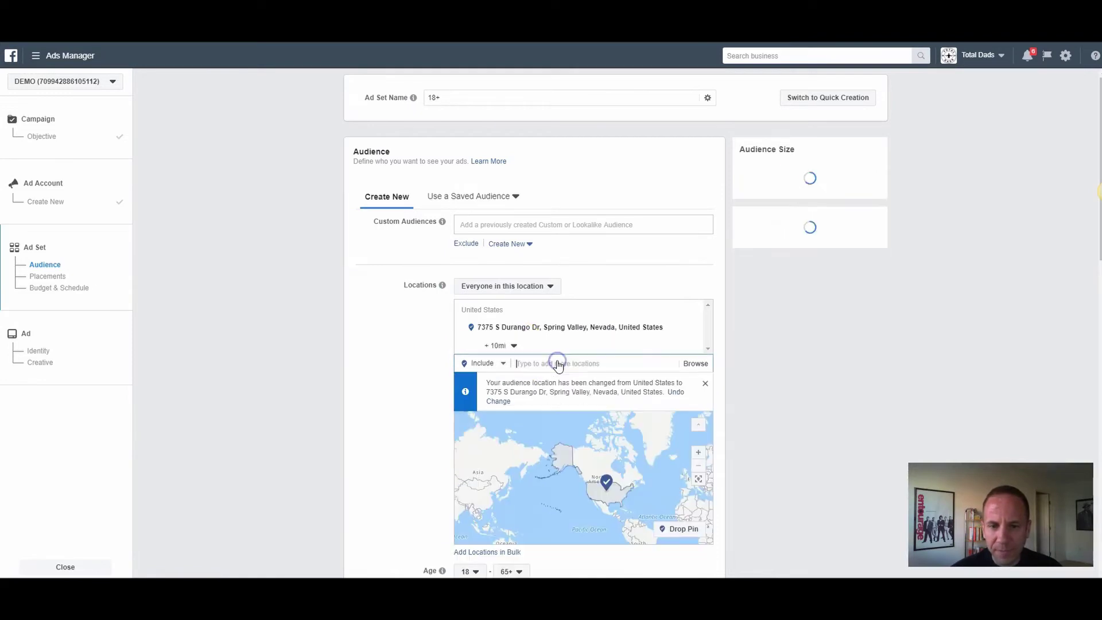
pyautogui.click(512, 345)
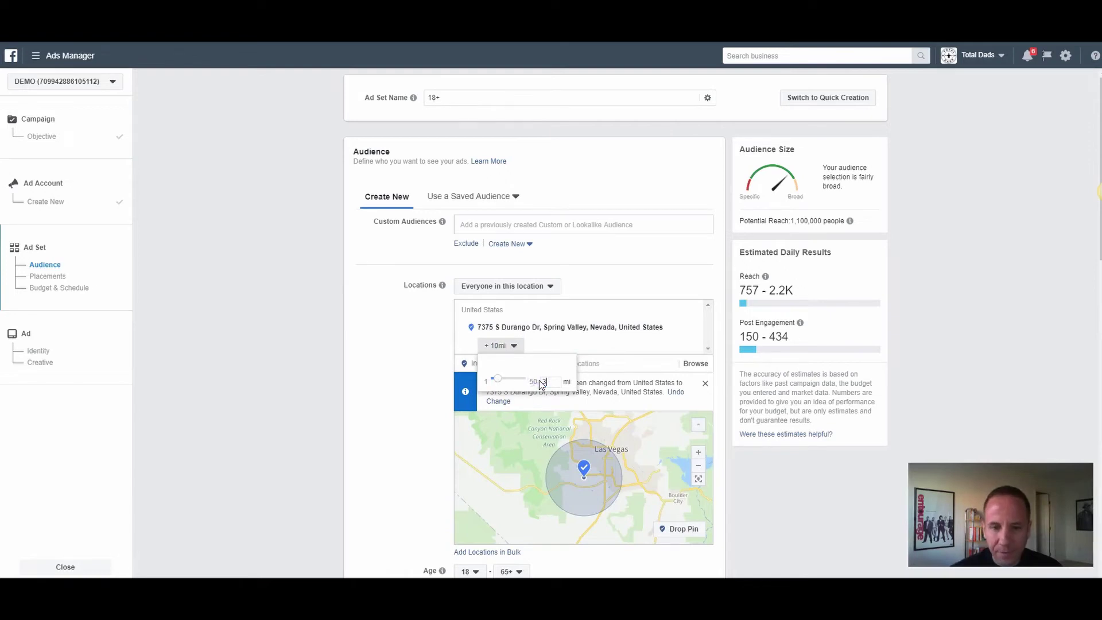
pyautogui.click(438, 361)
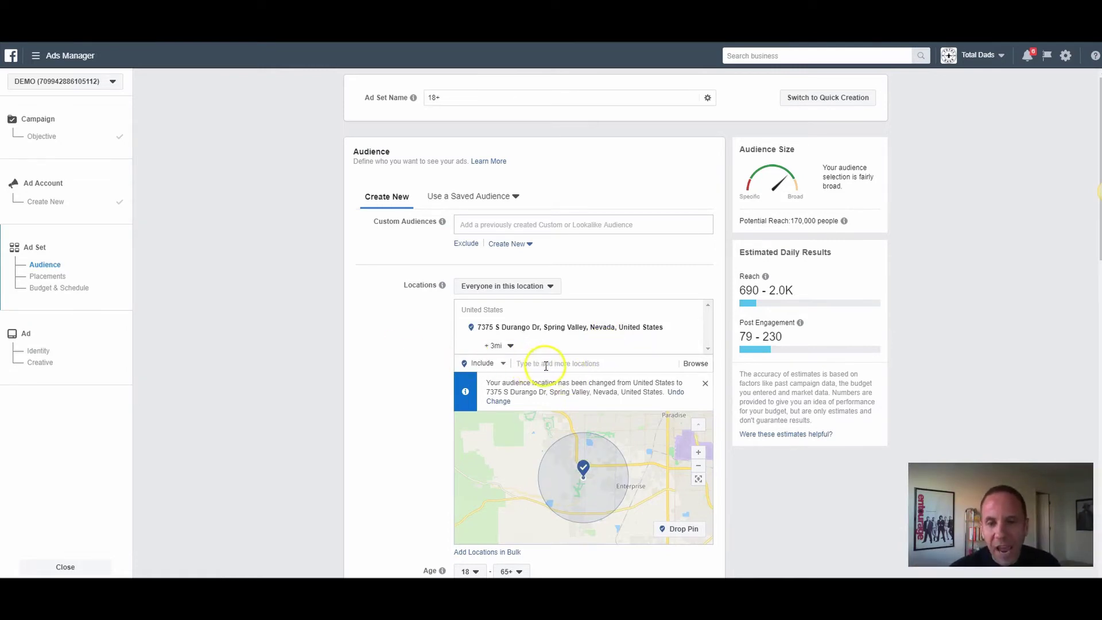
pyautogui.scroll(-1, 376, 366)
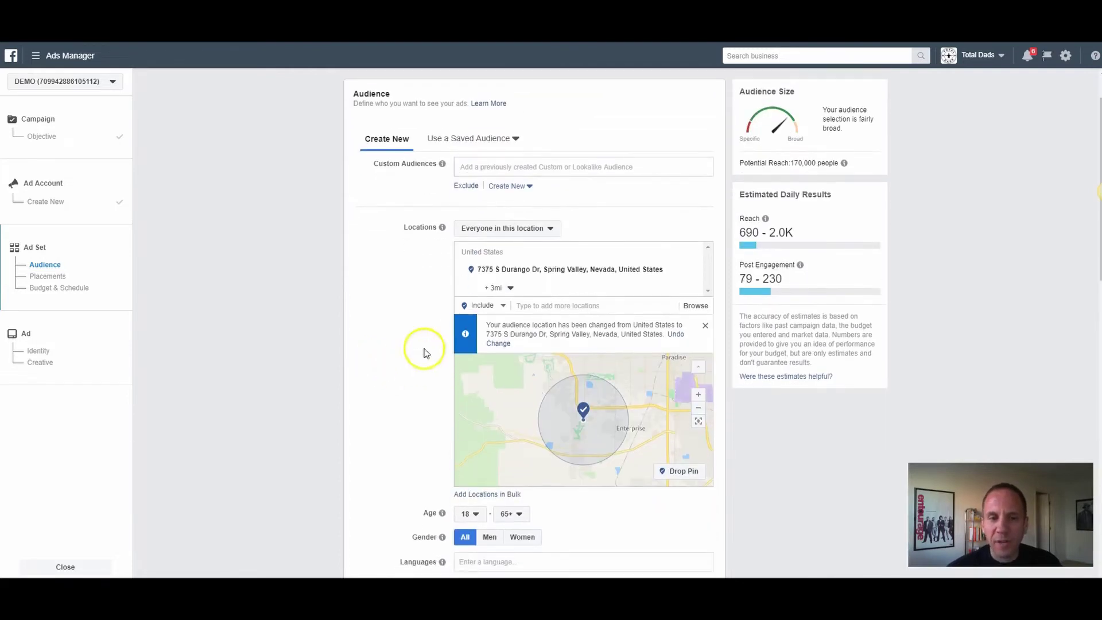
pyautogui.scroll(-3, 404, 283)
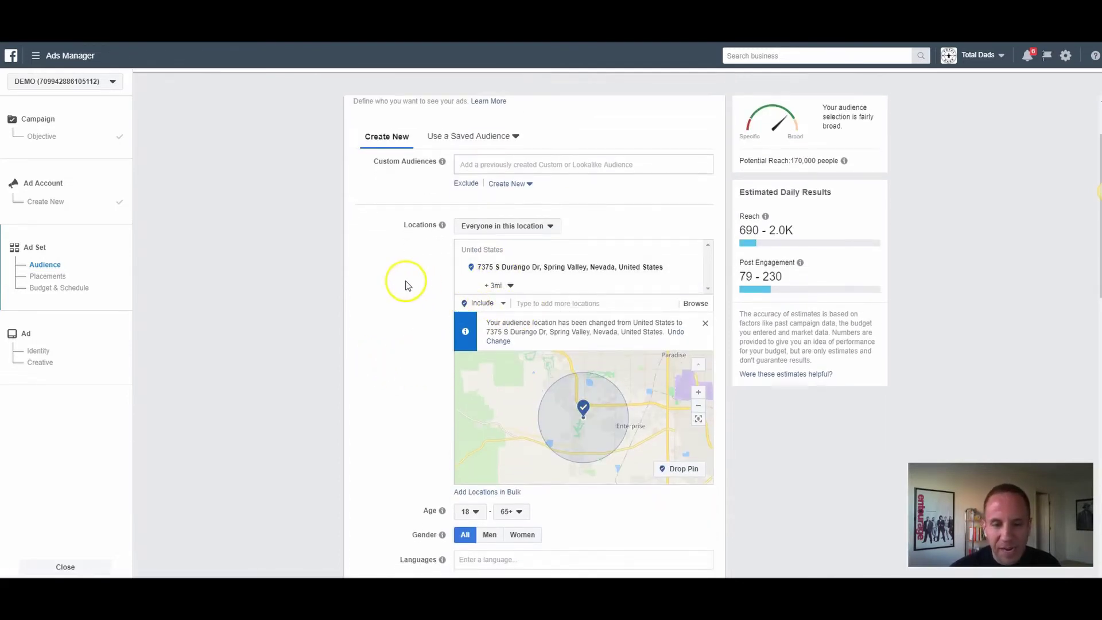
# Step: Set the audience minimum age to 21 and maximum age to 54
pyautogui.click(466, 339)
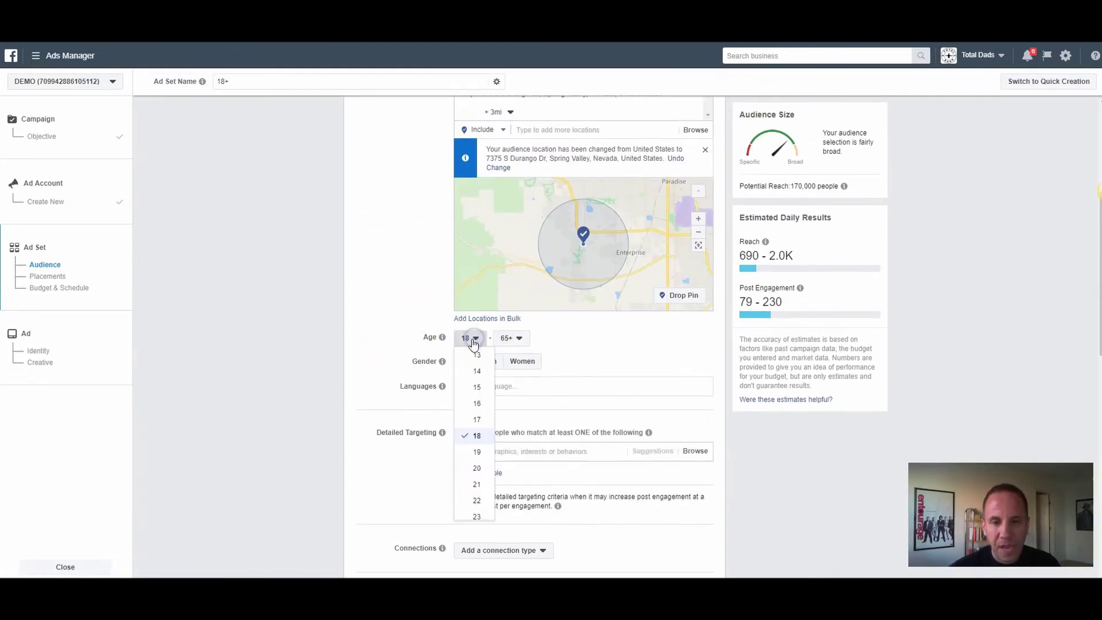
pyautogui.click(476, 484)
pyautogui.click(511, 339)
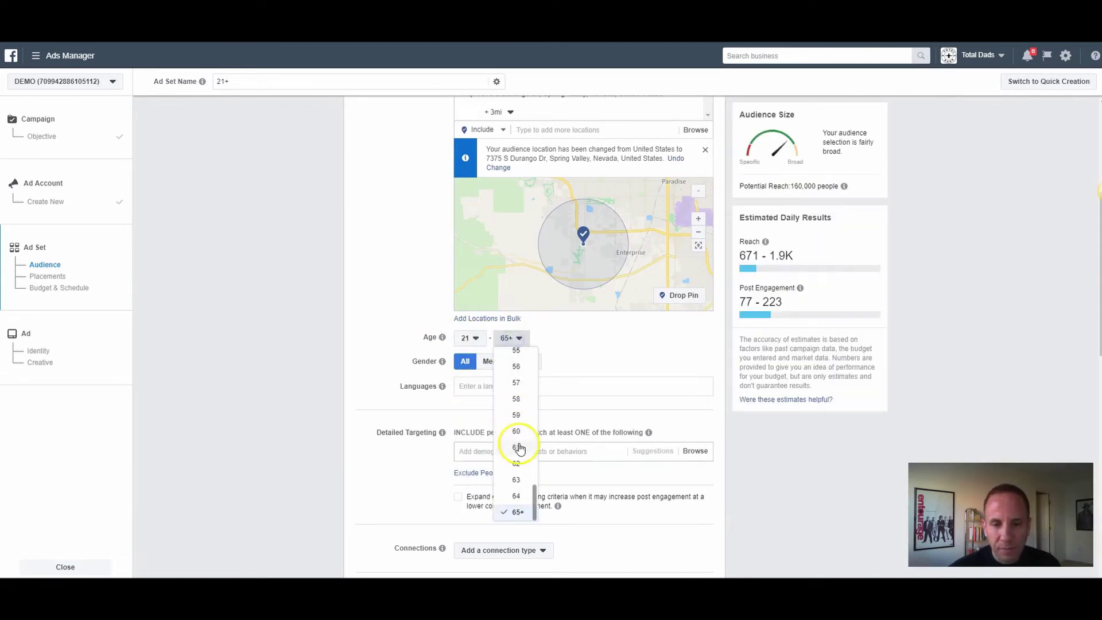
pyautogui.scroll(2, 515, 386)
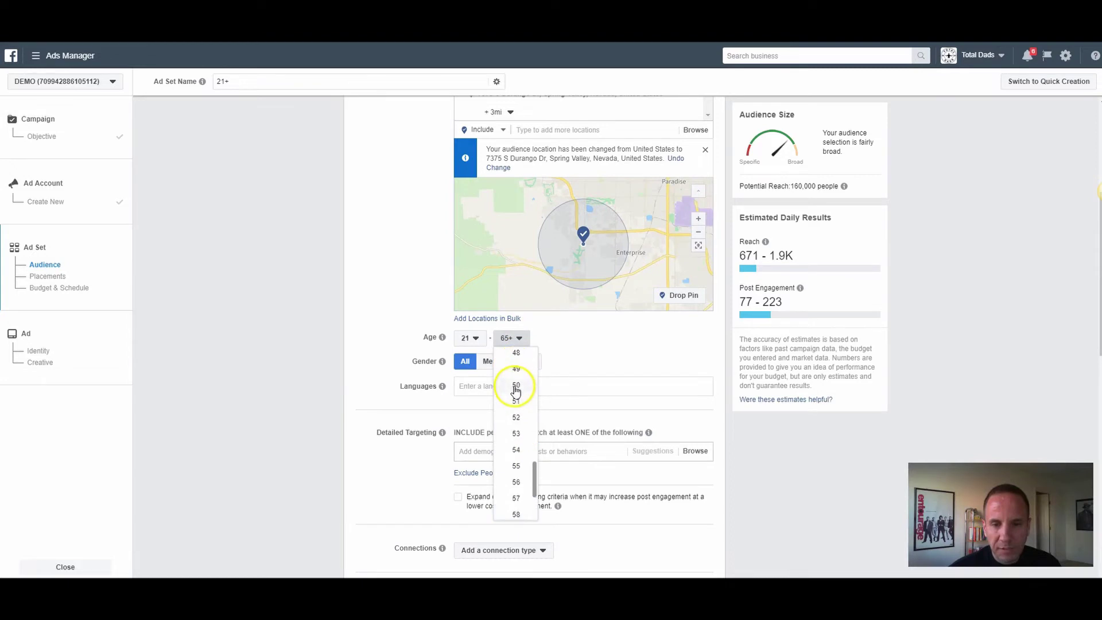
pyautogui.click(519, 449)
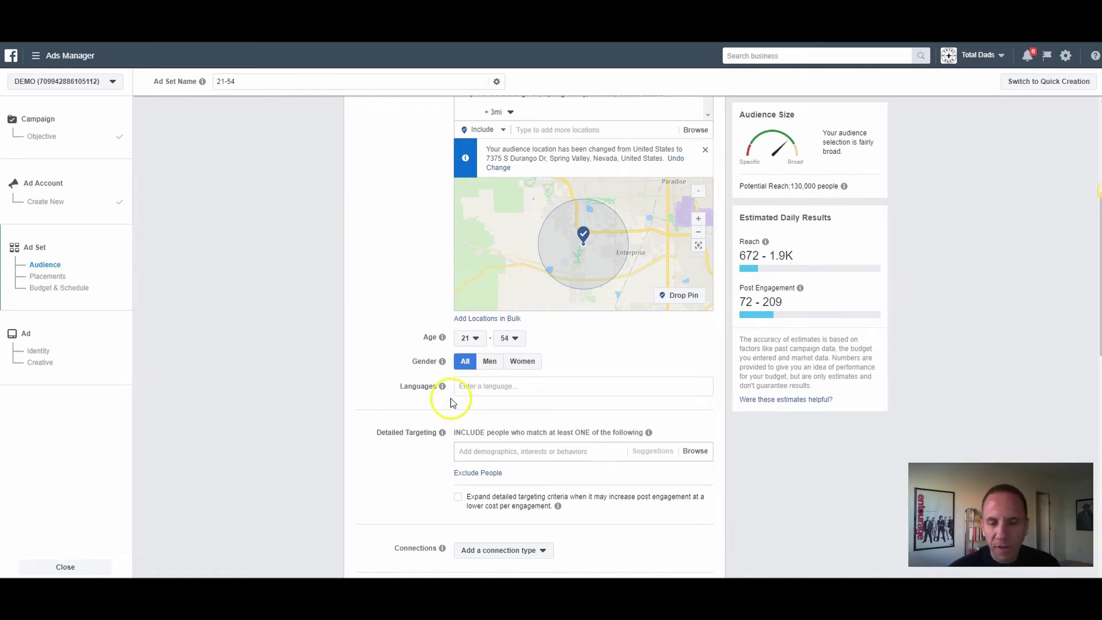
pyautogui.moveTo(425, 377)
pyautogui.scroll(-2, 426, 377)
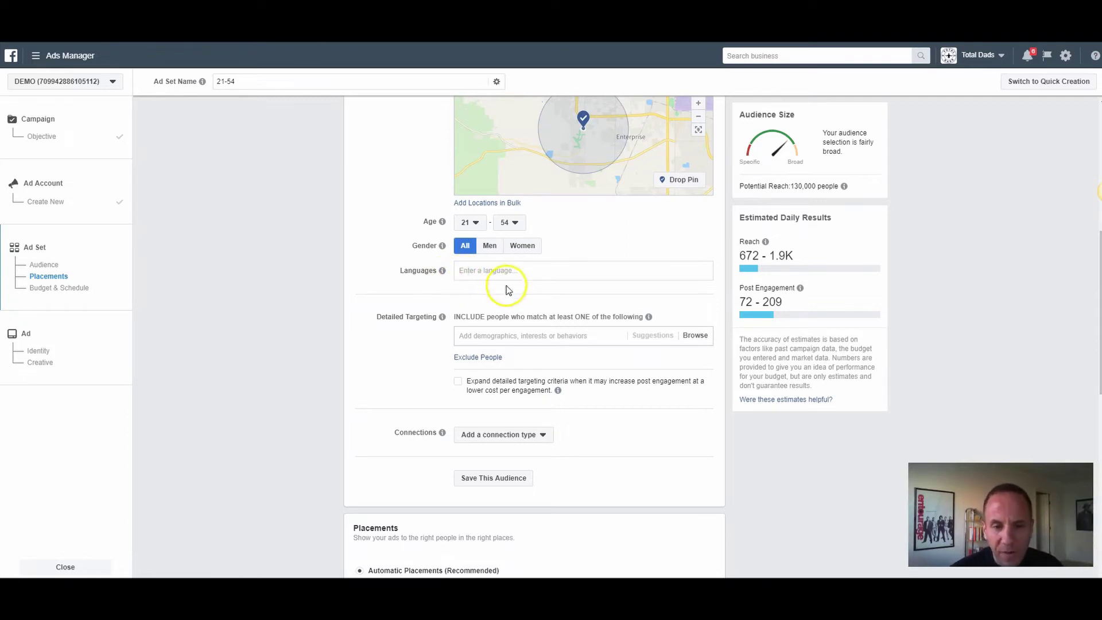
# Step: Search 'ch' in Detailed Targeting and add the Cheeseburger interest
pyautogui.click(478, 337)
pyautogui.write('cheeseburgers')
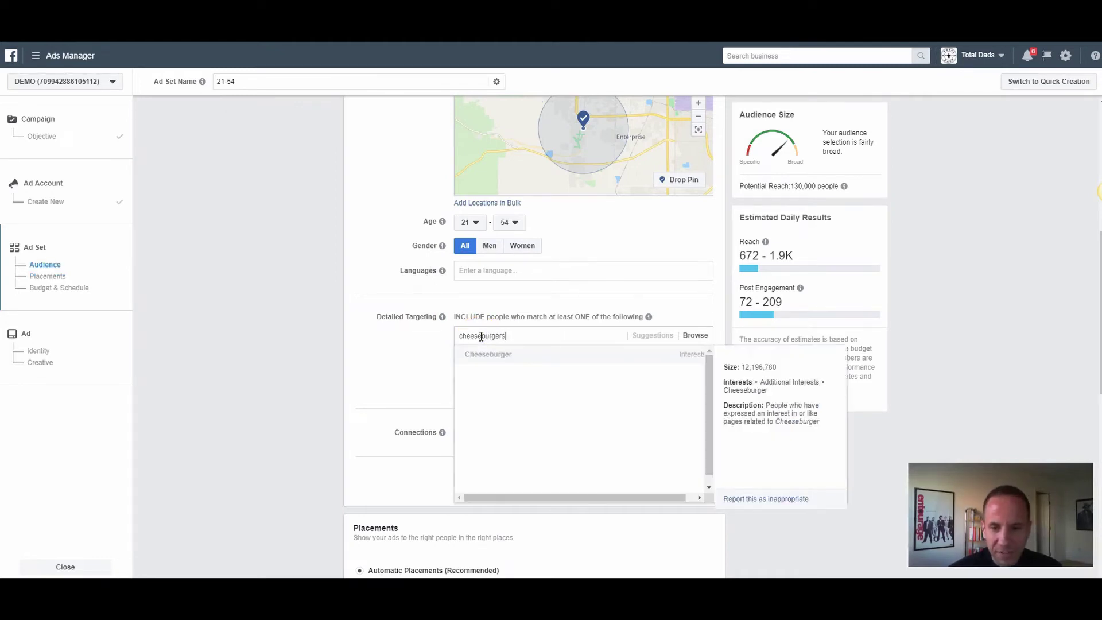
pyautogui.click(499, 357)
pyautogui.click(383, 373)
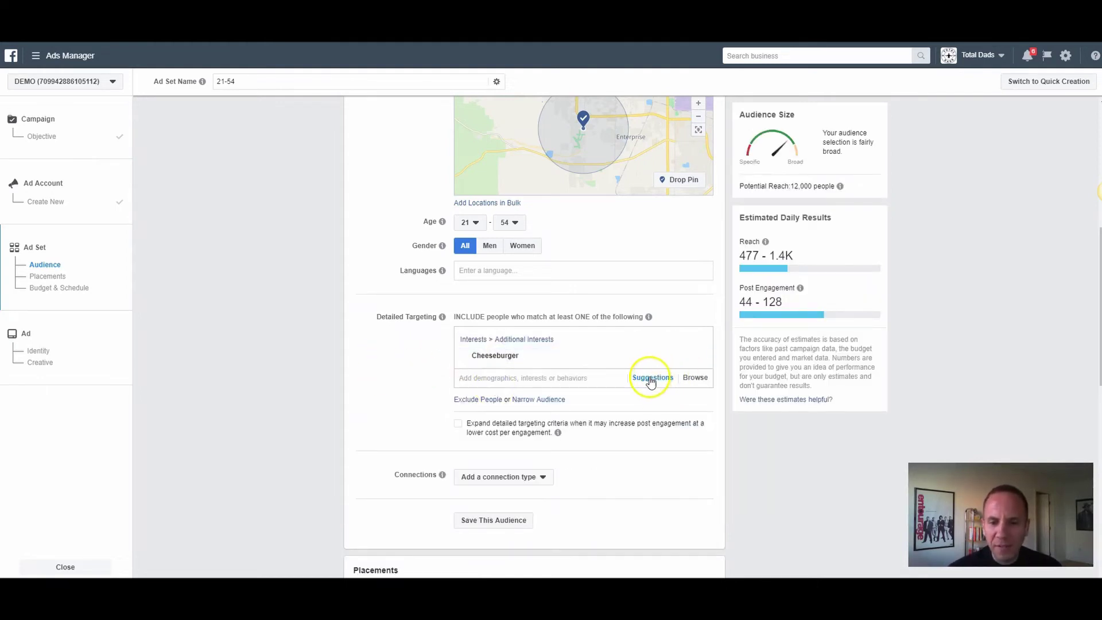
# Step: Show related interest suggestions, then switch to browsing the targeting categories
pyautogui.click(650, 379)
pyautogui.scroll(-1, 634, 297)
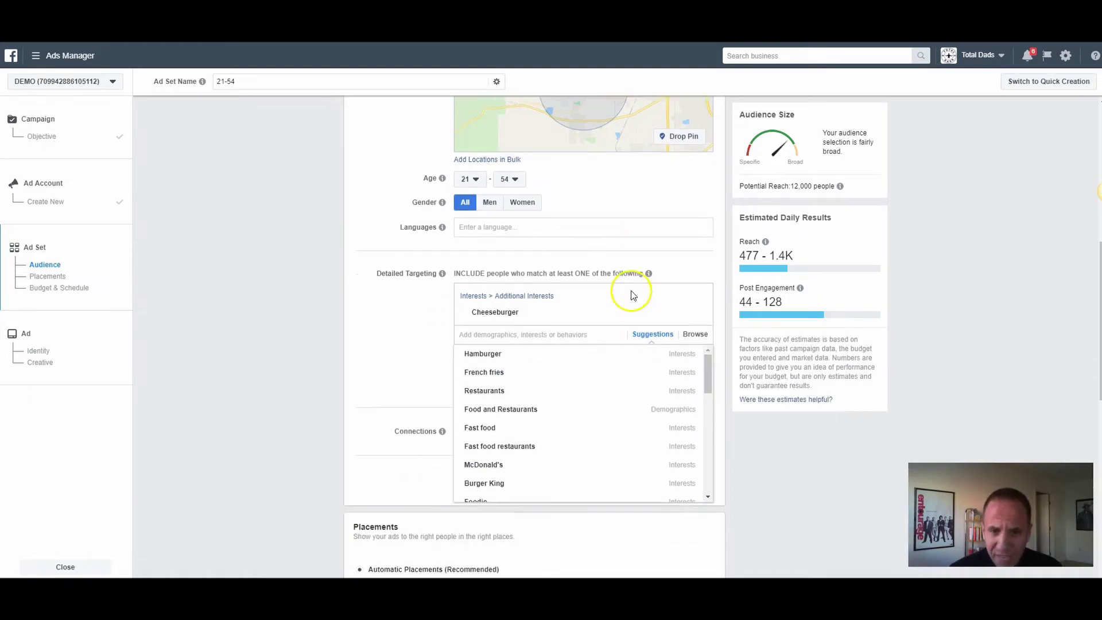
pyautogui.scroll(-1, 633, 296)
pyautogui.moveTo(493, 297)
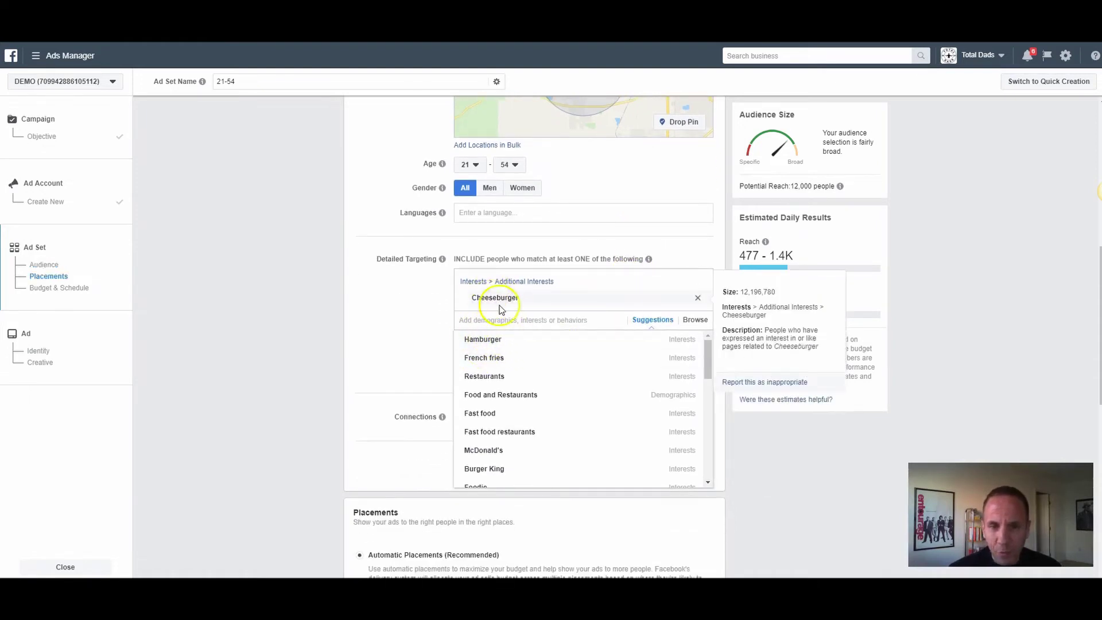
pyautogui.click(686, 323)
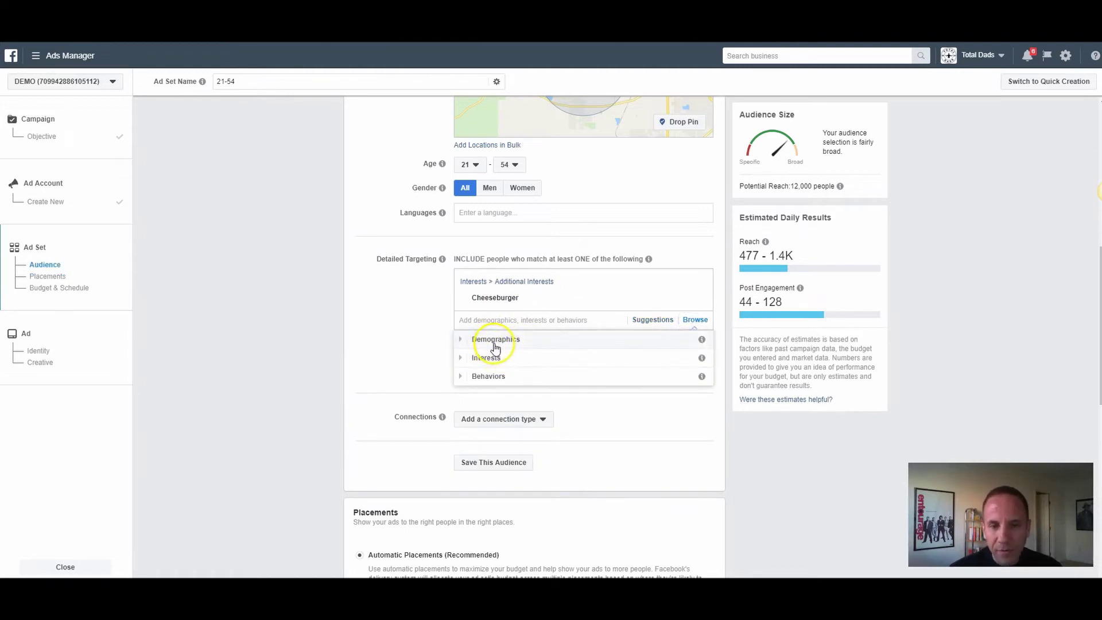
pyautogui.click(461, 340)
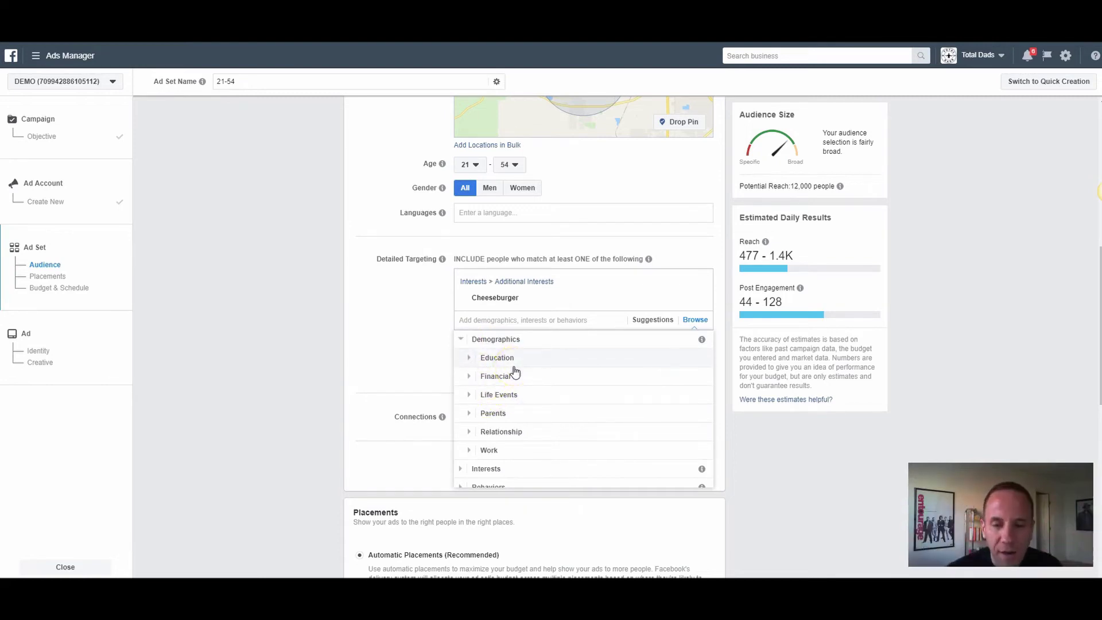
pyautogui.click(466, 360)
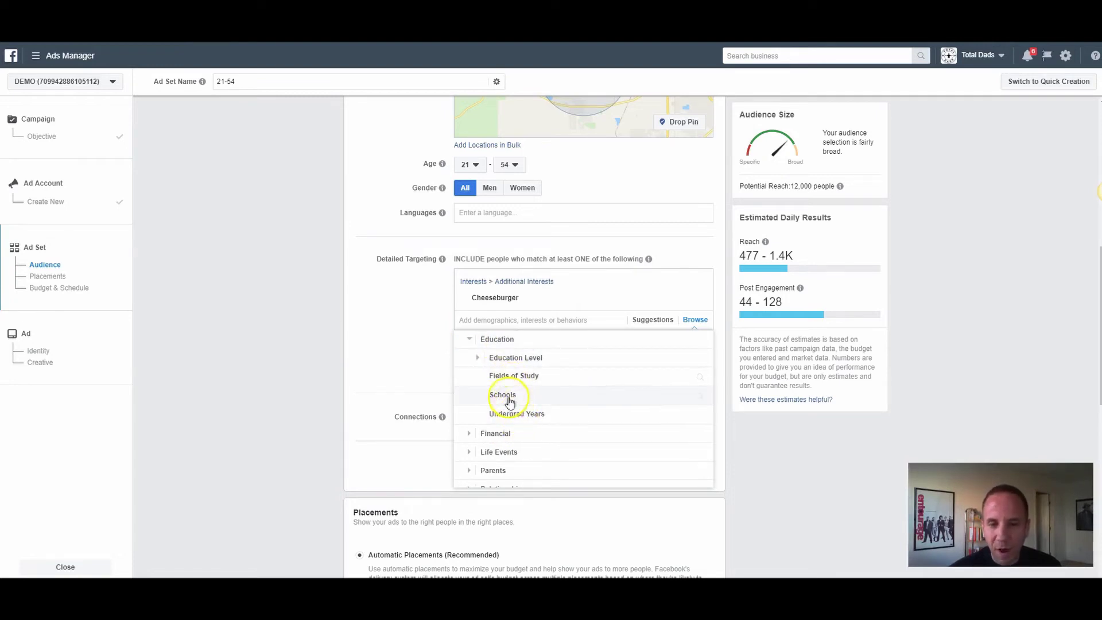
pyautogui.click(480, 359)
pyautogui.moveTo(513, 377)
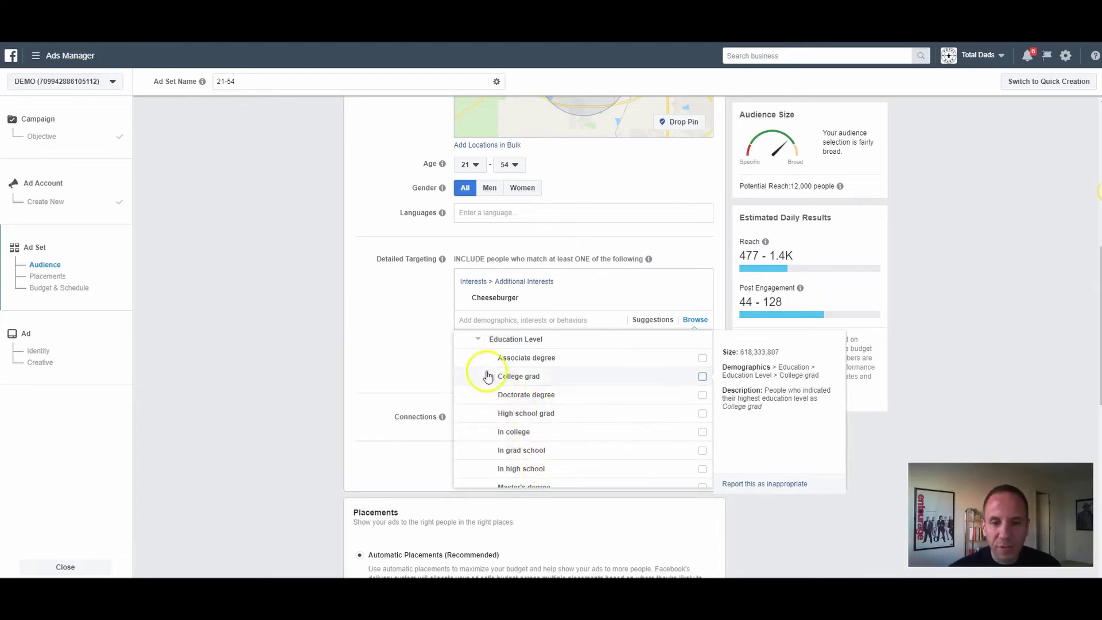
pyautogui.click(481, 342)
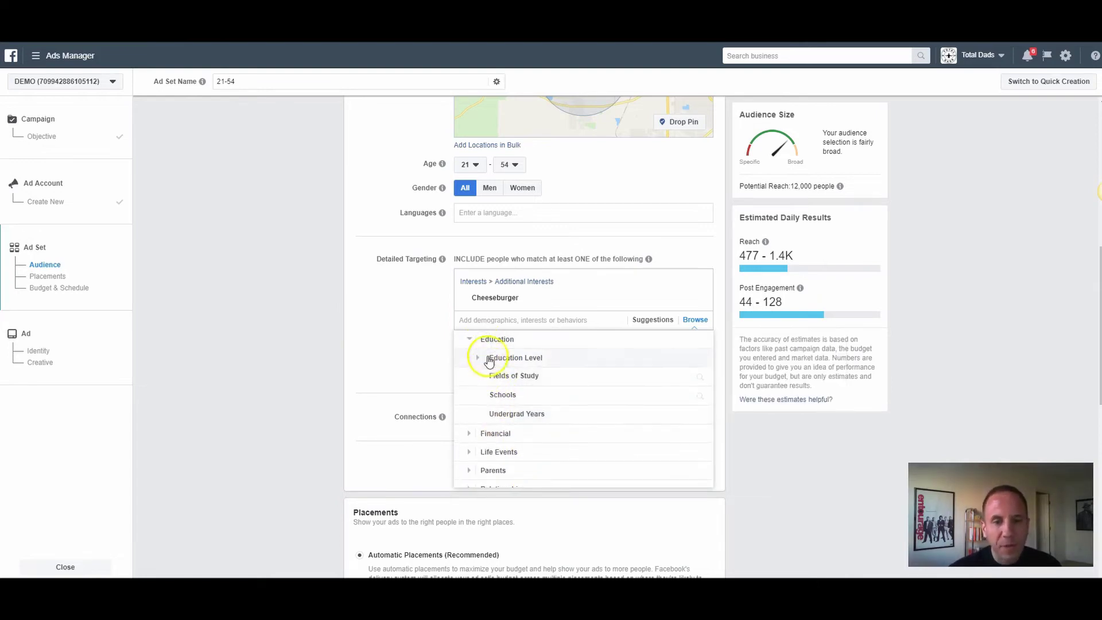
pyautogui.click(469, 340)
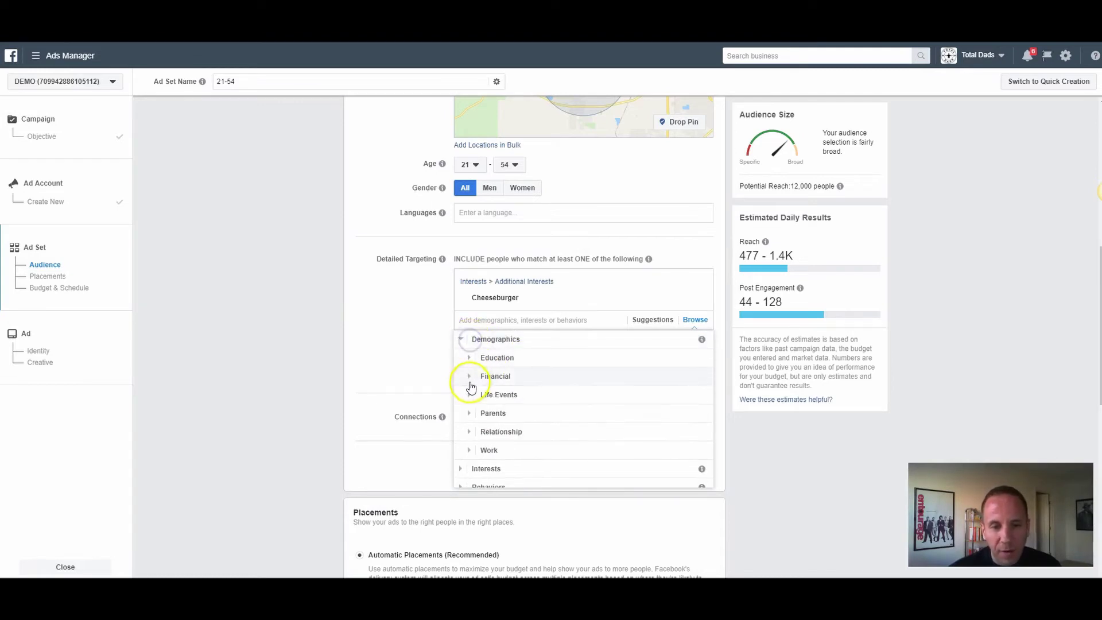
pyautogui.click(469, 379)
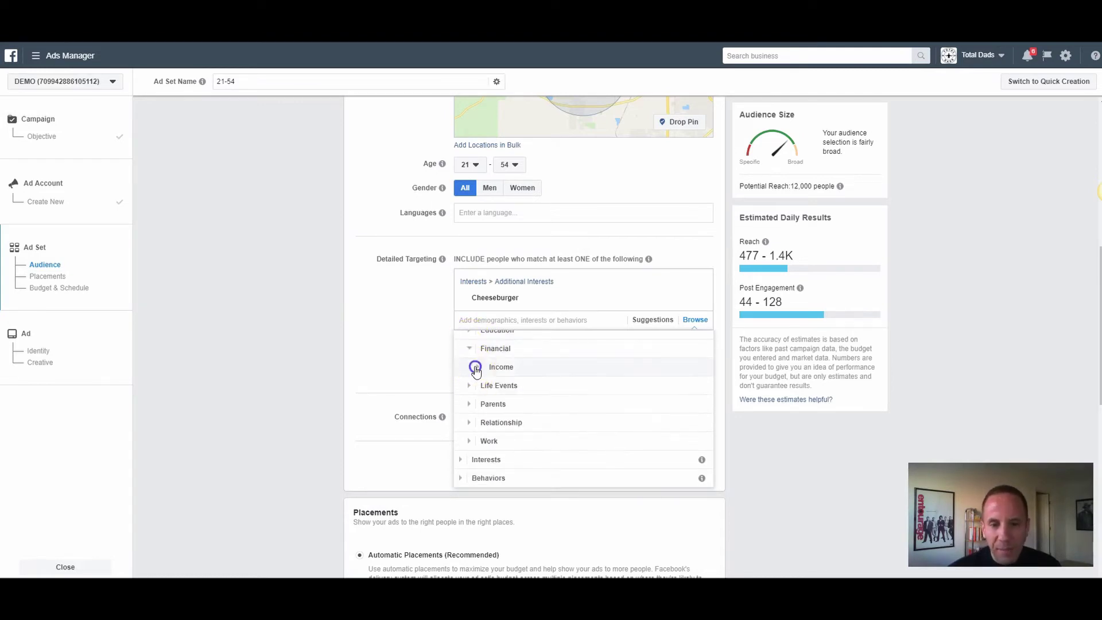
pyautogui.click(475, 367)
pyautogui.moveTo(559, 415)
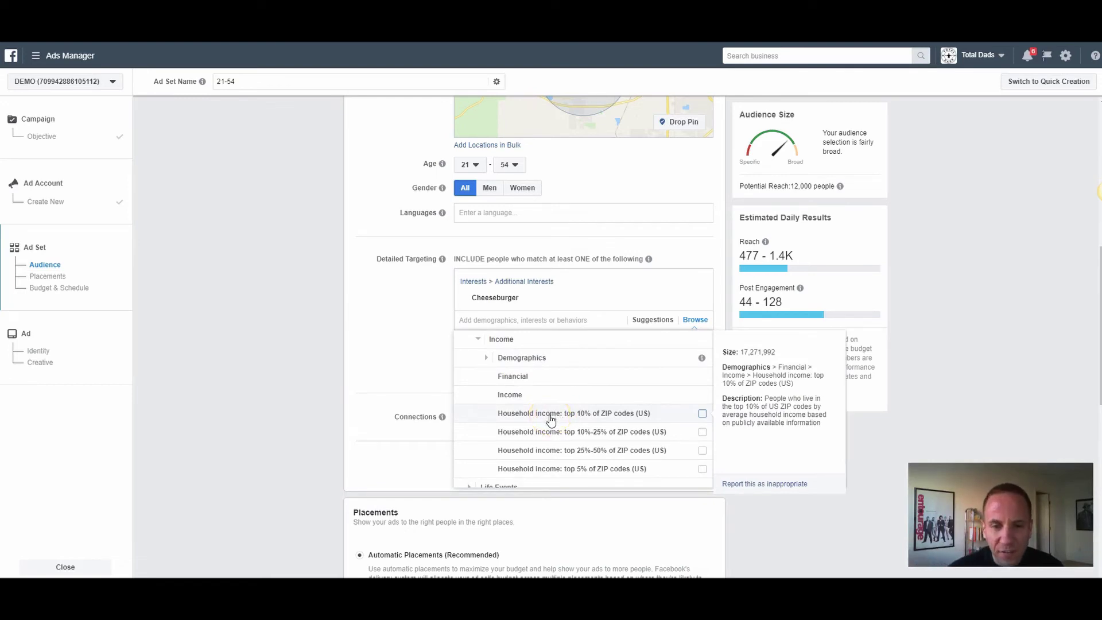
pyautogui.click(487, 361)
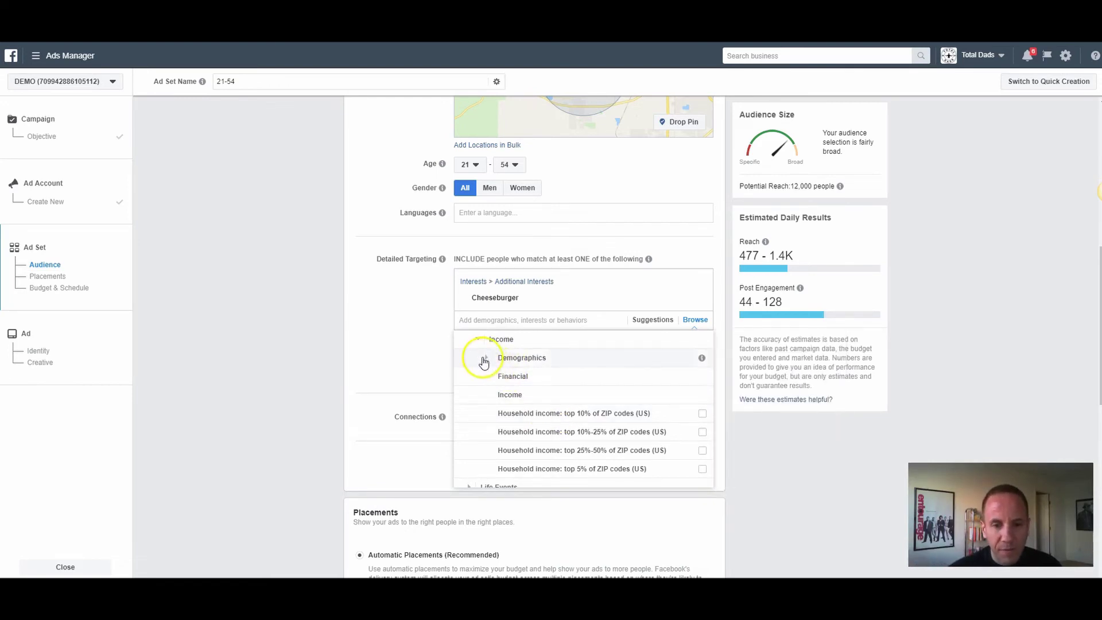
pyautogui.click(478, 340)
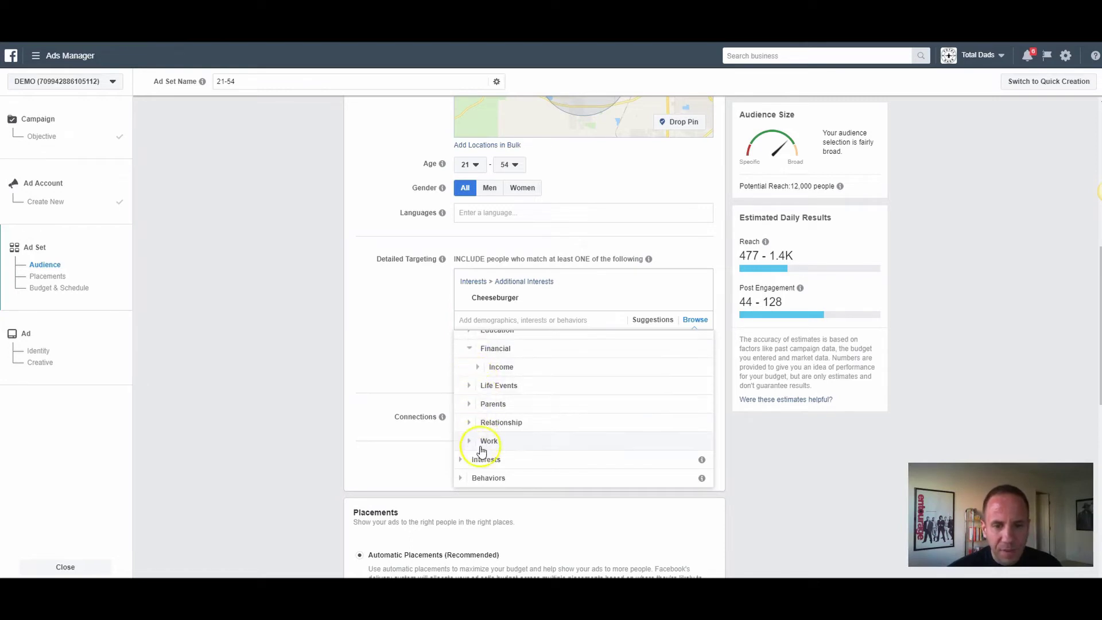
pyautogui.click(469, 386)
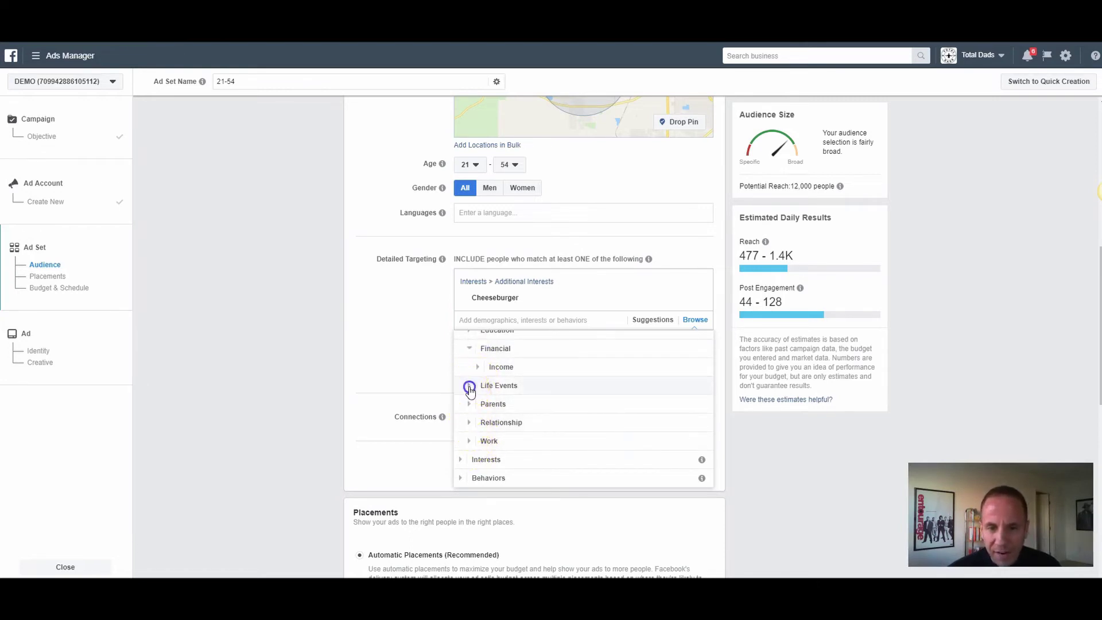
pyautogui.click(477, 413)
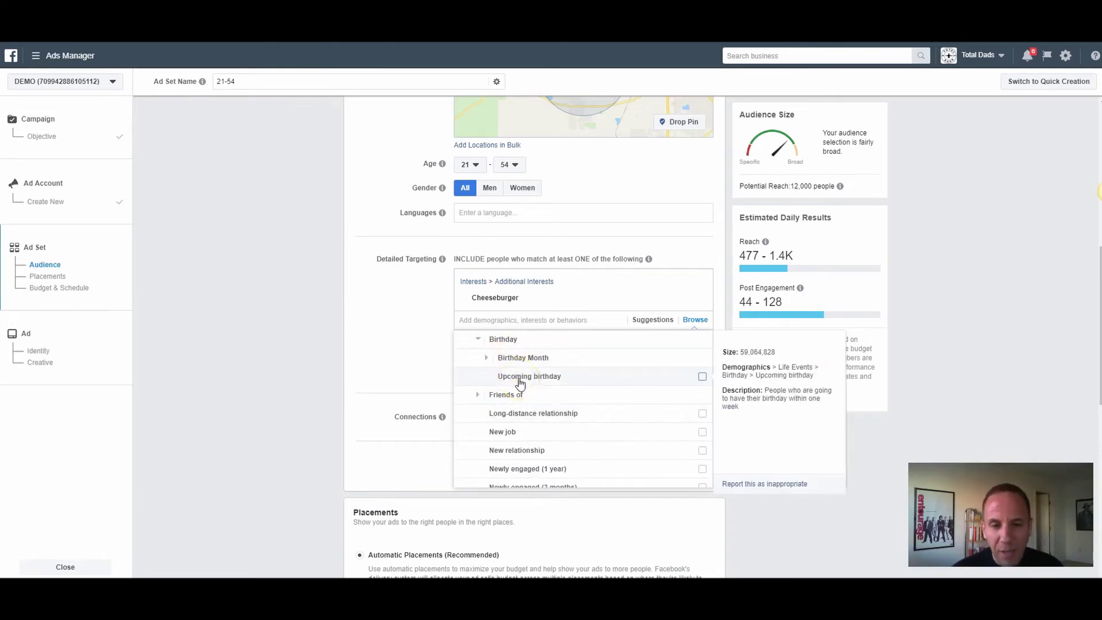
pyautogui.click(533, 386)
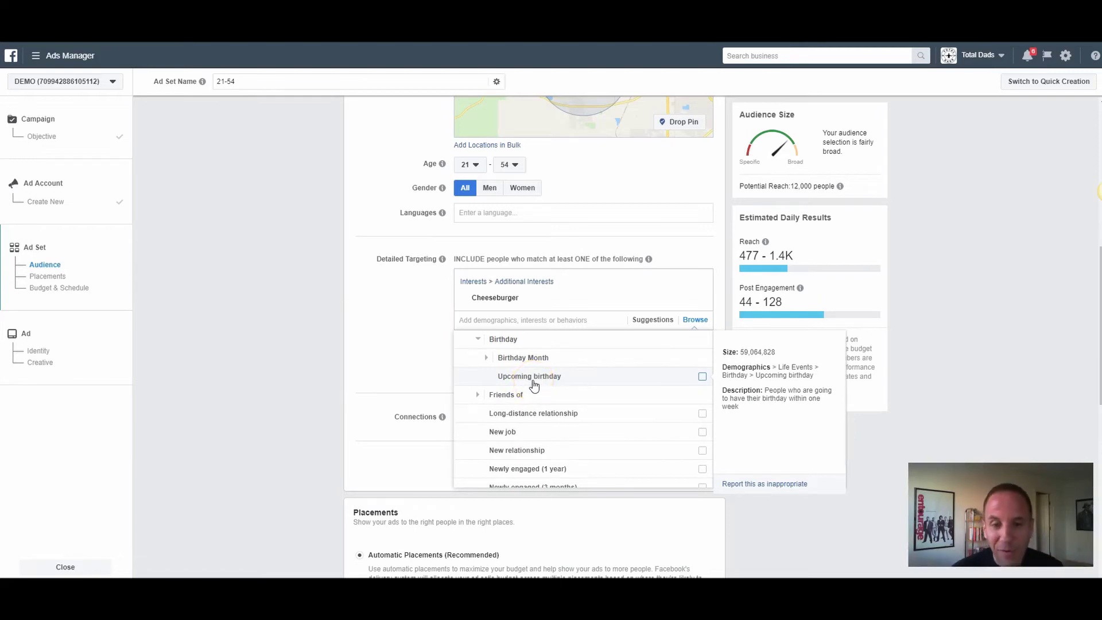
pyautogui.click(528, 389)
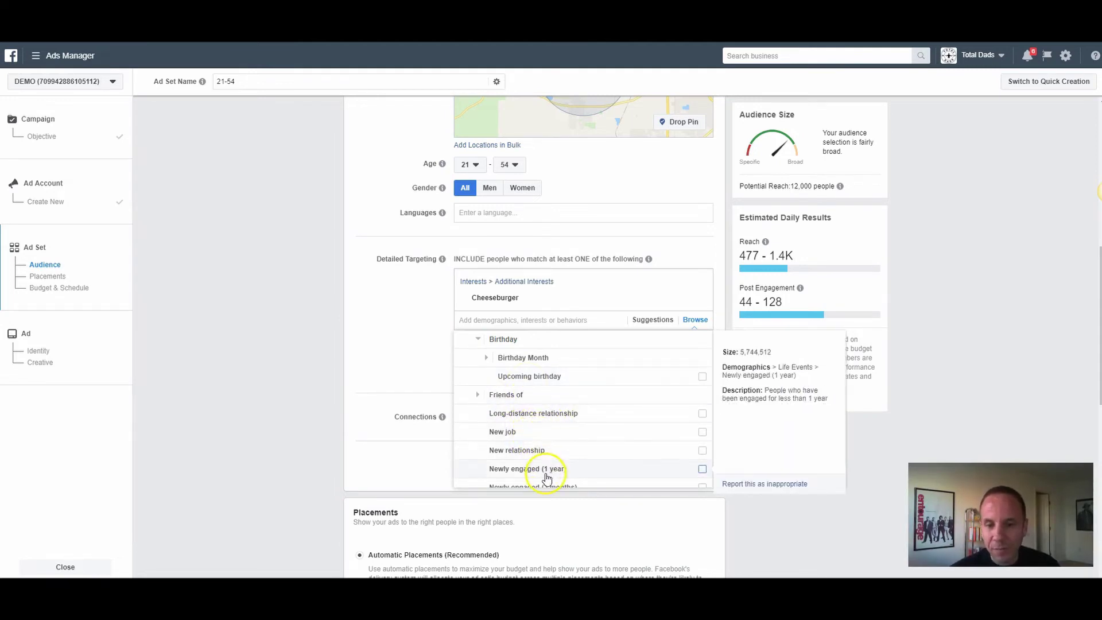
pyautogui.scroll(1, 477, 370)
pyautogui.click(478, 396)
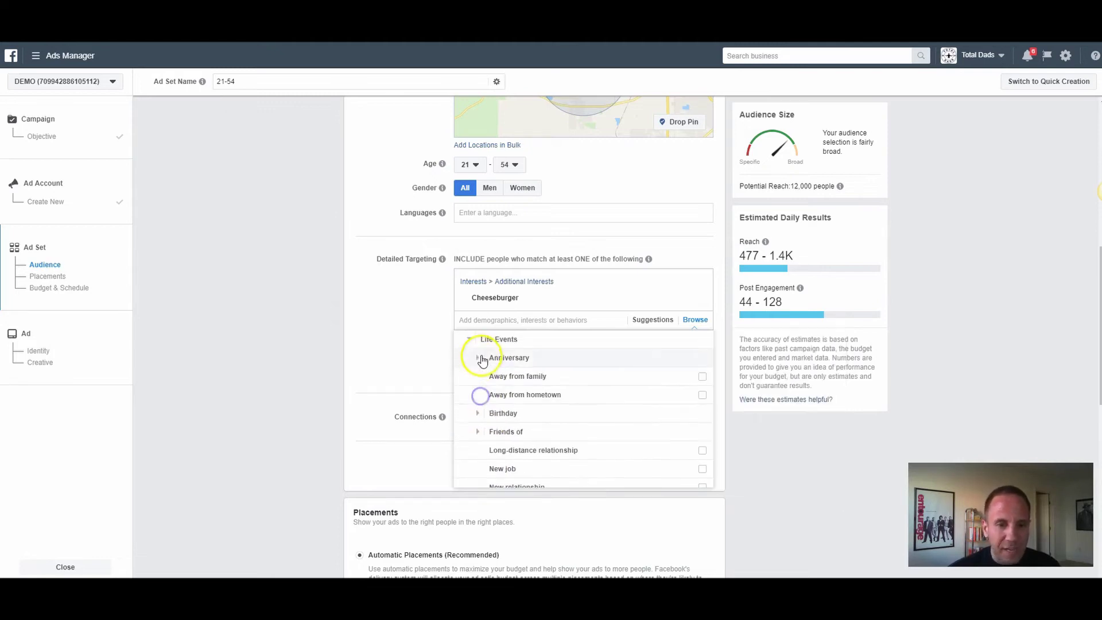
pyautogui.click(477, 358)
pyautogui.click(478, 339)
pyautogui.scroll(2, 476, 367)
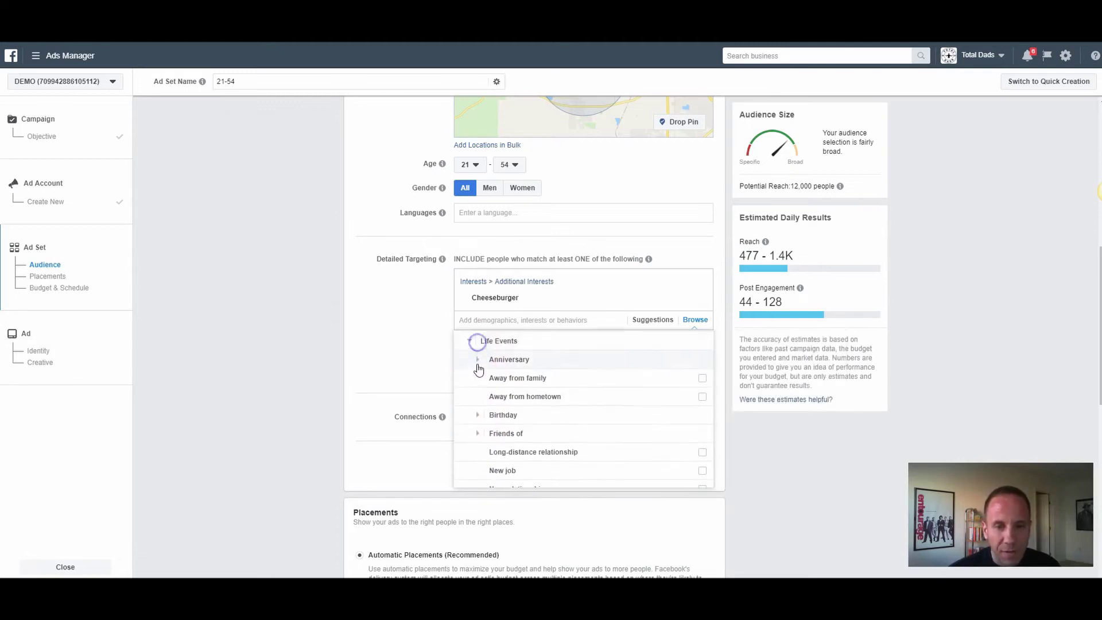
pyautogui.click(470, 396)
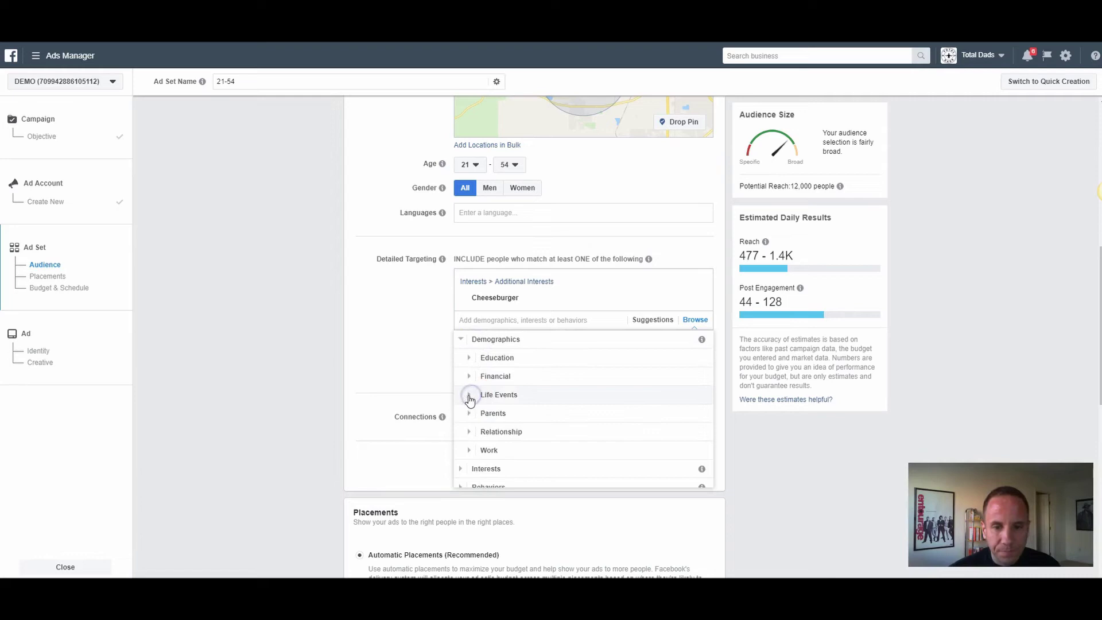
pyautogui.click(462, 342)
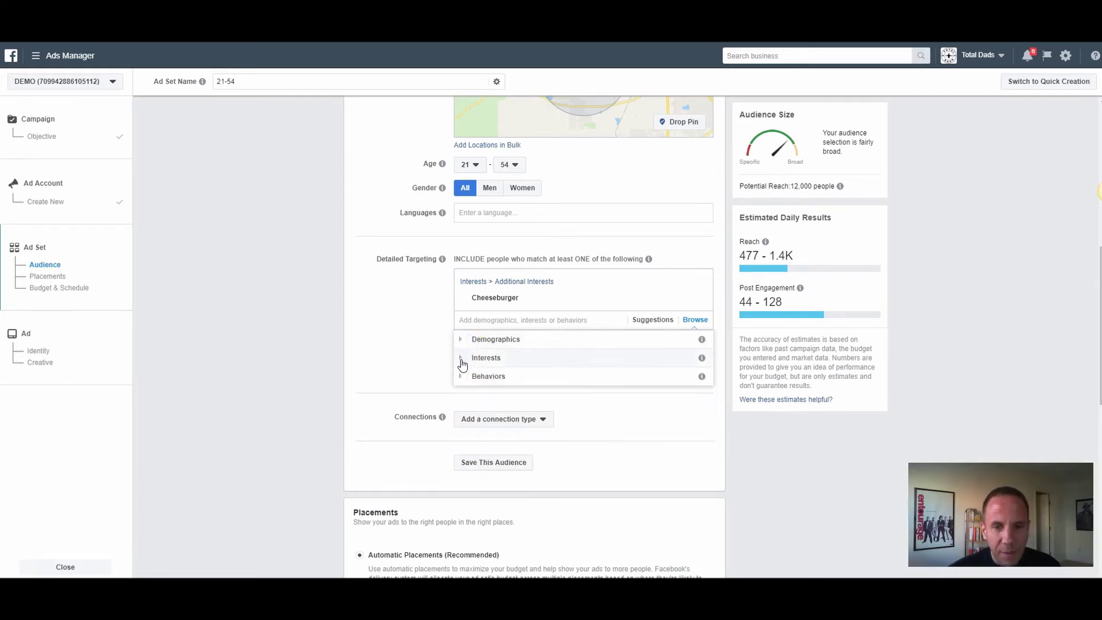
# Step: Browse the Interests and Behaviors categories down to Purchase behavior, then collapse and close the list
pyautogui.click(462, 358)
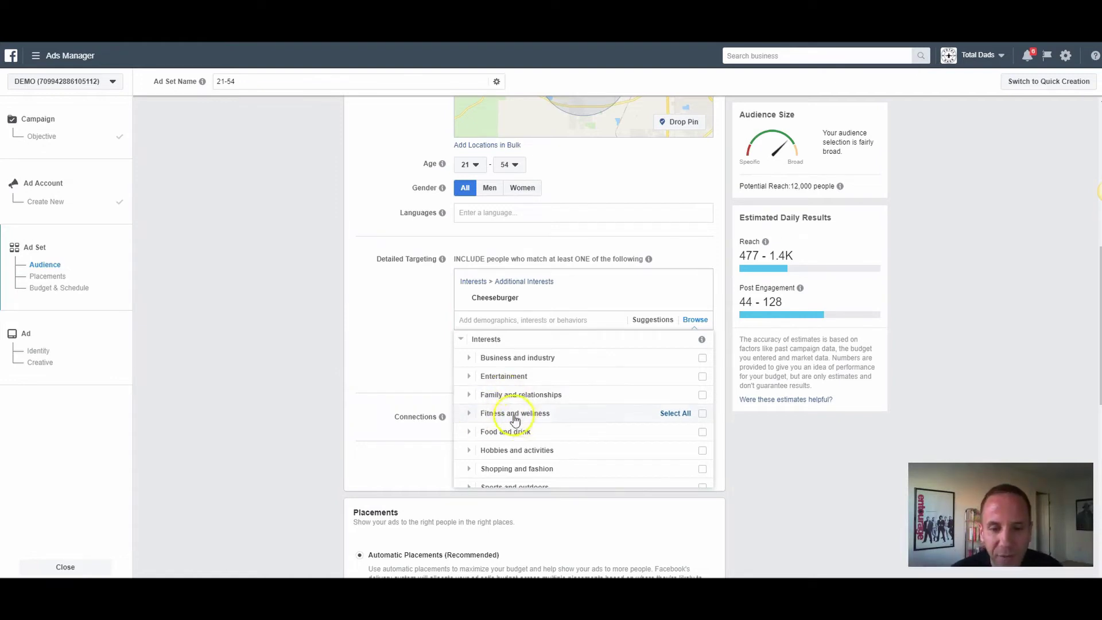
pyautogui.click(461, 346)
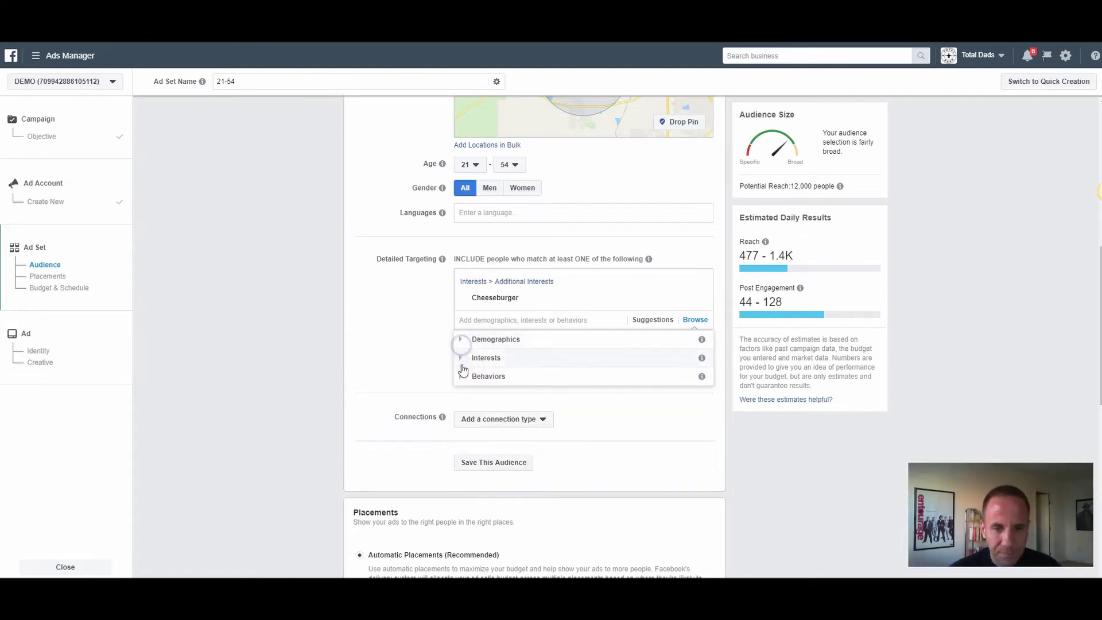
pyautogui.click(461, 374)
pyautogui.click(480, 362)
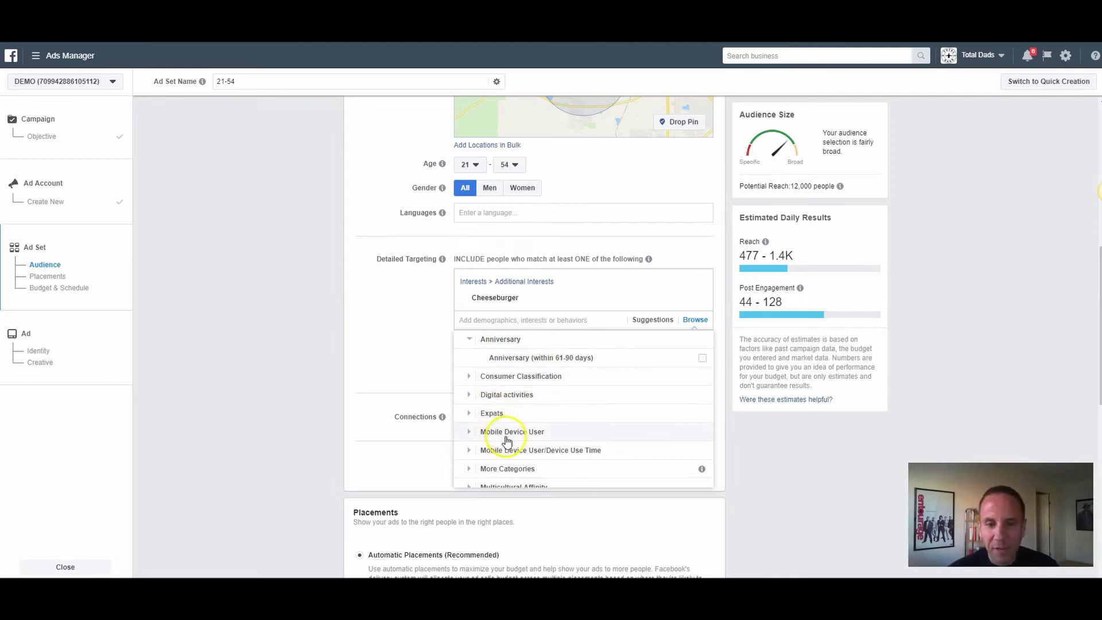
pyautogui.scroll(-3, 536, 422)
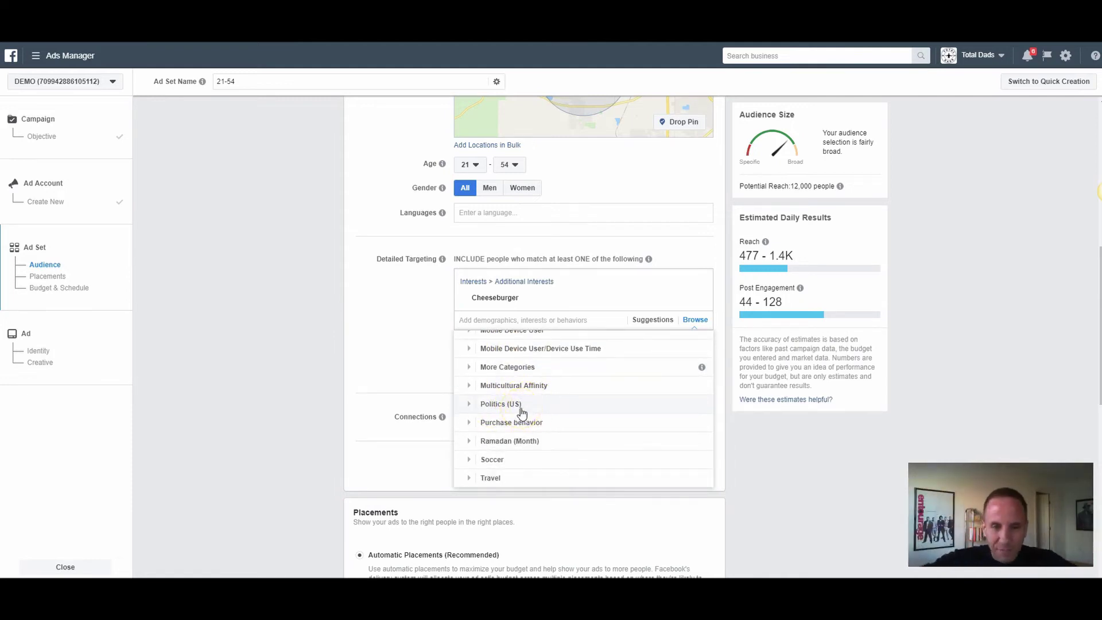
pyautogui.click(541, 410)
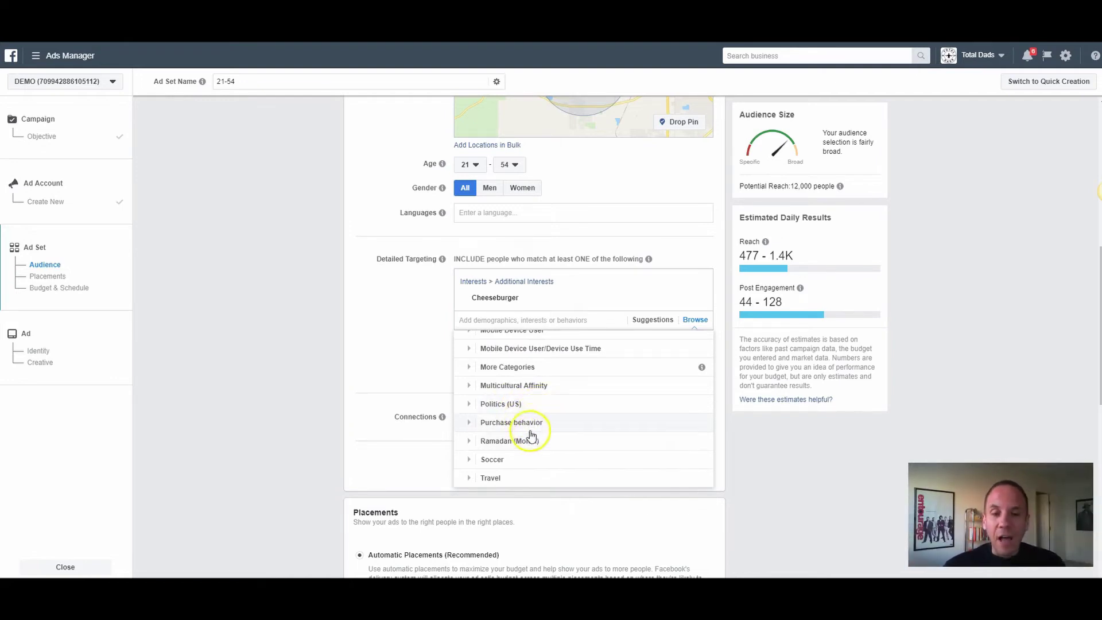
pyautogui.click(476, 426)
pyautogui.moveTo(505, 425)
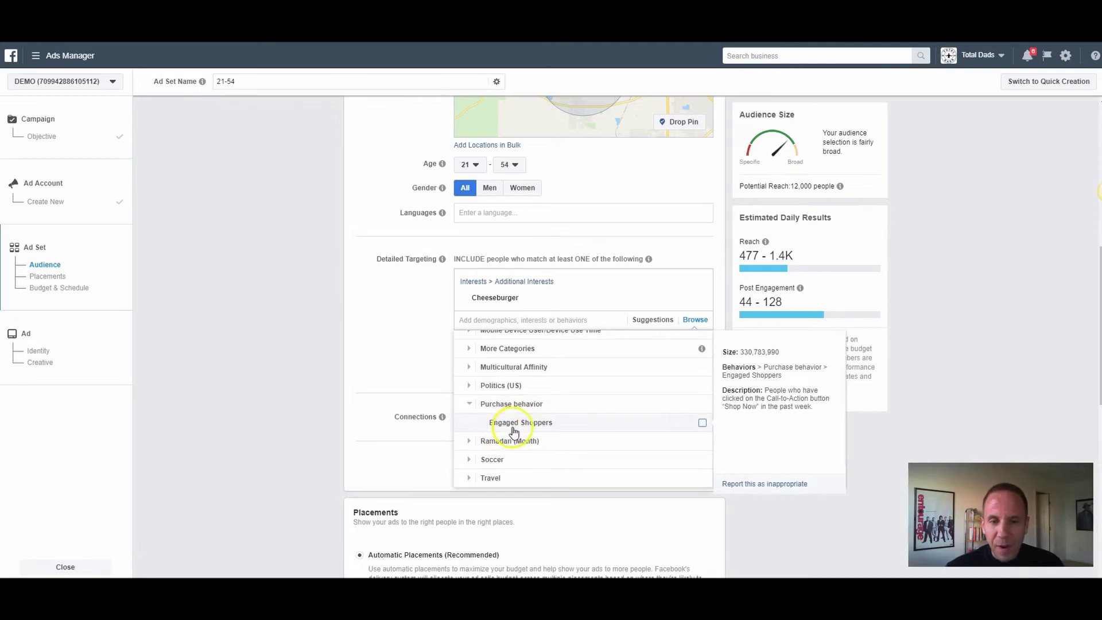
pyautogui.scroll(3, 467, 402)
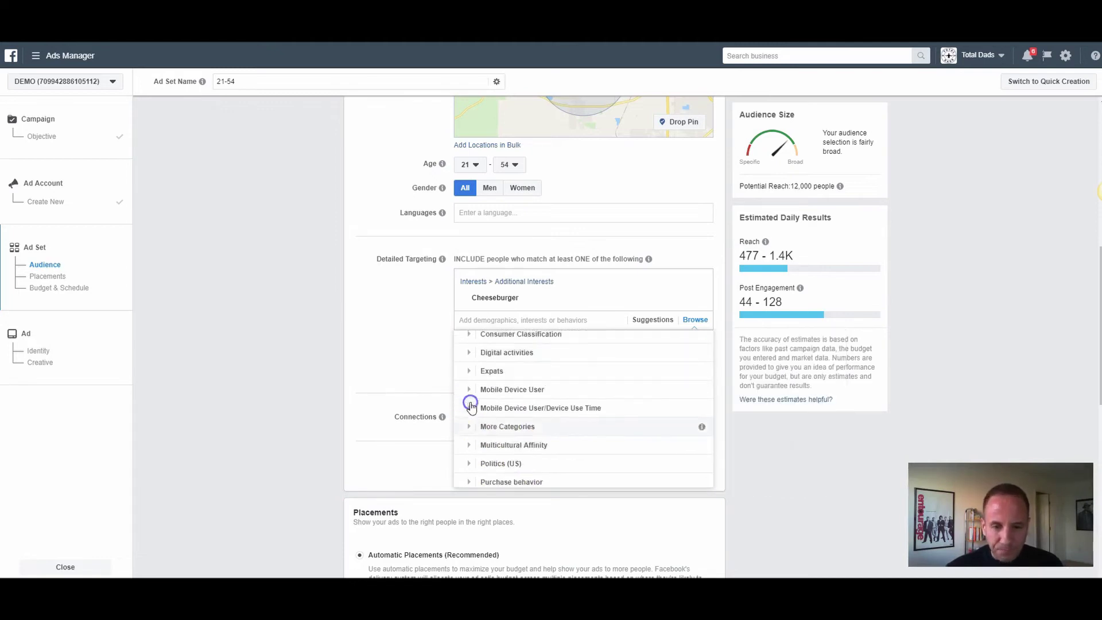
pyautogui.click(462, 342)
pyautogui.click(410, 341)
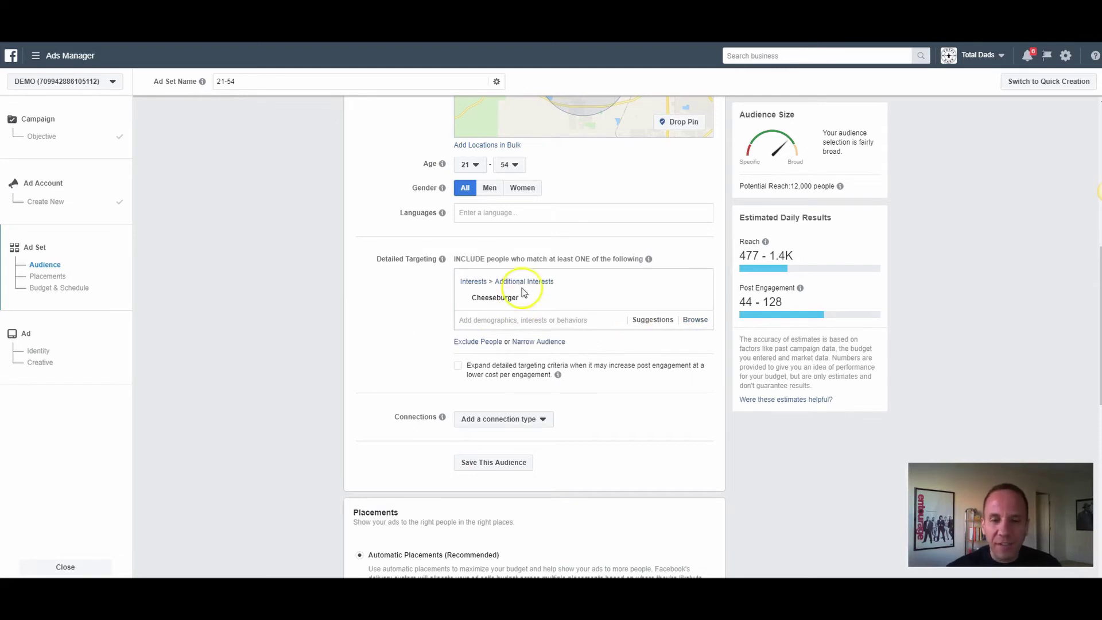
pyautogui.click(458, 368)
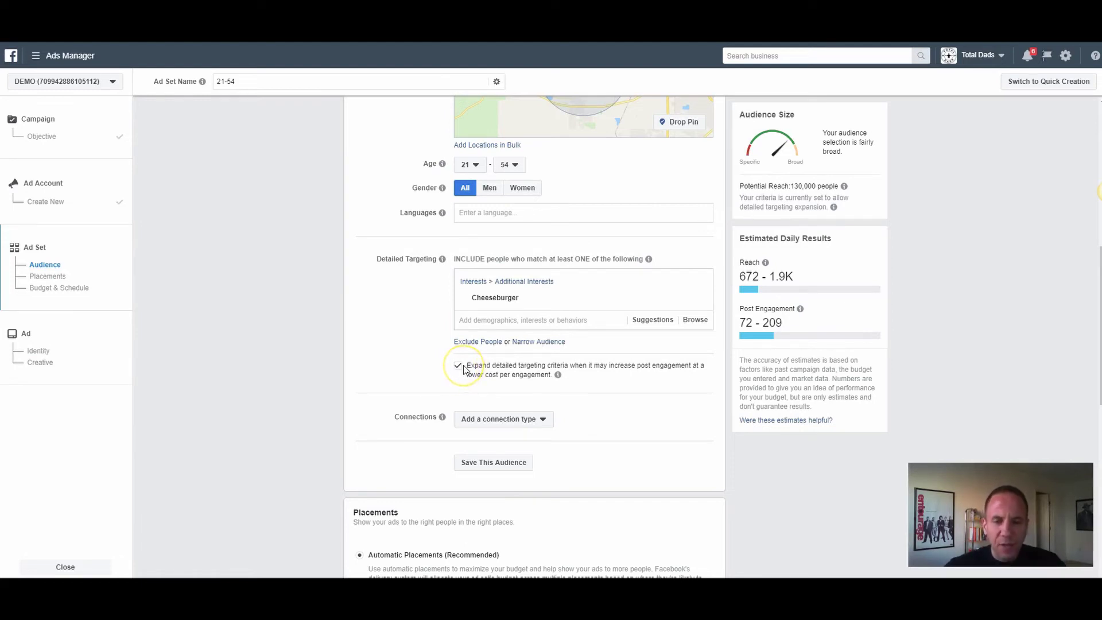
pyautogui.click(458, 366)
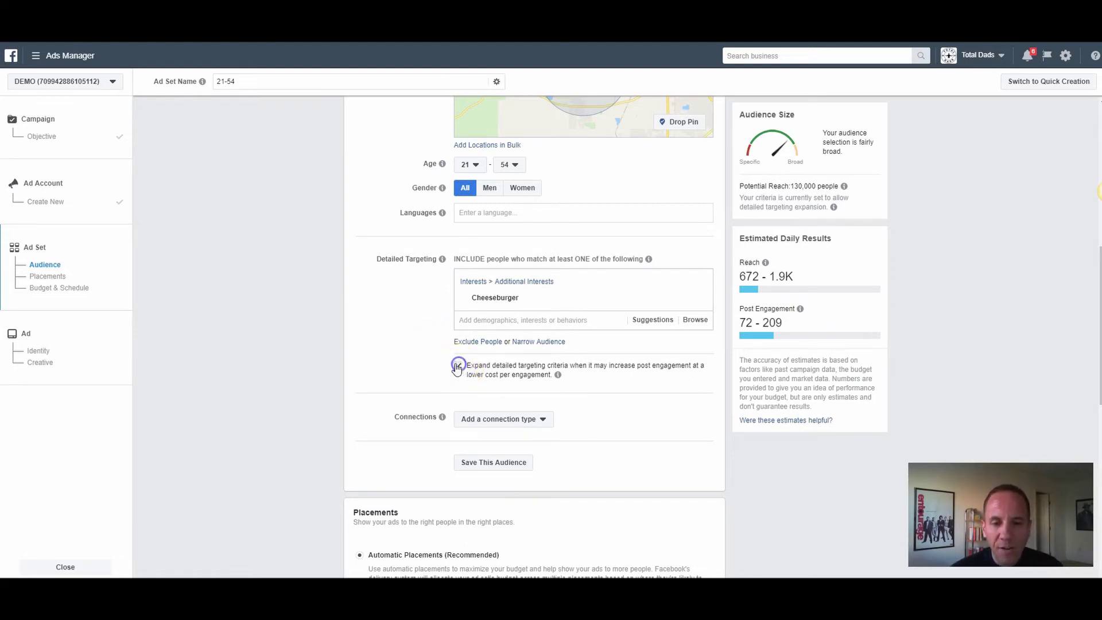
pyautogui.scroll(-3, 436, 350)
pyautogui.click(510, 247)
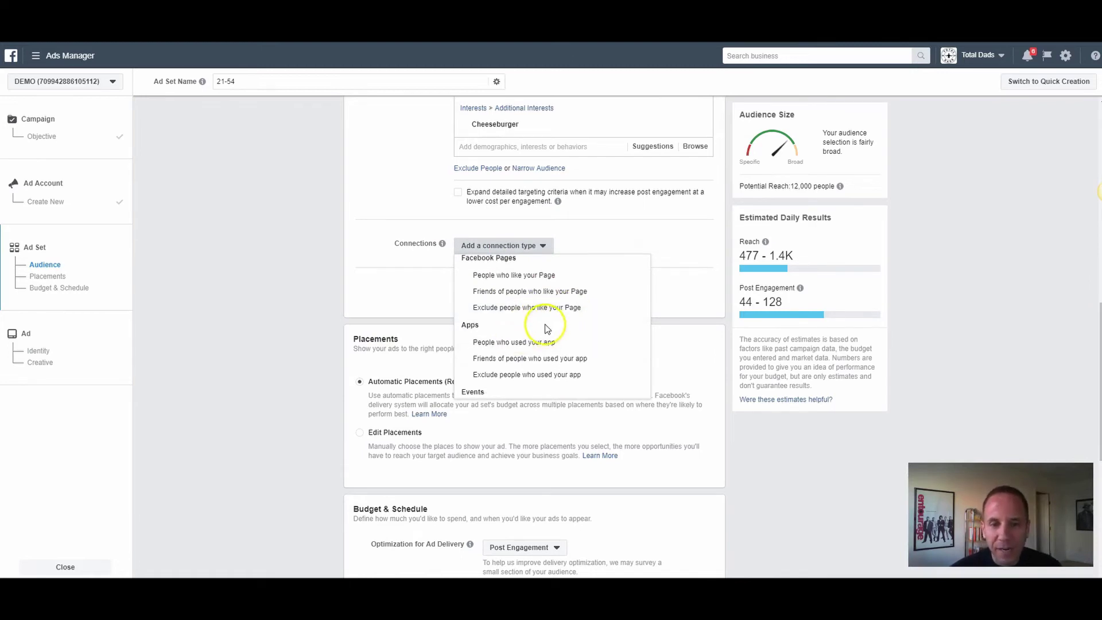
pyautogui.scroll(-2, 537, 327)
pyautogui.click(374, 265)
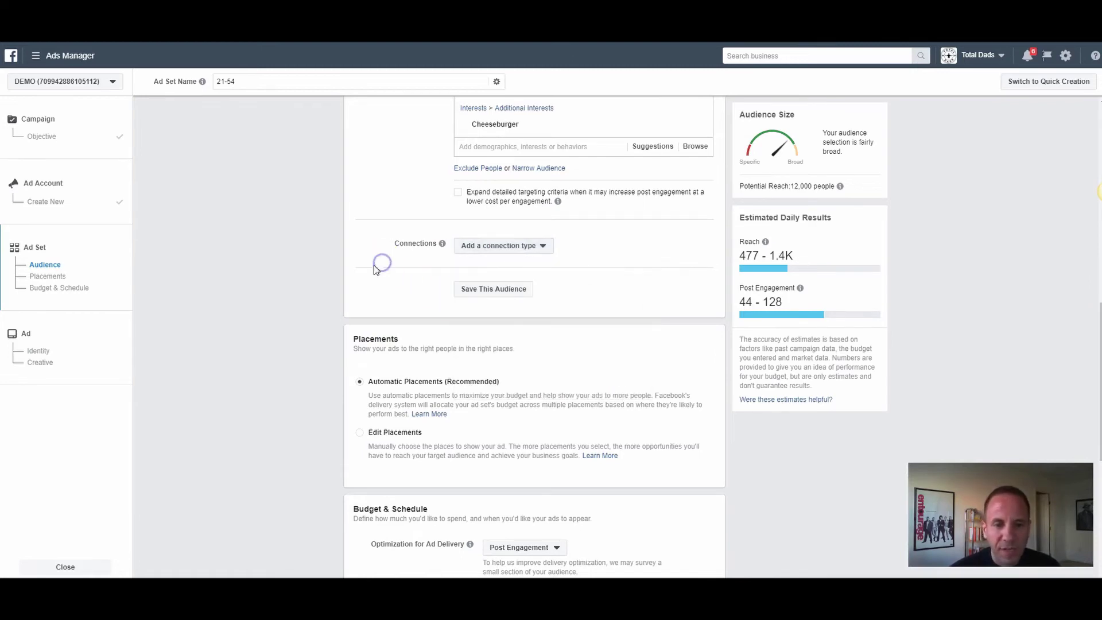
pyautogui.scroll(-2, 384, 279)
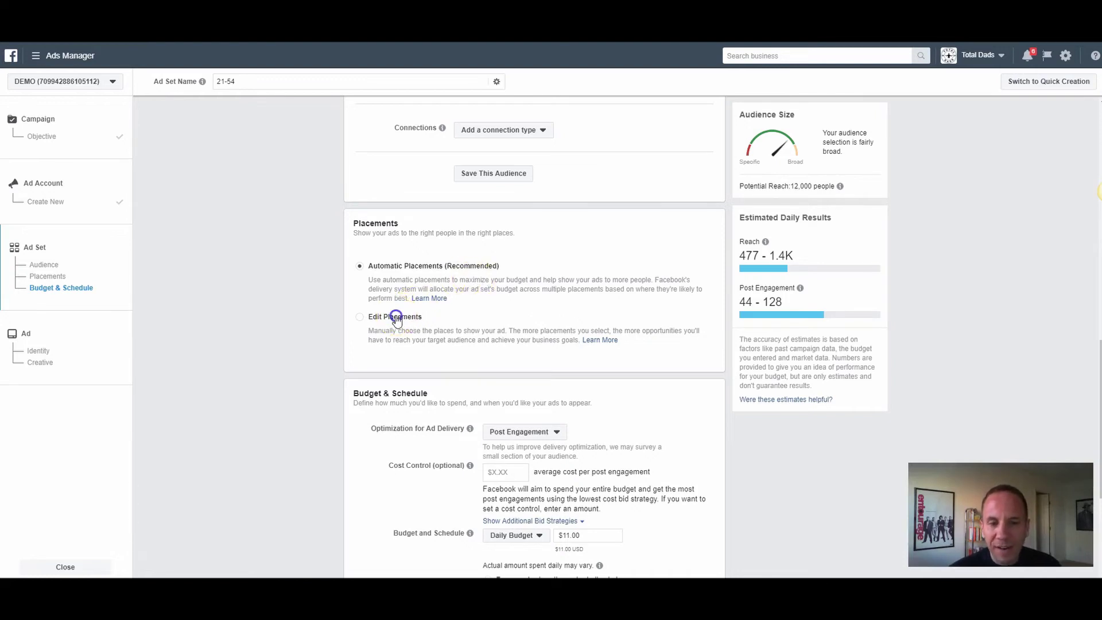
# Step: Choose Edit Placements, review the Devices options, and scroll through the placements checklist
pyautogui.click(358, 327)
pyautogui.scroll(-2, 331, 322)
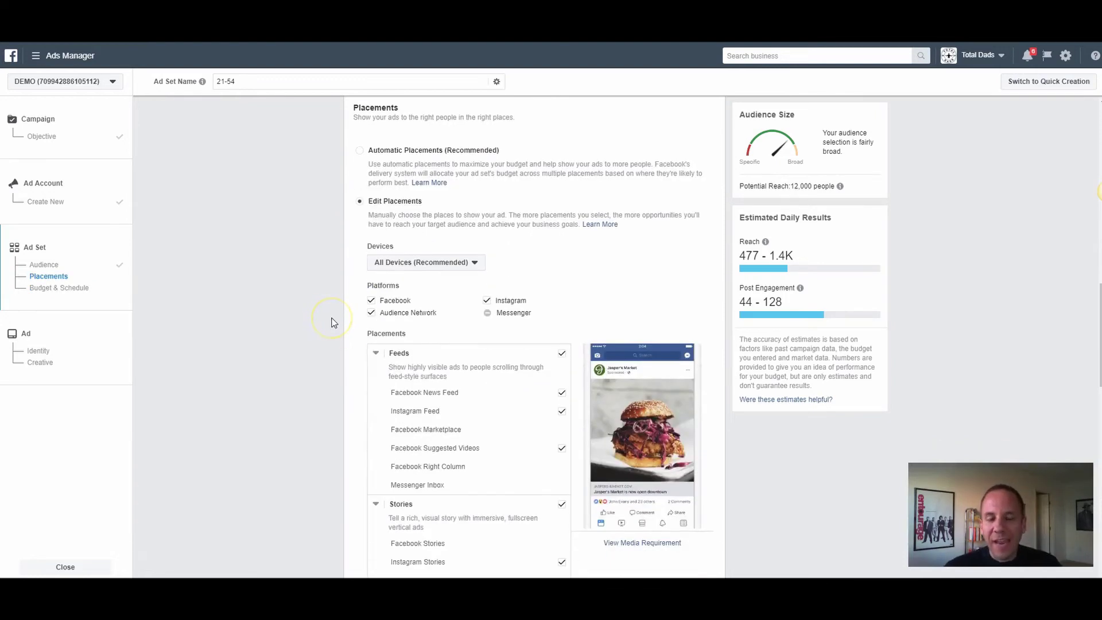
pyautogui.click(415, 263)
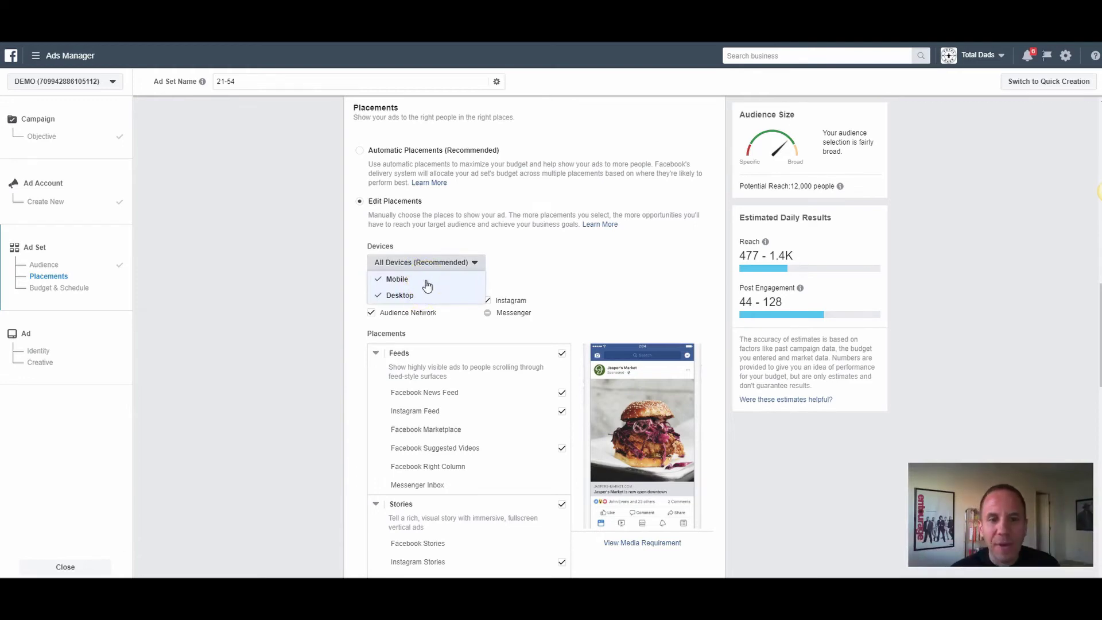
pyautogui.click(342, 273)
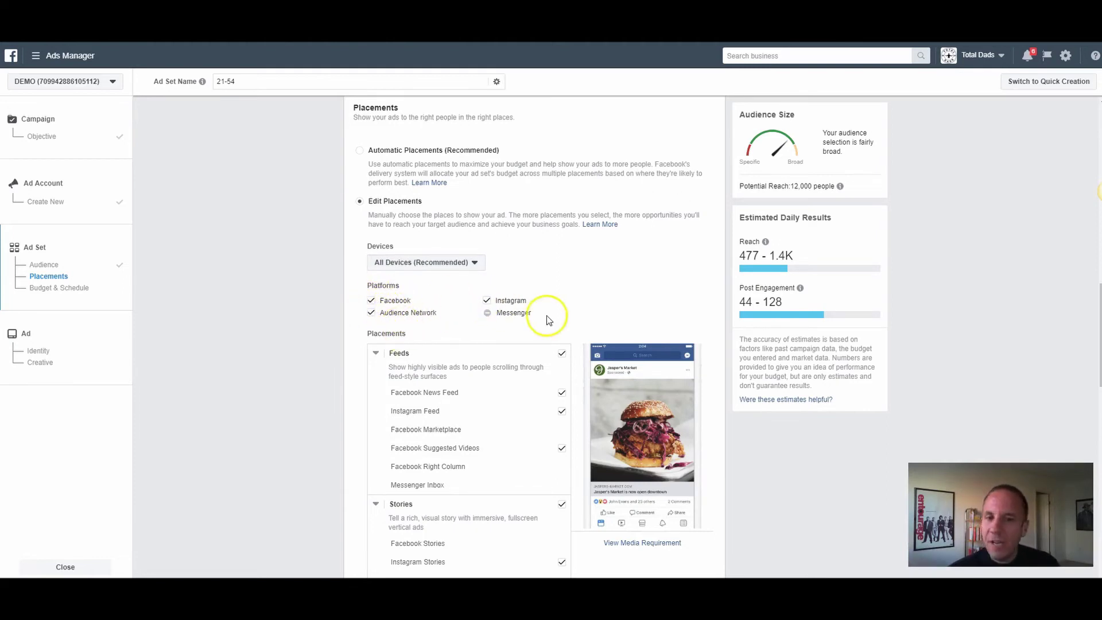
pyautogui.scroll(-2, 539, 267)
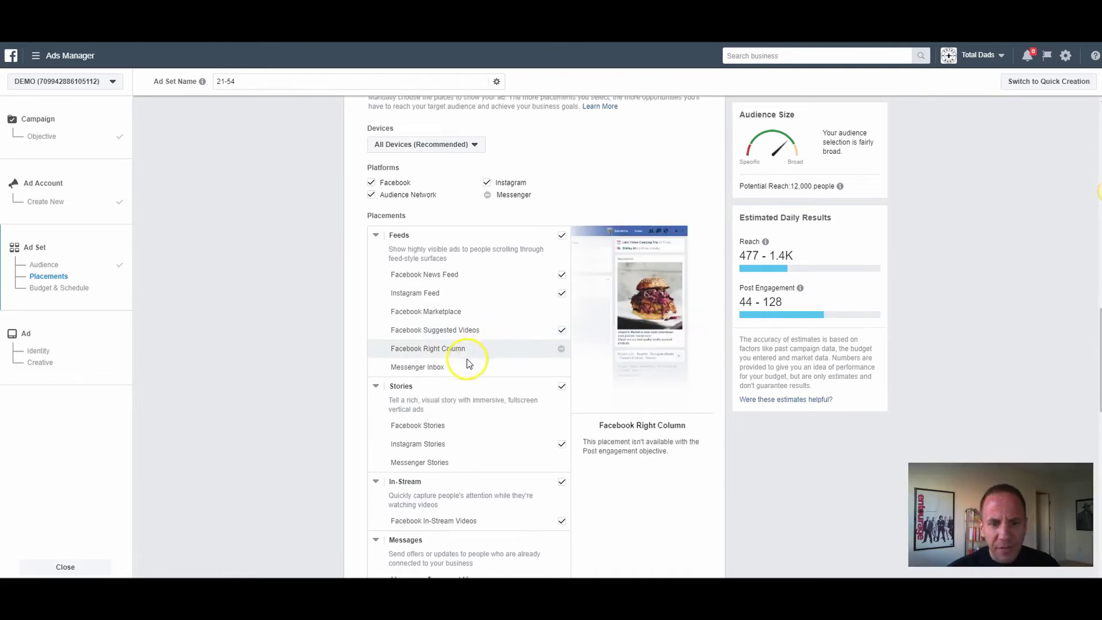
pyautogui.scroll(-2, 468, 356)
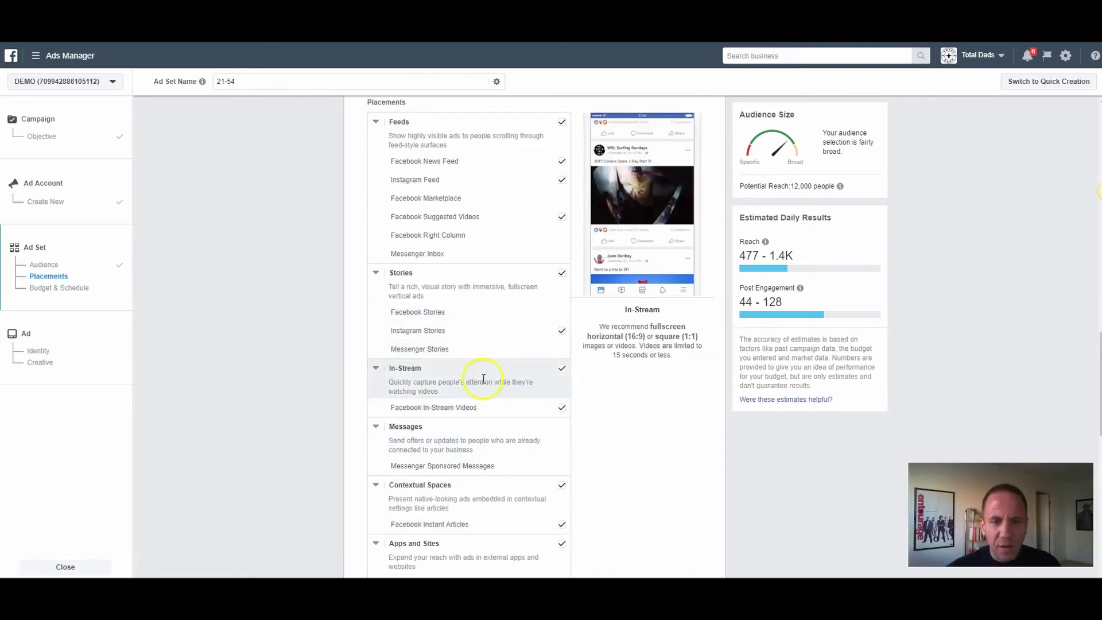
pyautogui.scroll(4, 482, 370)
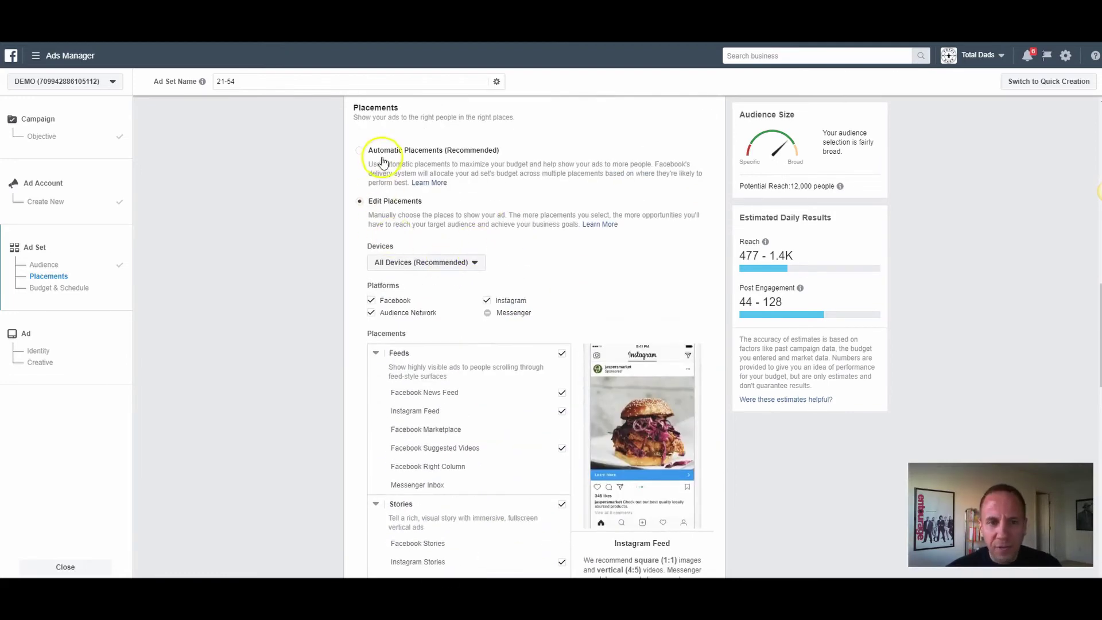
# Step: Return to Automatic Placements and set the daily budget to $5.00
pyautogui.click(386, 150)
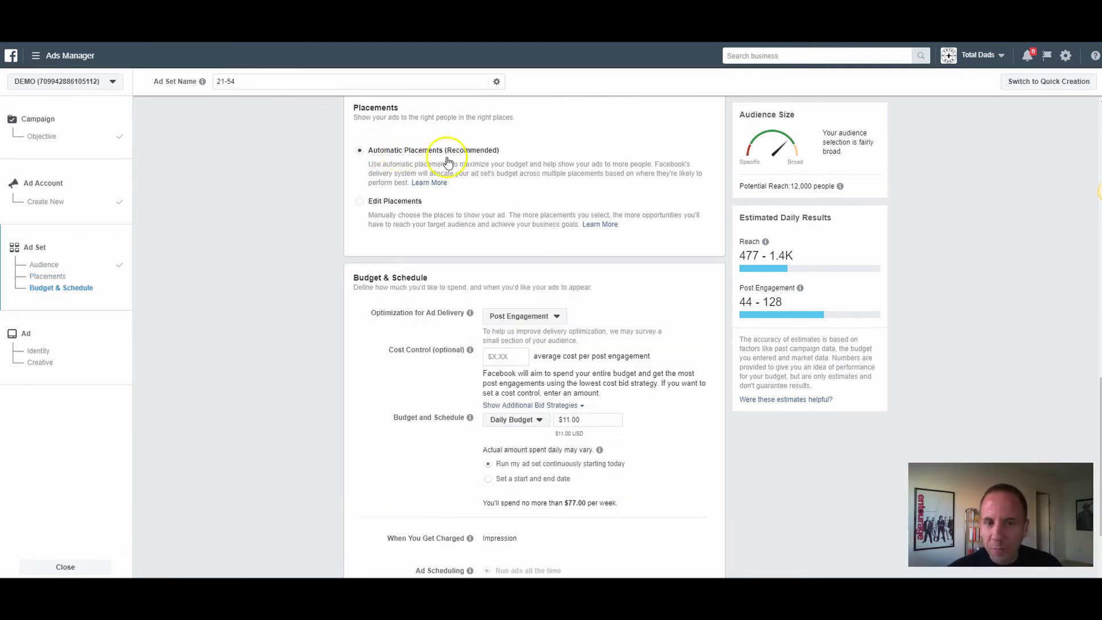
pyautogui.scroll(-1, 402, 269)
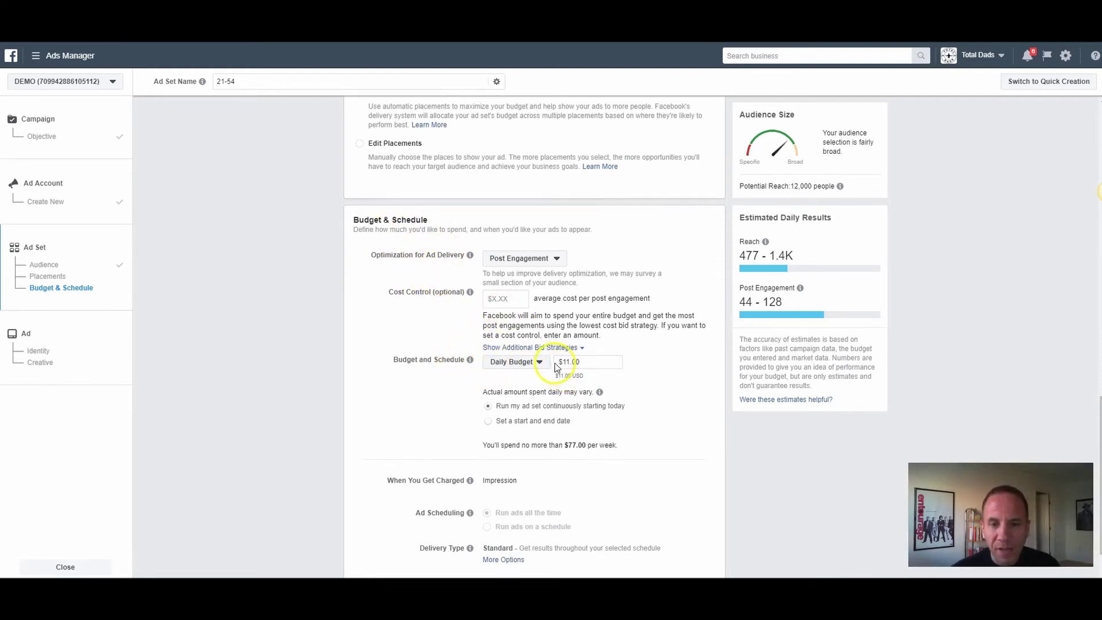
pyautogui.doubleClick(591, 363)
pyautogui.write('5')
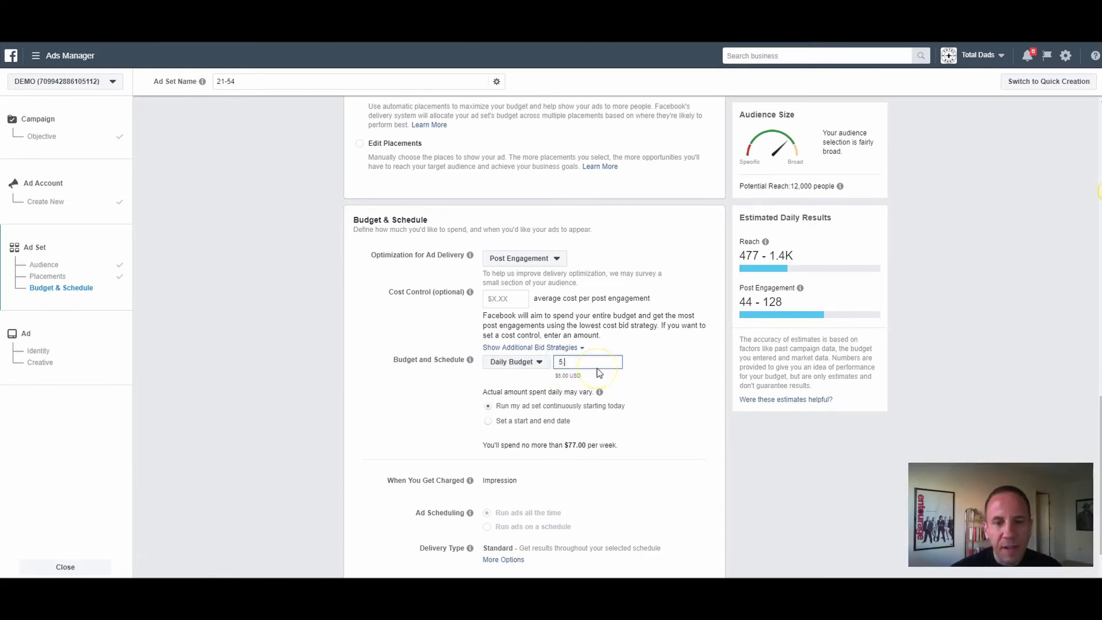
pyautogui.click(336, 371)
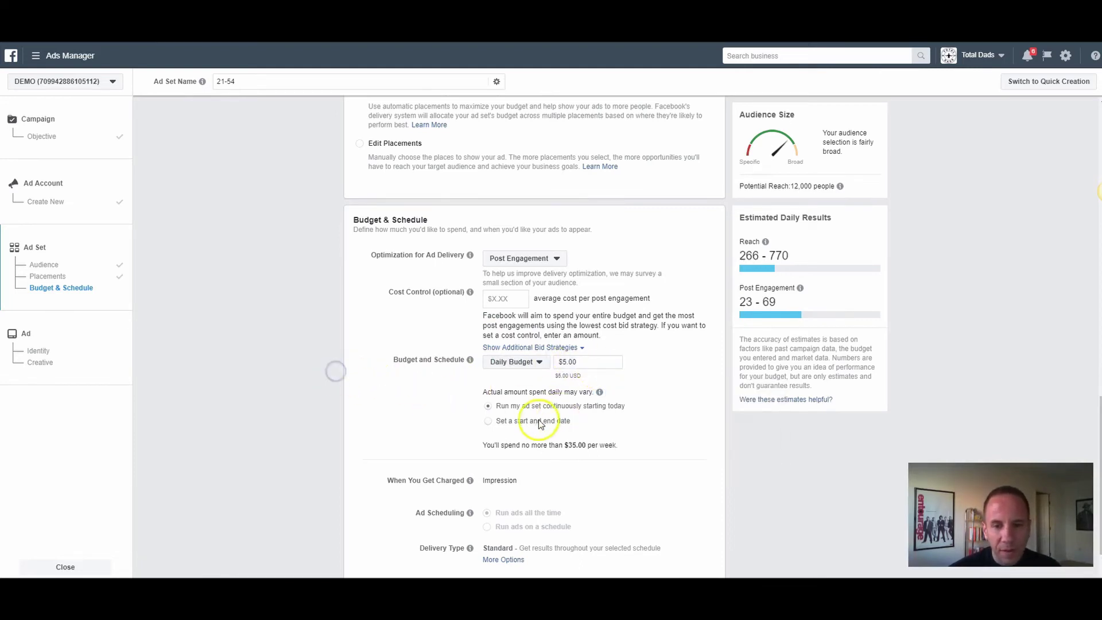
# Step: Keep the ad set running continuously from today rather than between start and end dates
pyautogui.click(488, 422)
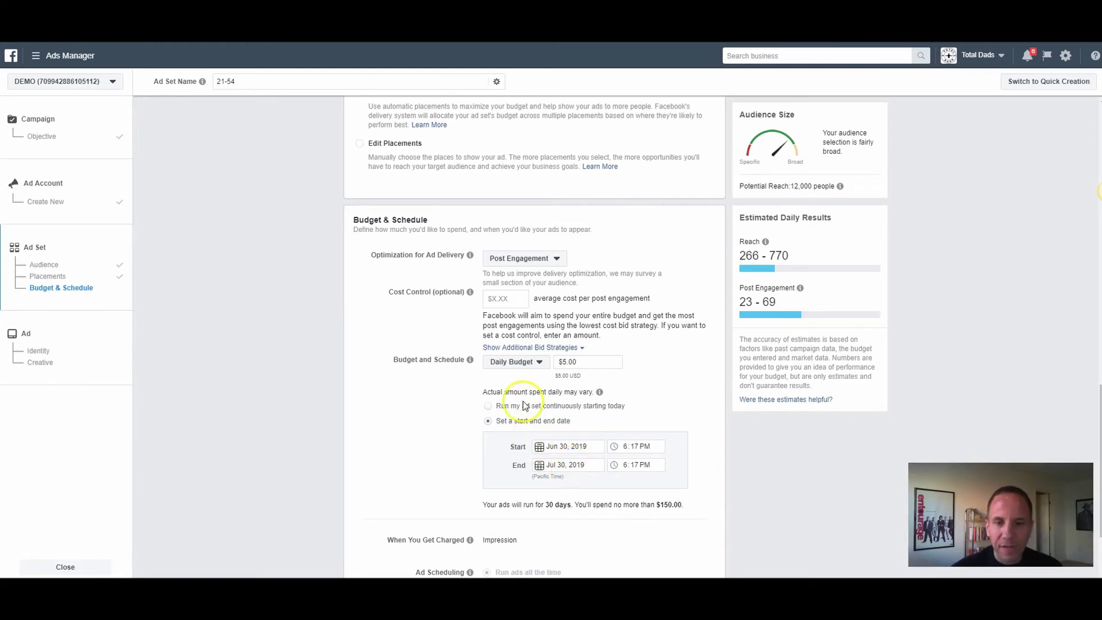
pyautogui.click(488, 407)
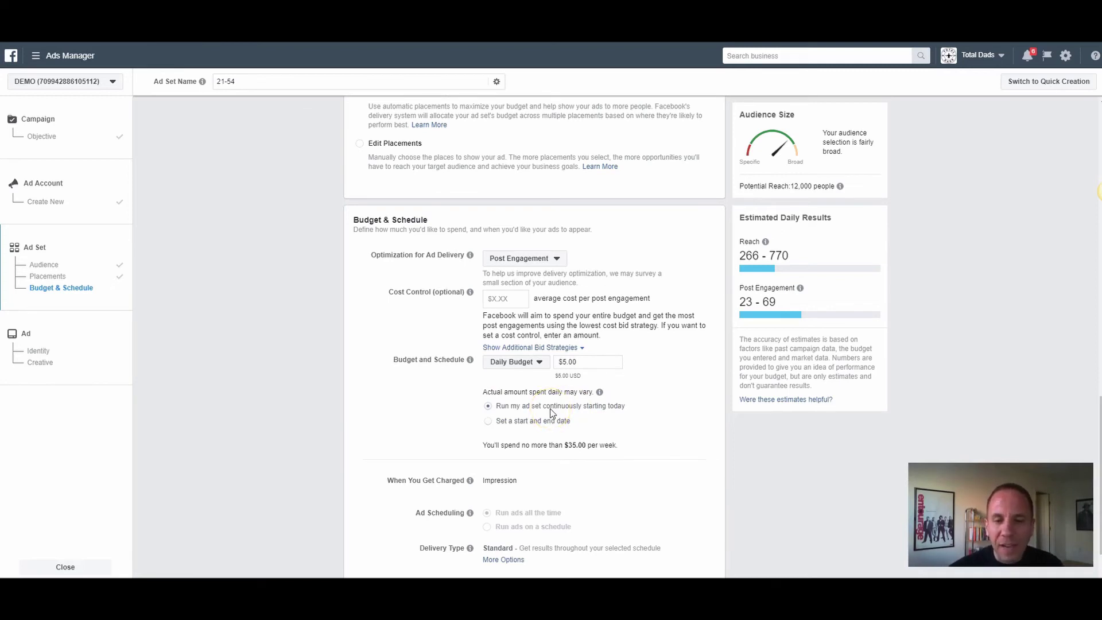
pyautogui.scroll(-1, 402, 316)
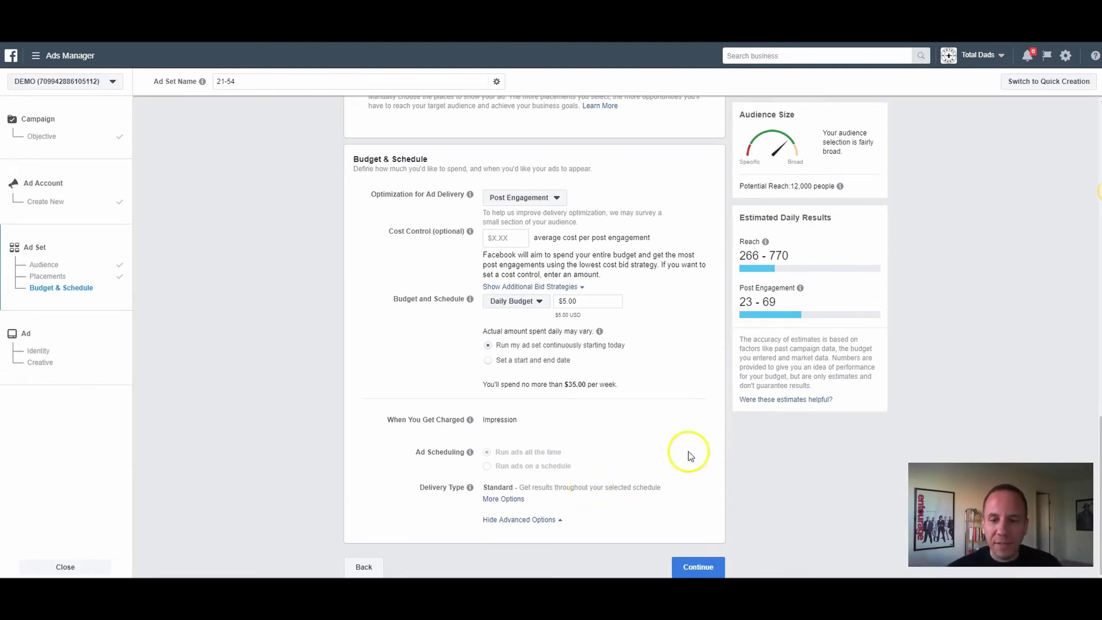
# Step: Go back to the ad set's Audience section and rename it '3 mile radius - 21 - 54 - M/F - All [6/30/19]'
pyautogui.click(709, 564)
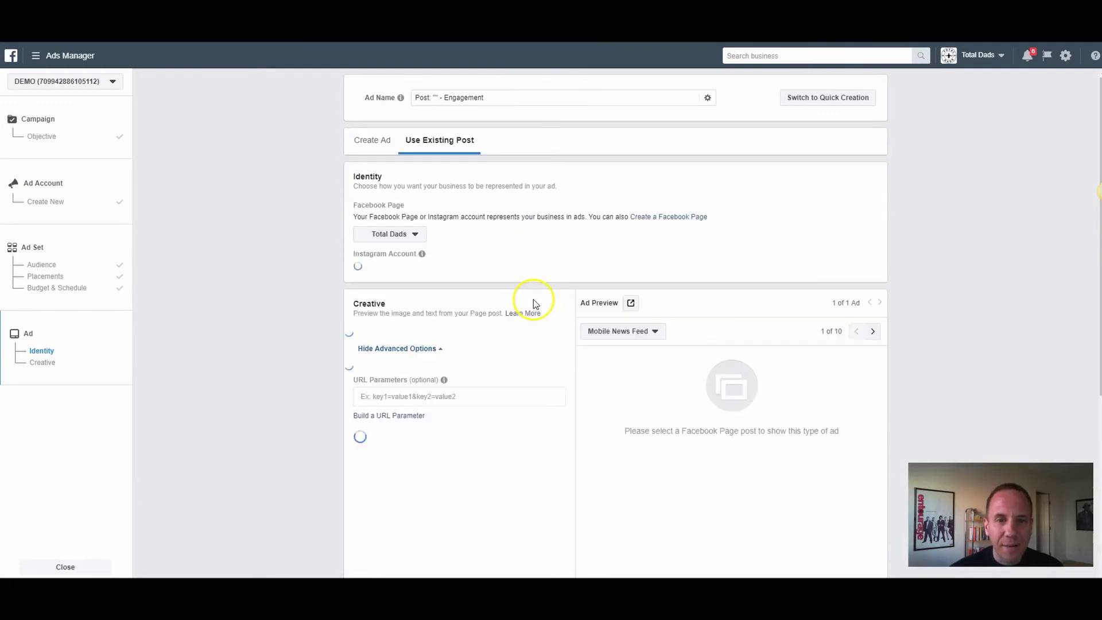
pyautogui.click(89, 255)
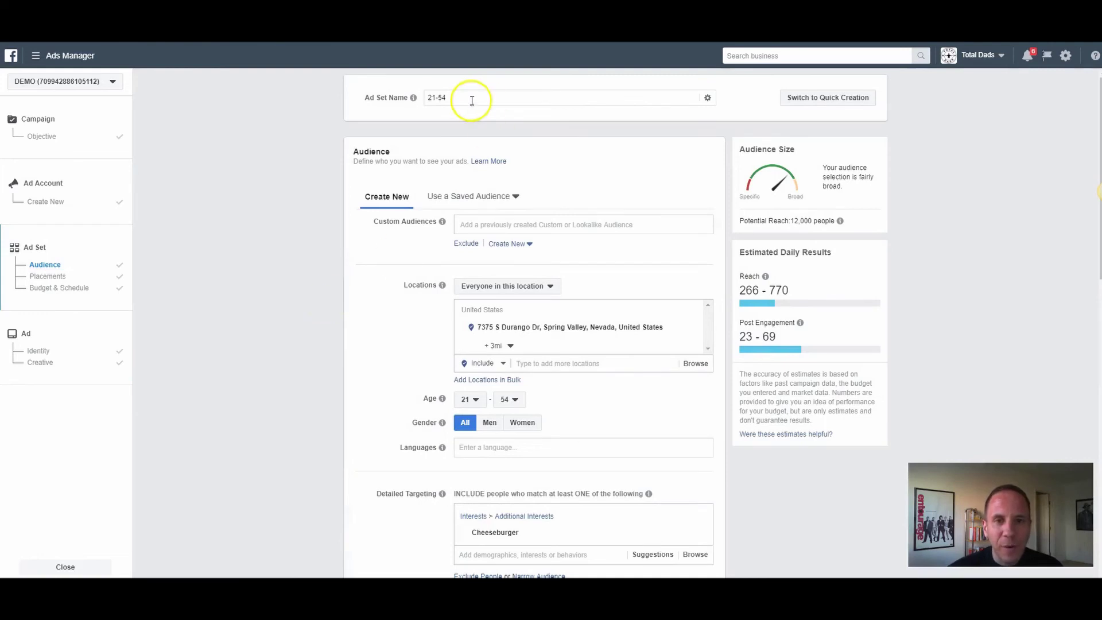
pyautogui.click(394, 98)
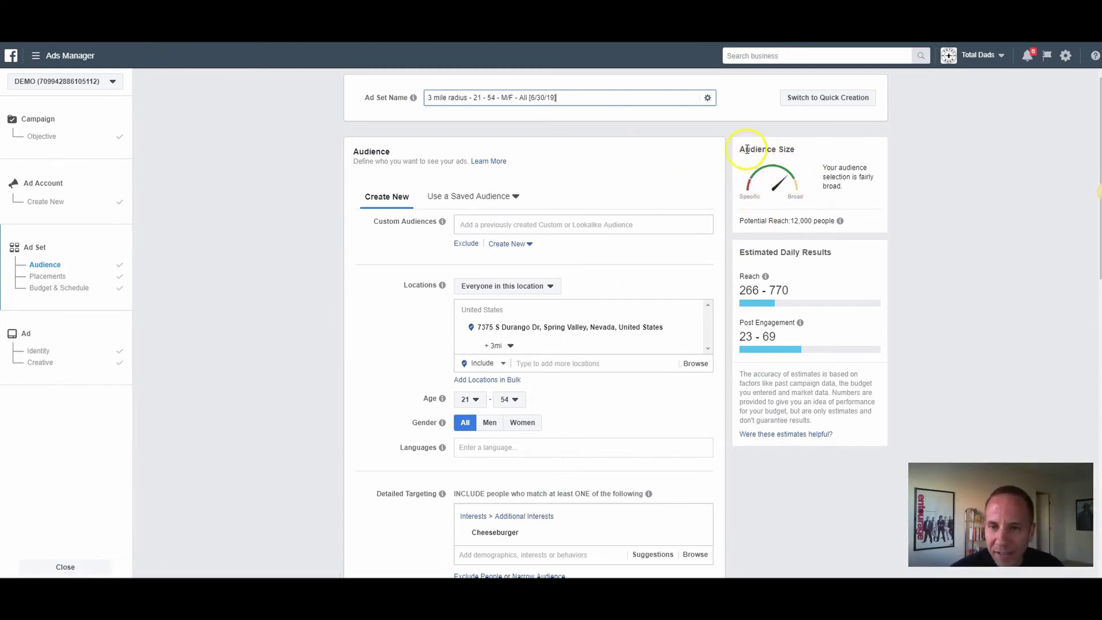
# Step: Highlight the Potential Reach and Estimated Daily Results figures, then go to the ad's Identity step
pyautogui.moveTo(812, 220); pyautogui.dragTo(743, 221)
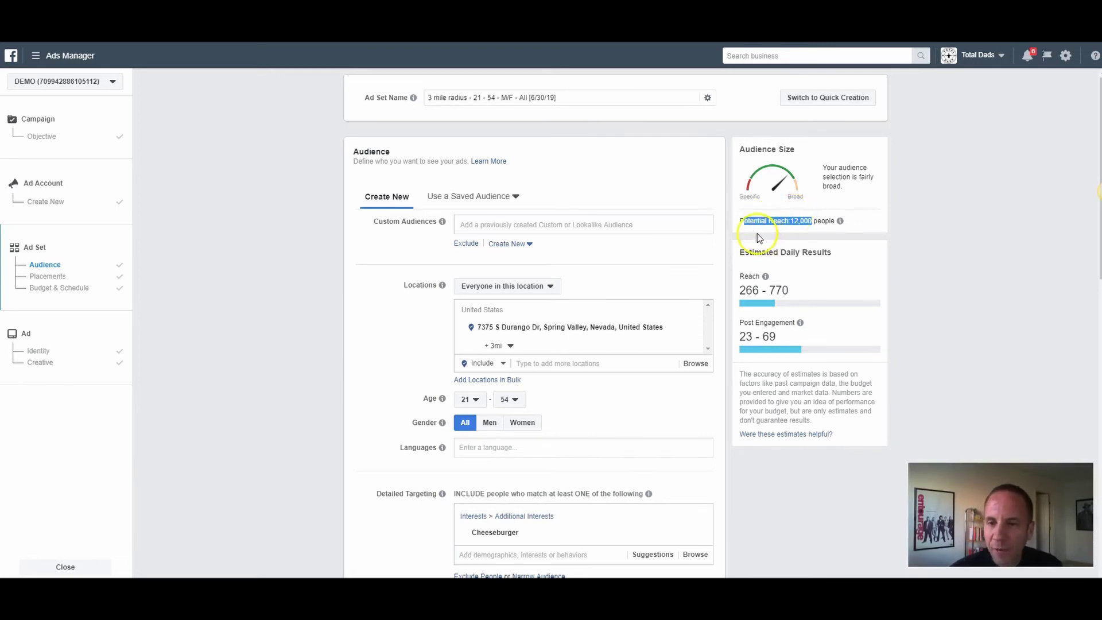
pyautogui.click(797, 232)
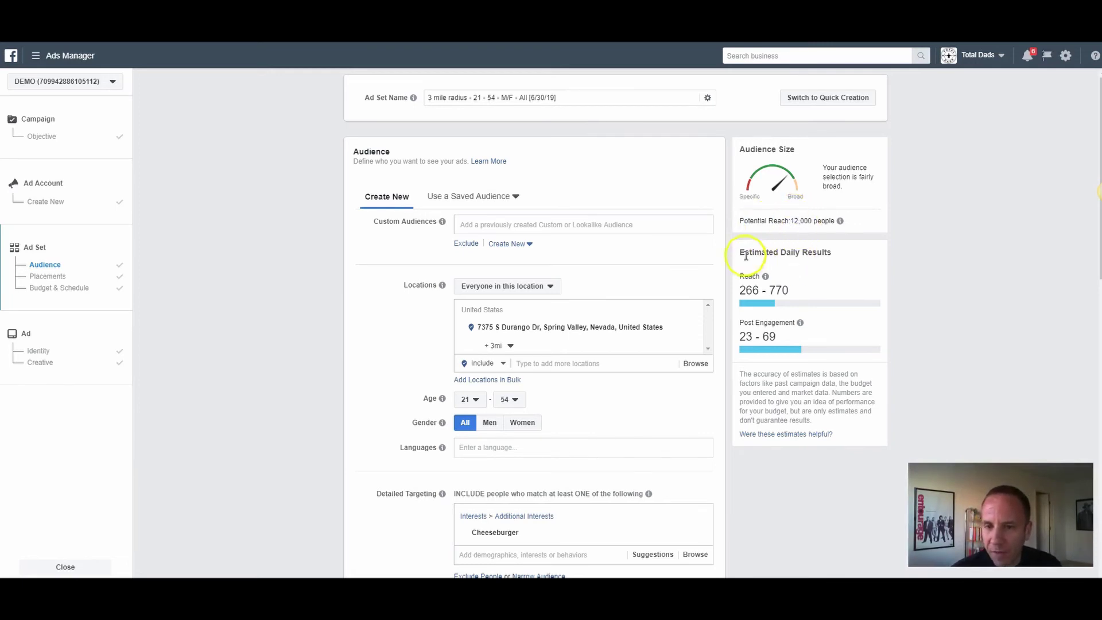
pyautogui.moveTo(744, 253); pyautogui.dragTo(802, 253)
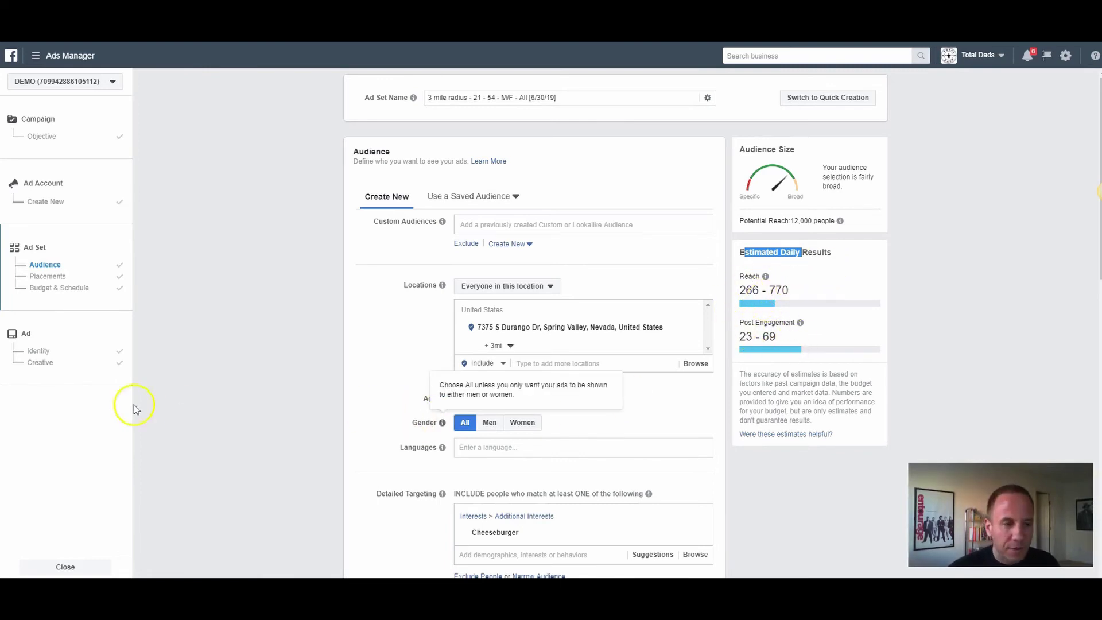
pyautogui.click(50, 332)
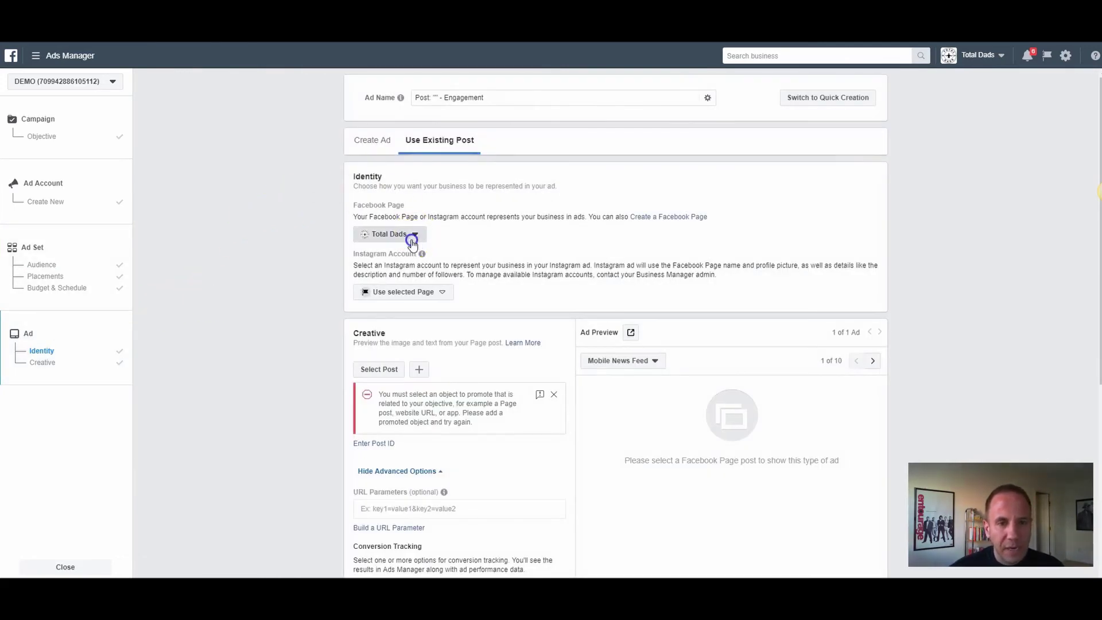
# Step: Search 'ada' and pick Adam's Burgers as the ad's Facebook Page, then return to ad set Placements
pyautogui.click(411, 235)
pyautogui.write('ada')
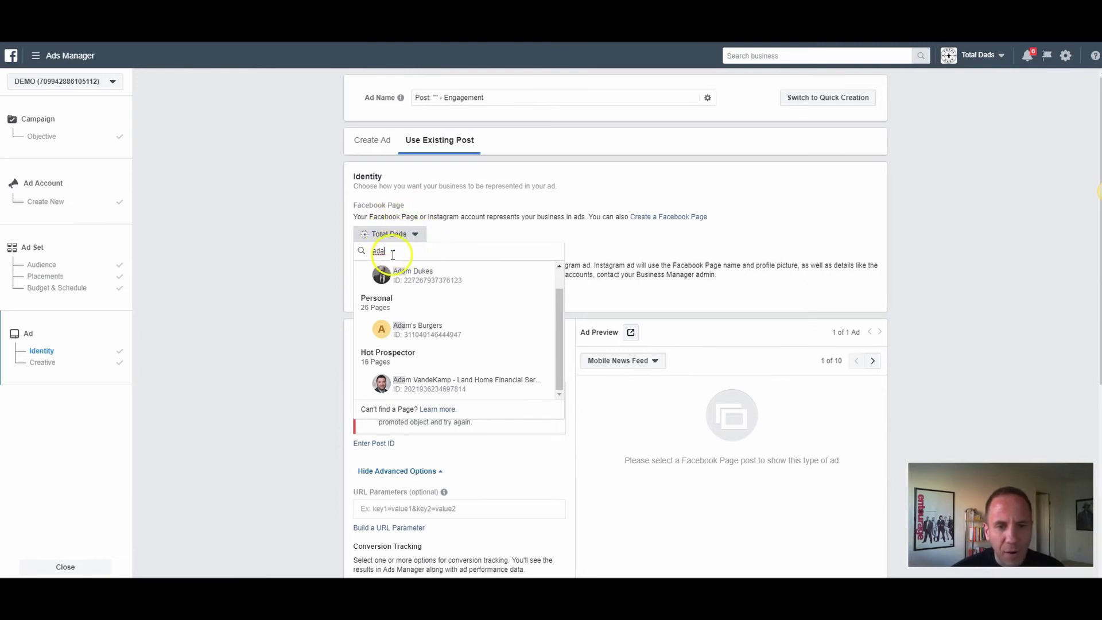
pyautogui.click(419, 331)
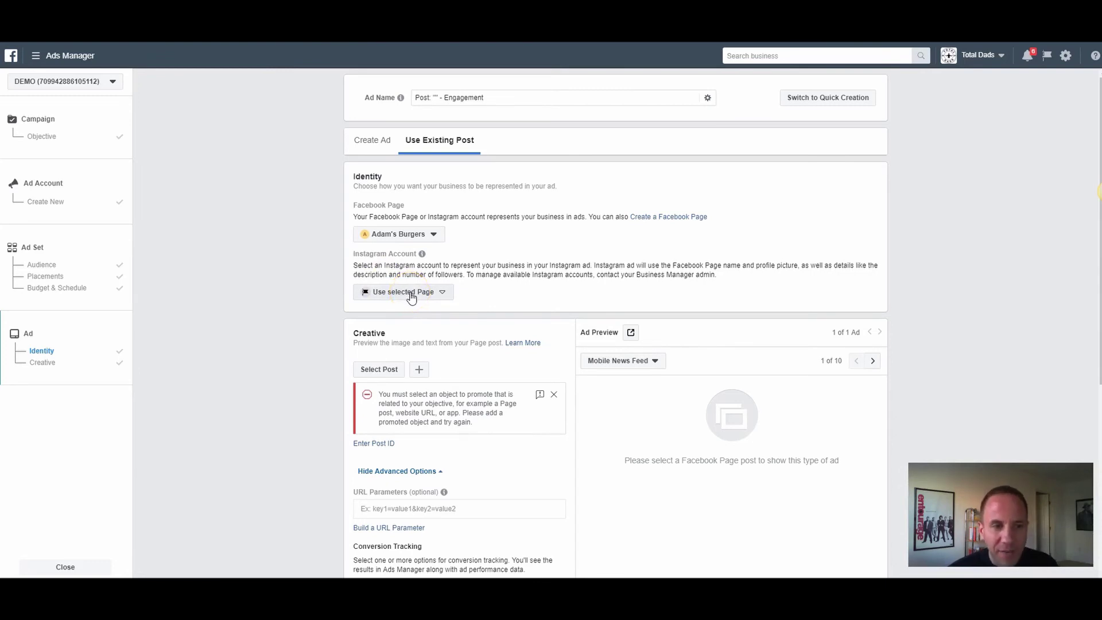
pyautogui.click(64, 274)
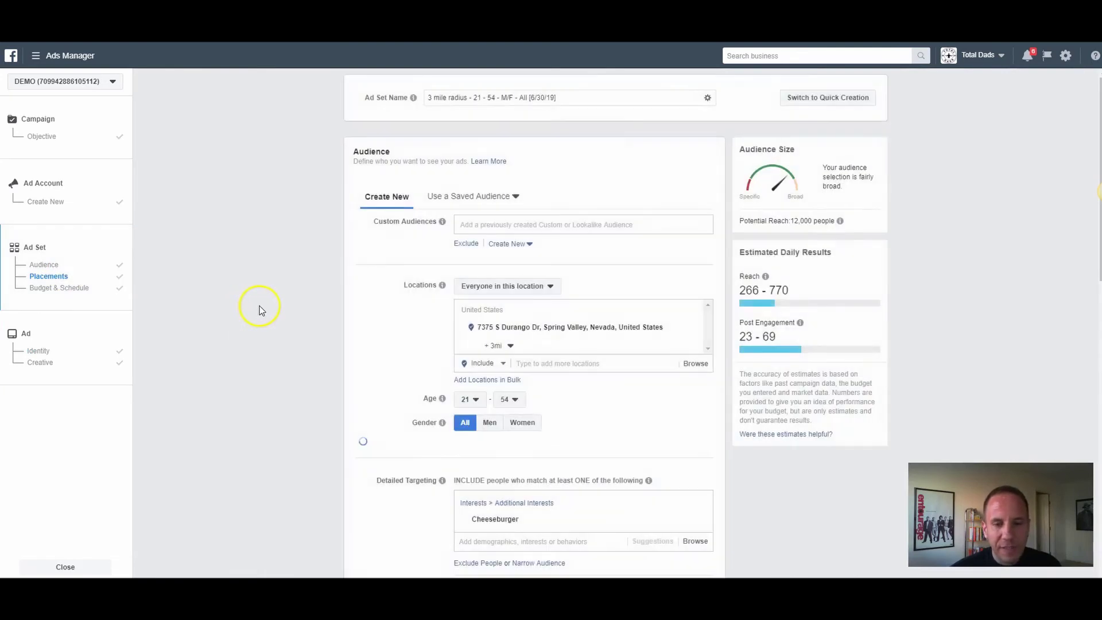
# Step: Switch to manual placements with Instagram unchecked, then go to the ad's Identity settings
pyautogui.click(376, 211)
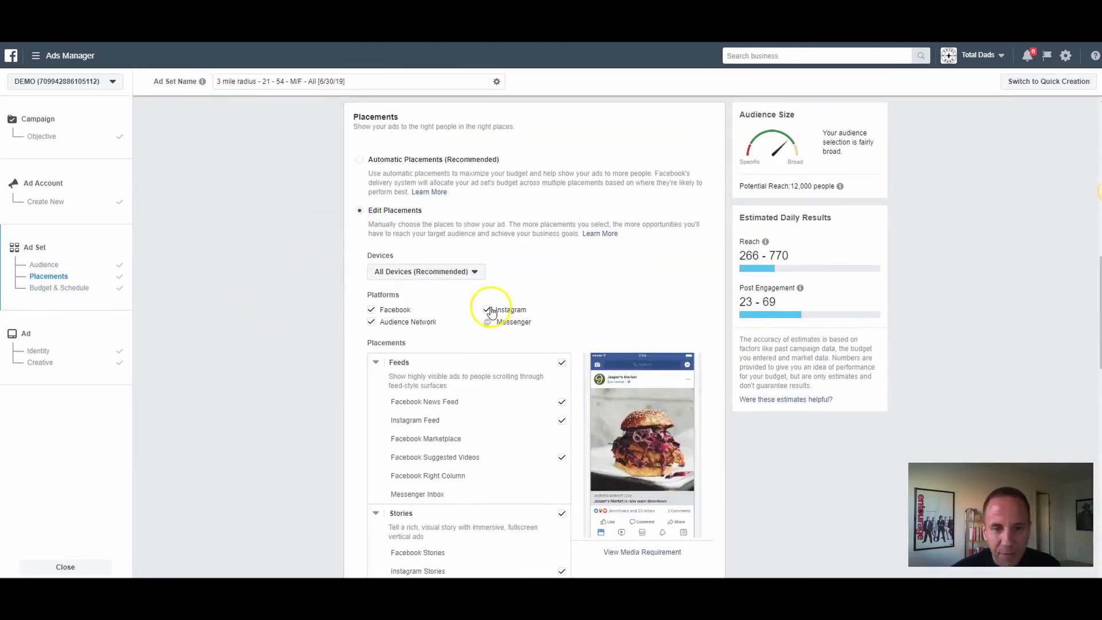
pyautogui.click(489, 311)
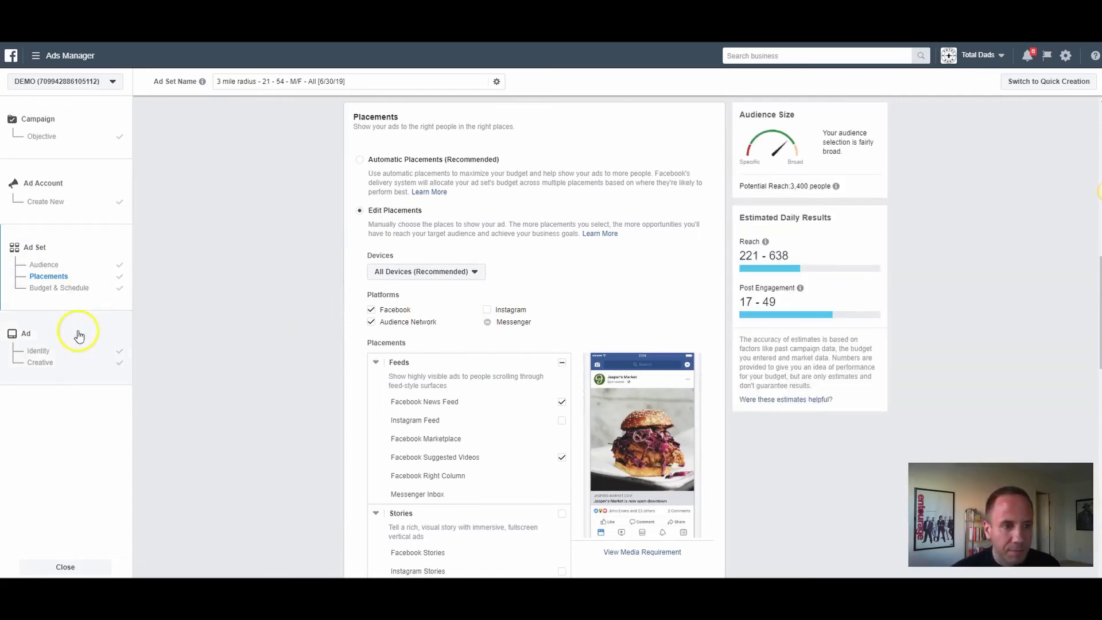
pyautogui.click(72, 351)
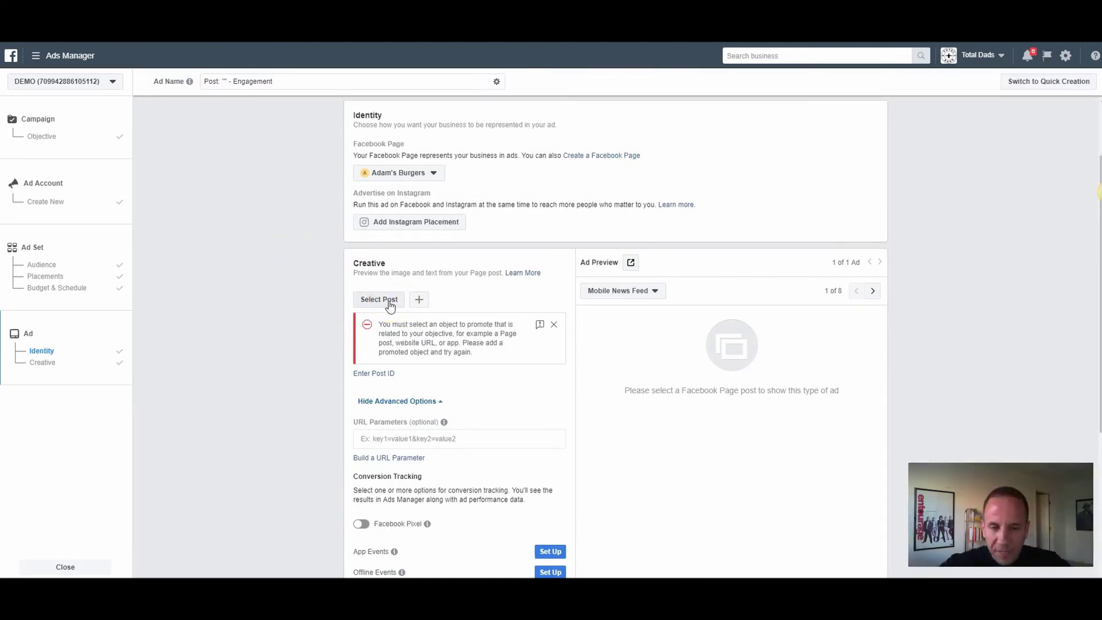
# Step: Choose Create Ad instead of an existing post, keeping the Single Image or Video format
pyautogui.click(370, 306)
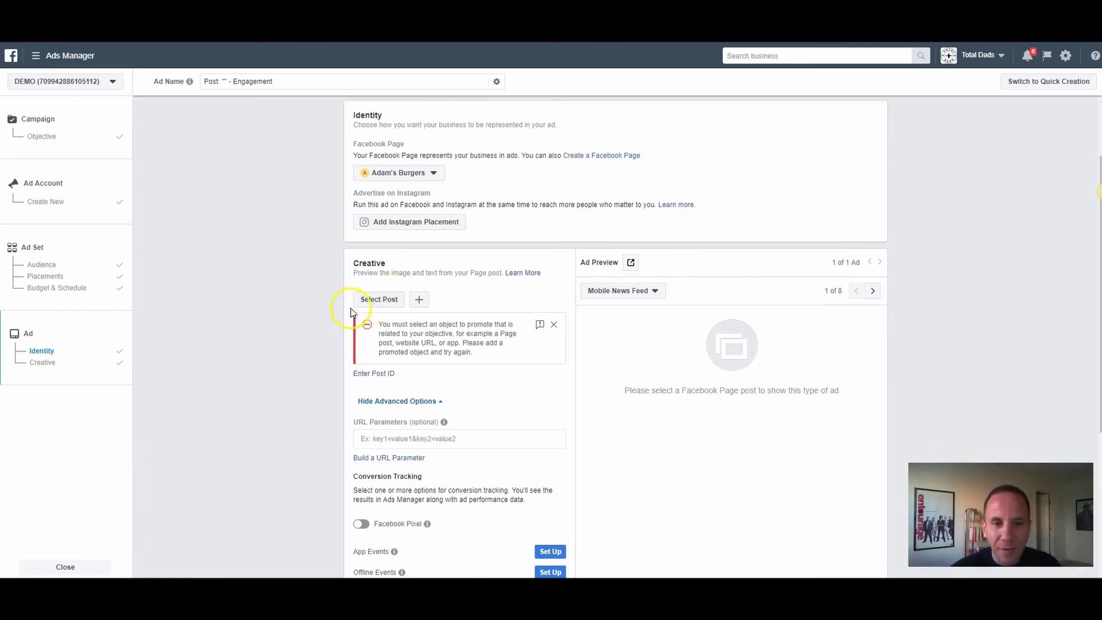
pyautogui.scroll(2, 368, 304)
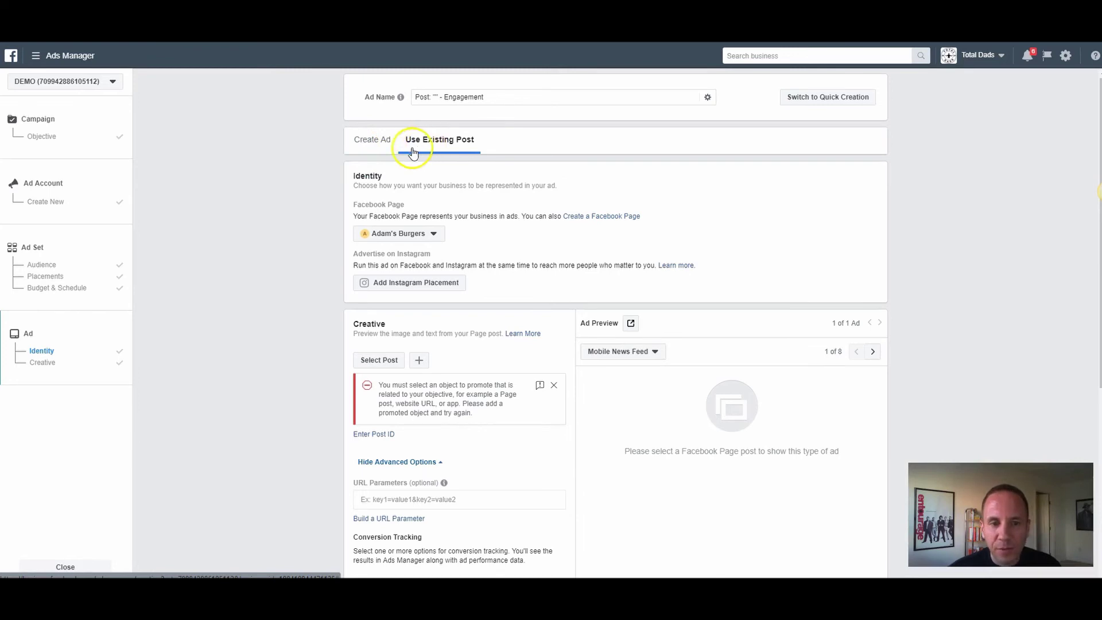
pyautogui.click(367, 148)
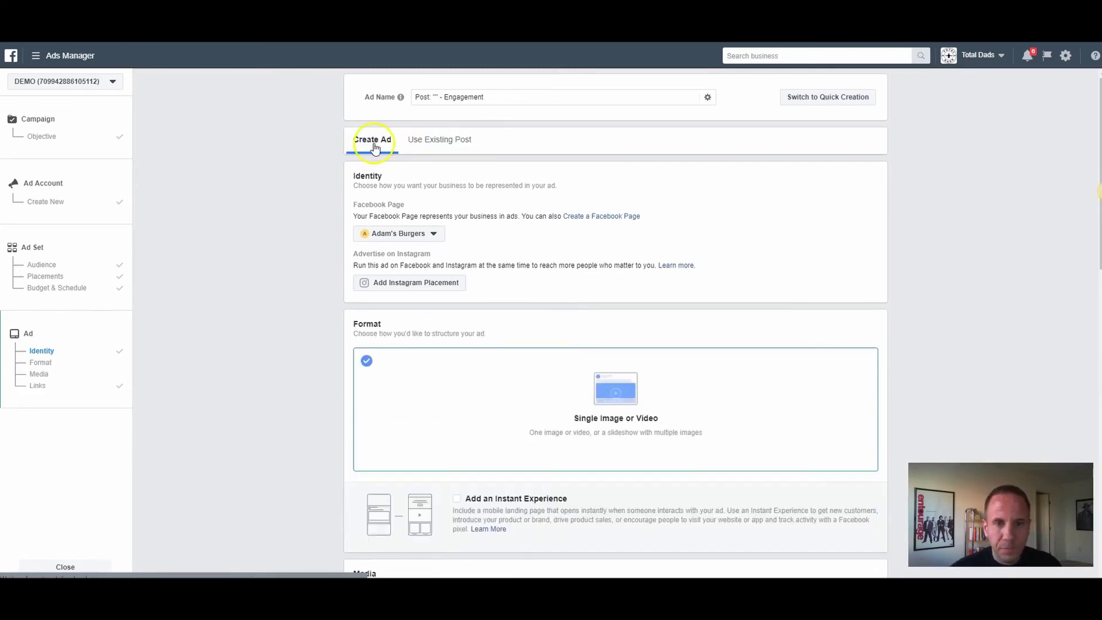
pyautogui.scroll(-1, 327, 166)
pyautogui.click(604, 328)
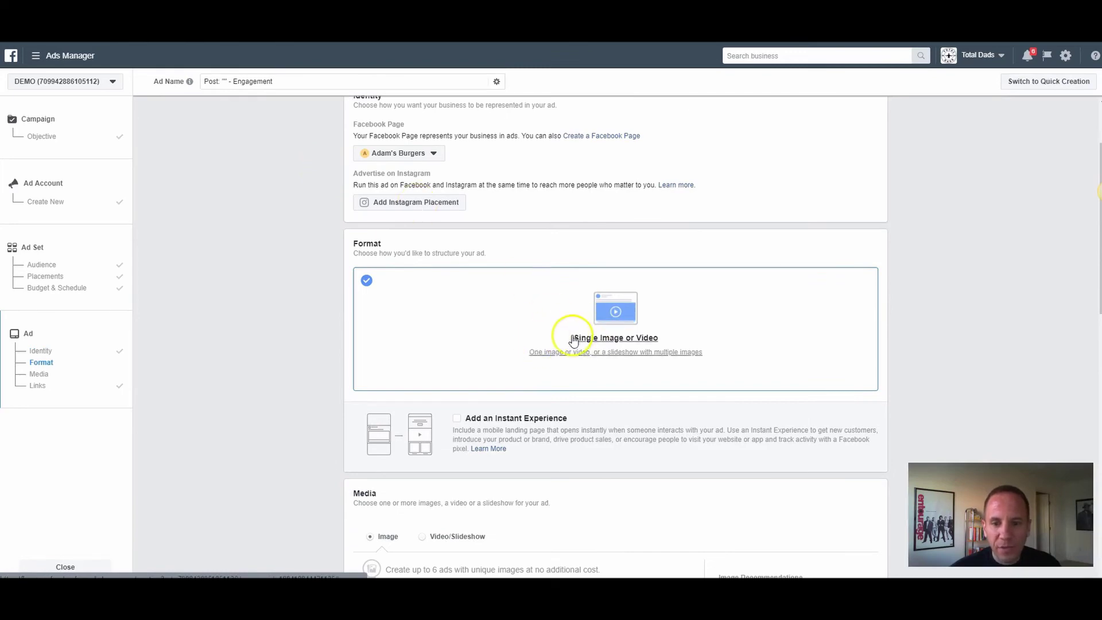
pyautogui.scroll(-5, 579, 329)
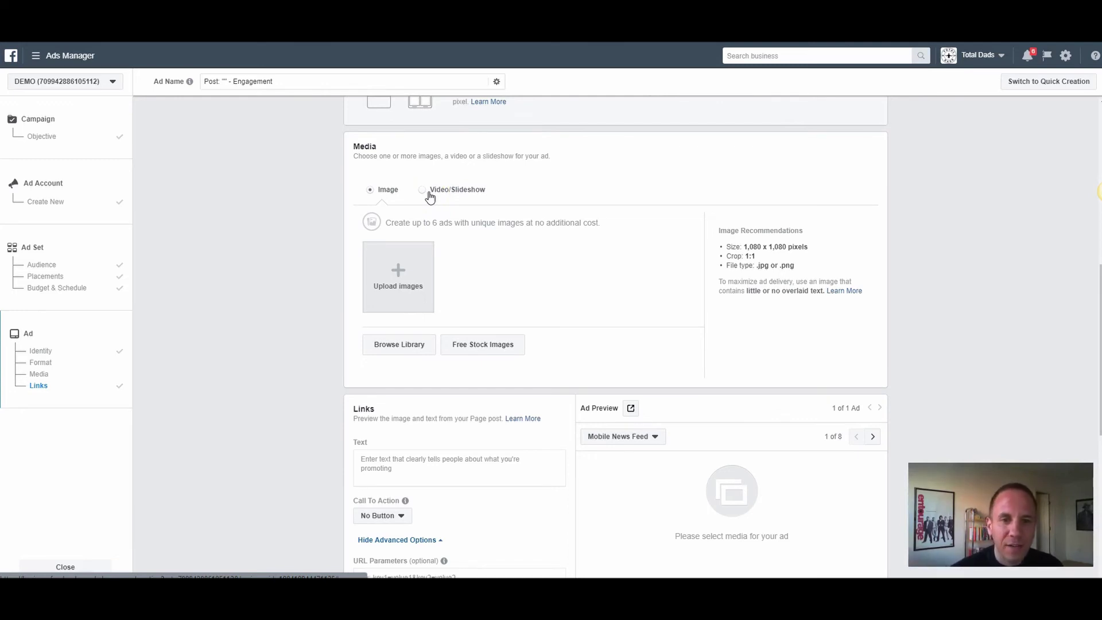
pyautogui.click(404, 285)
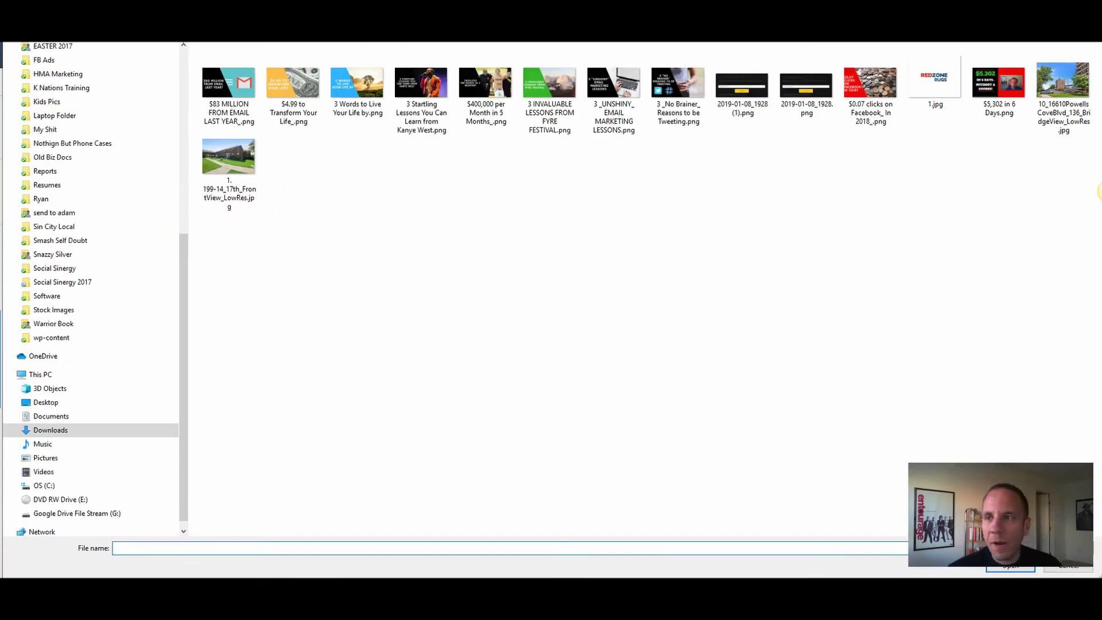
pyautogui.press('Escape')
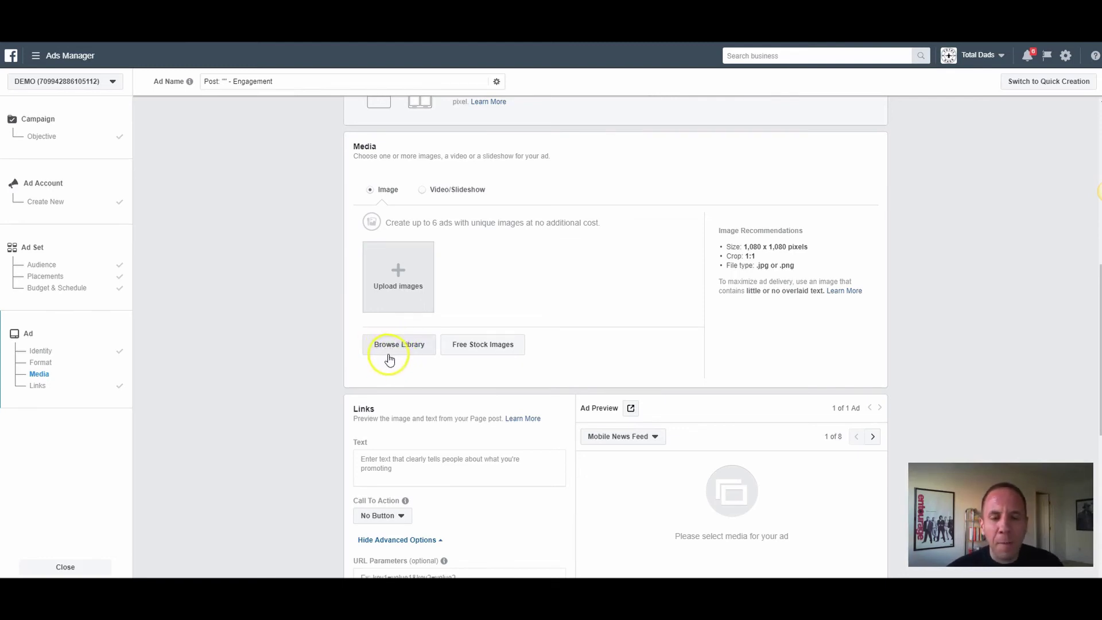
# Step: Search the free stock images for 'burger' and use the burger-with-fries photo as the ad image
pyautogui.click(474, 349)
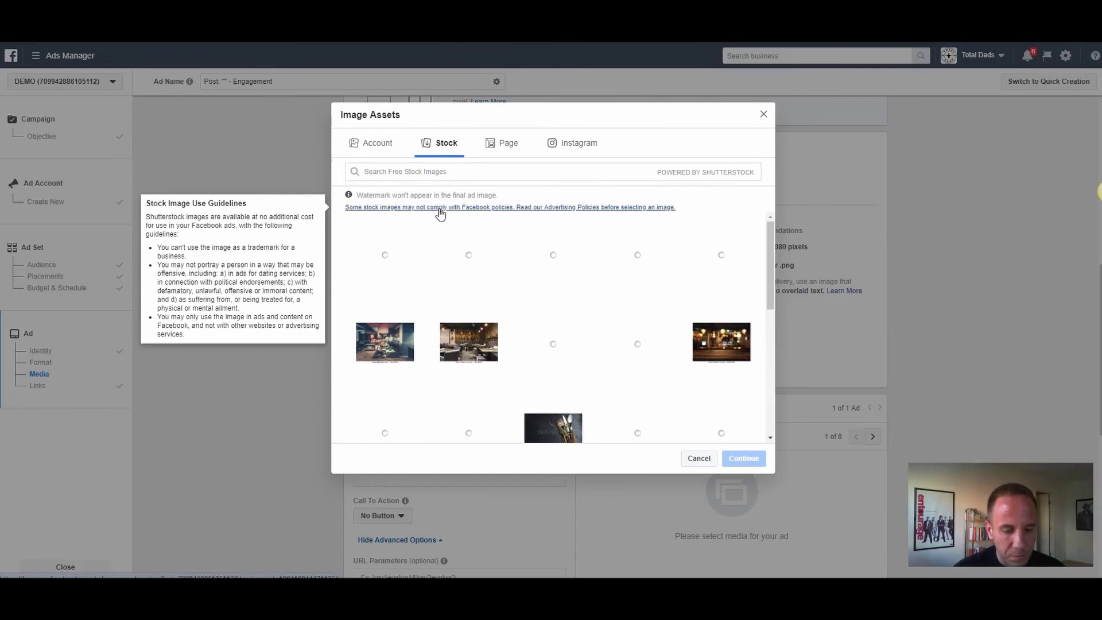
pyautogui.click(383, 172)
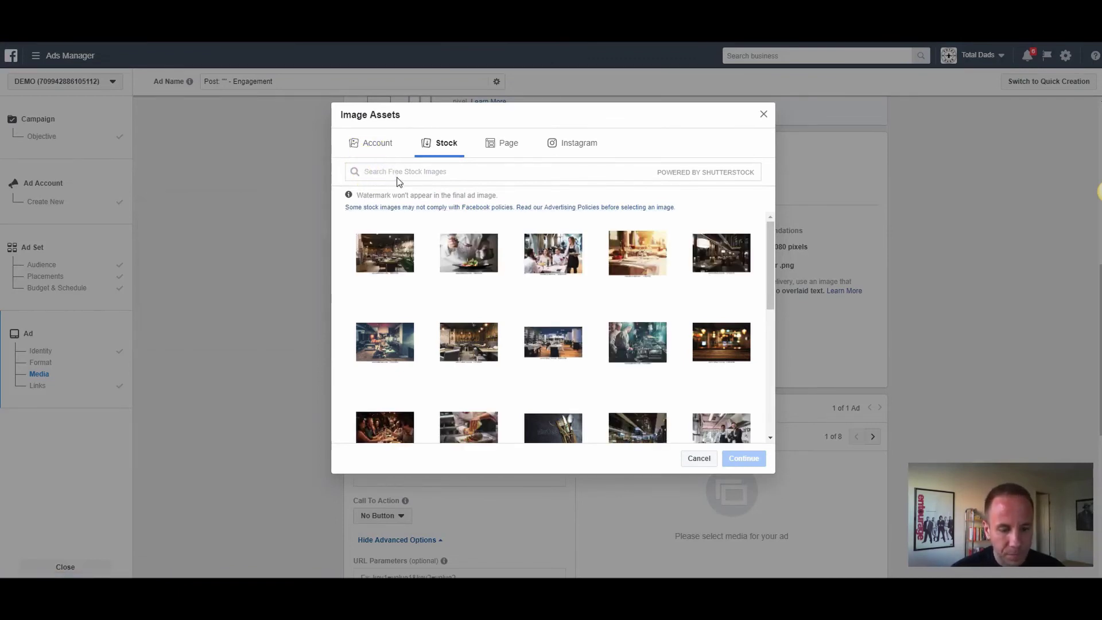
pyautogui.write('cheese')
pyautogui.press('Return')
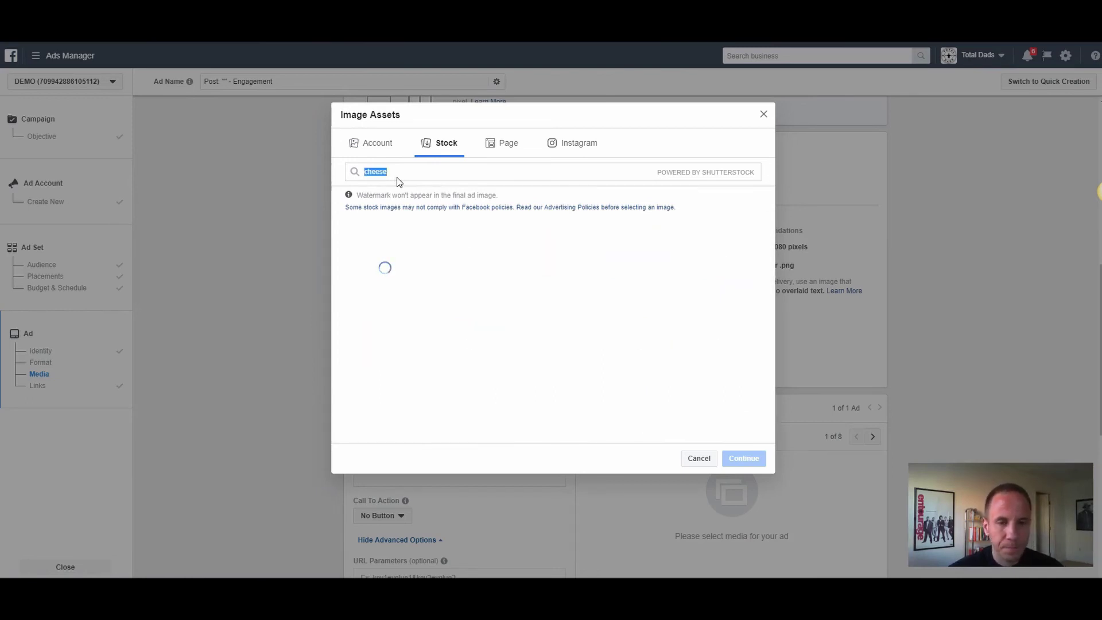
pyautogui.write('burger')
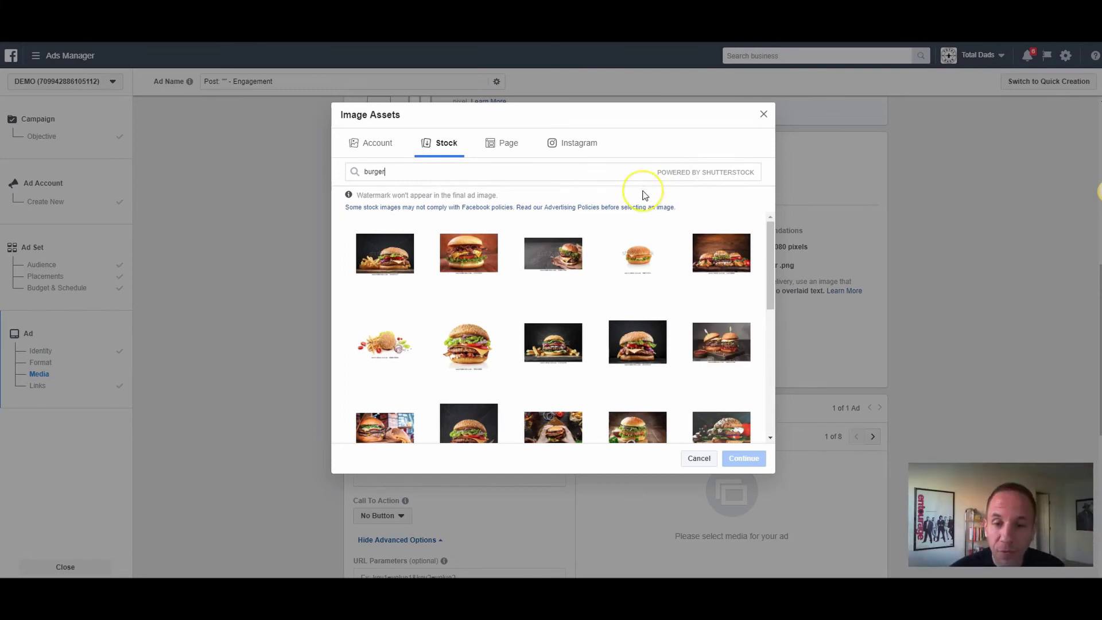
pyautogui.scroll(-2, 568, 309)
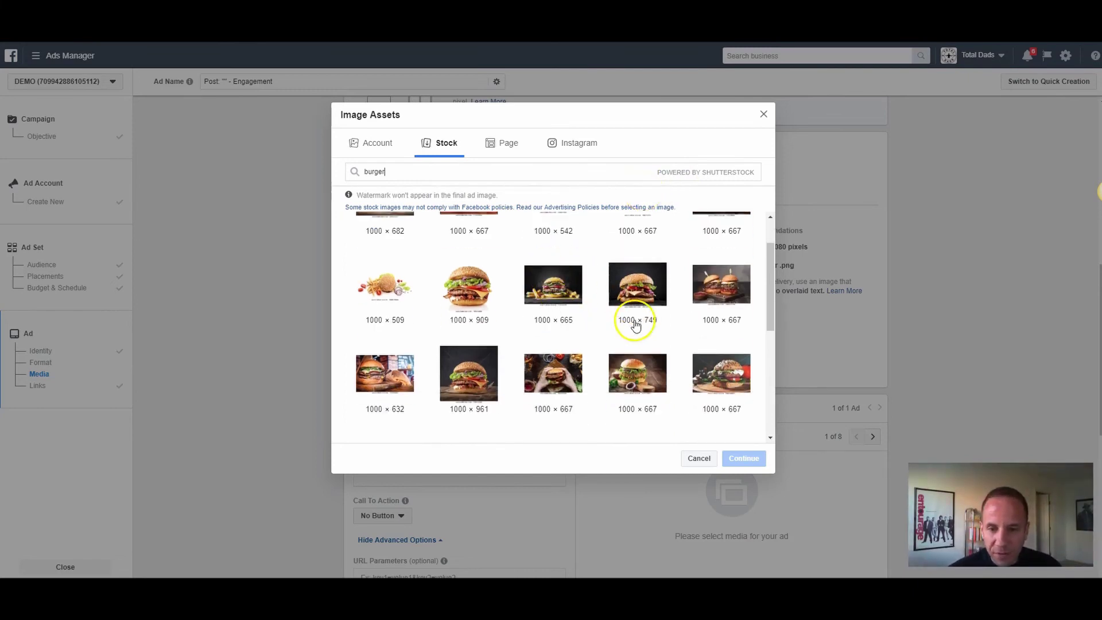
pyautogui.scroll(-2, 624, 327)
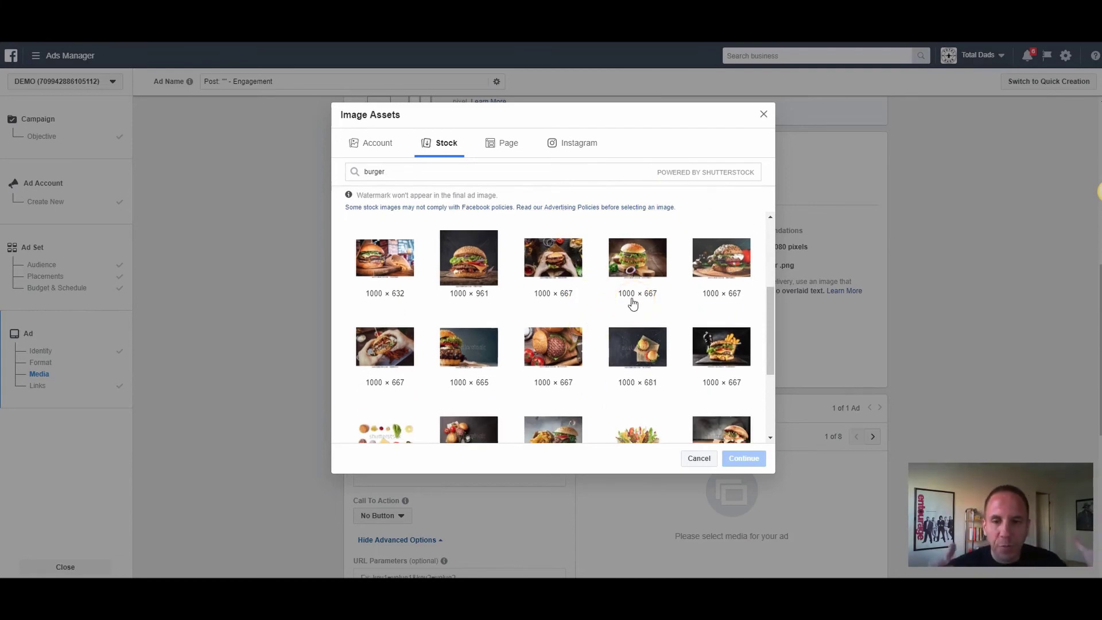
pyautogui.click(725, 348)
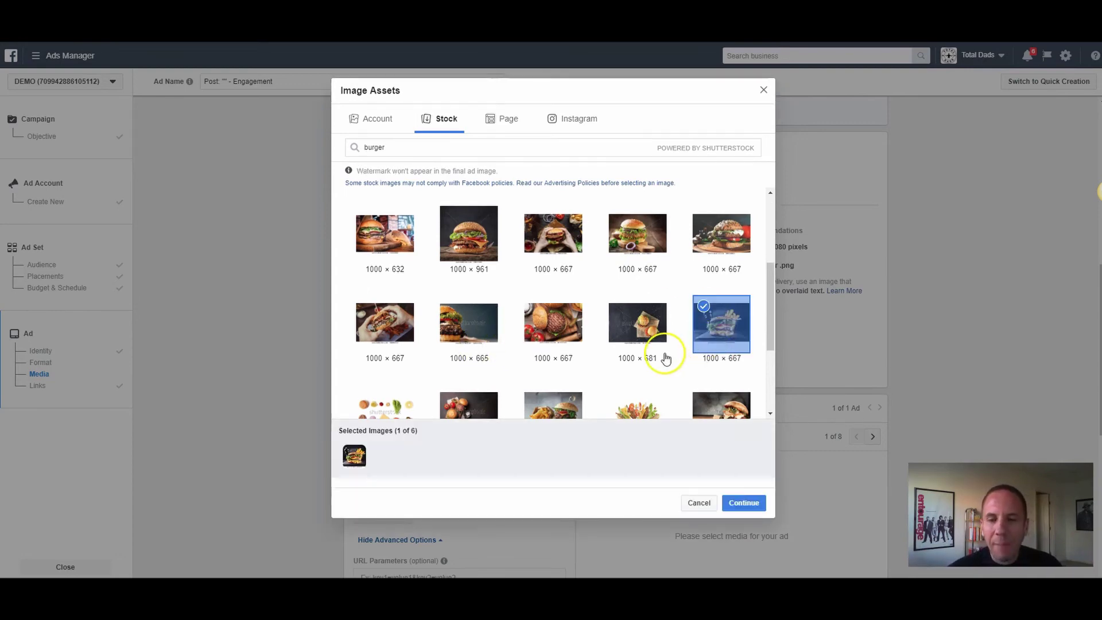
pyautogui.click(740, 504)
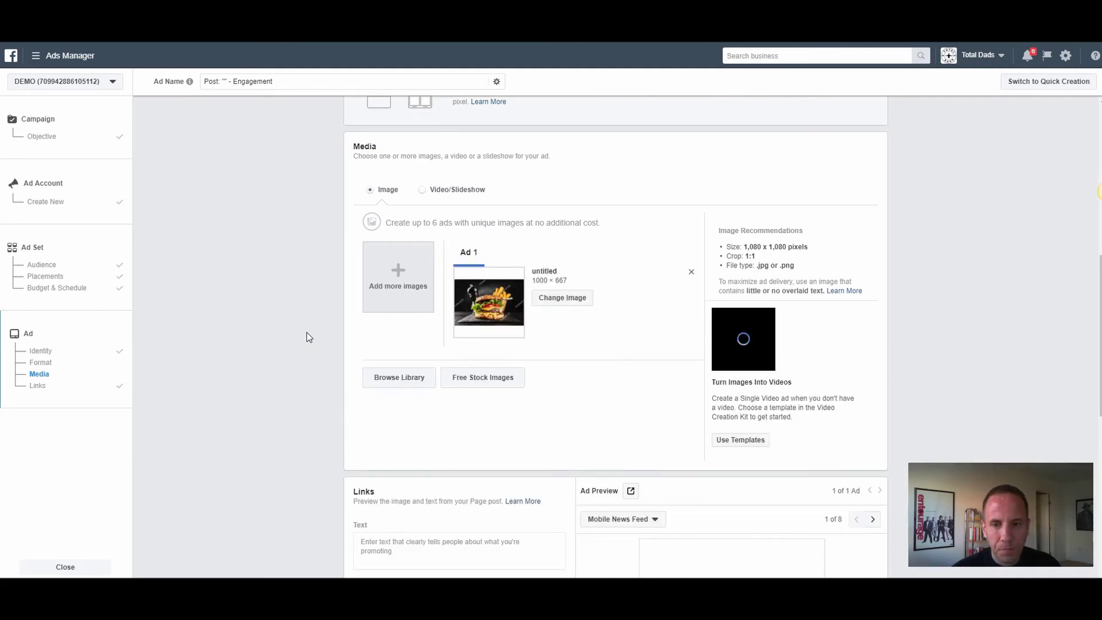
# Step: Paste the grand-opening free-burger message copied from Notepad into the ad's Text field
pyautogui.scroll(-3, 794, 293)
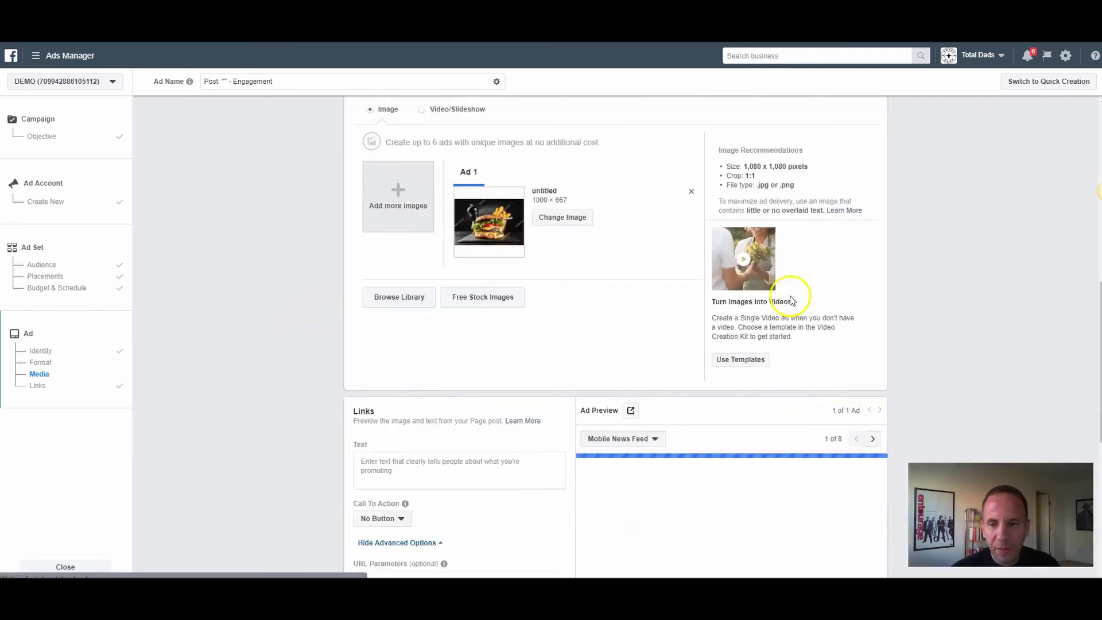
pyautogui.scroll(-2, 797, 287)
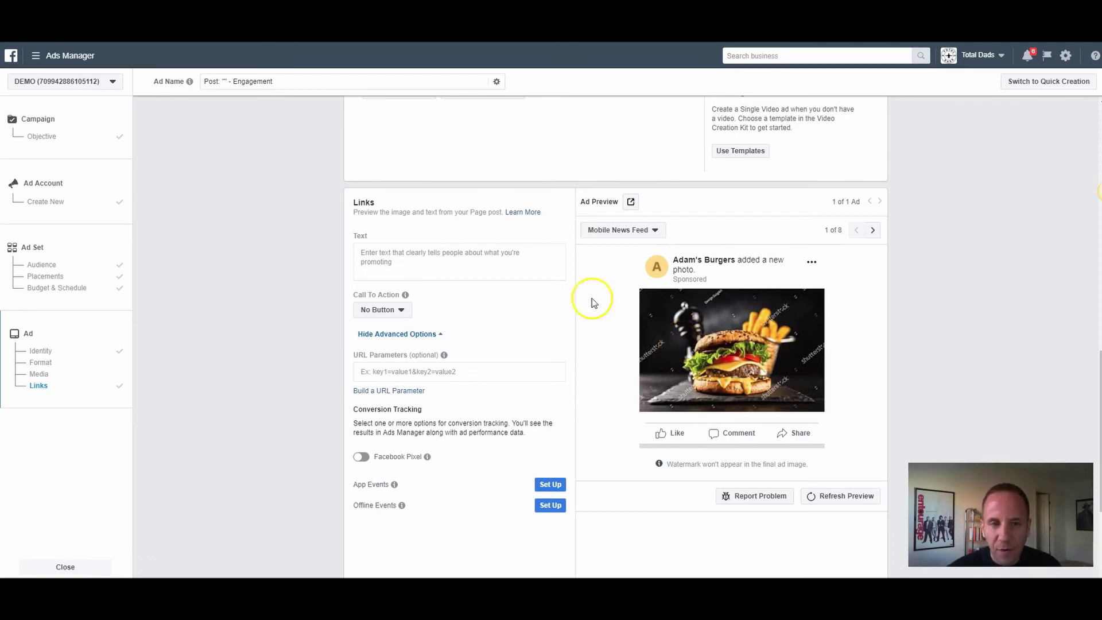
pyautogui.click(423, 261)
pyautogui.hotkey('alt', 'Tab')
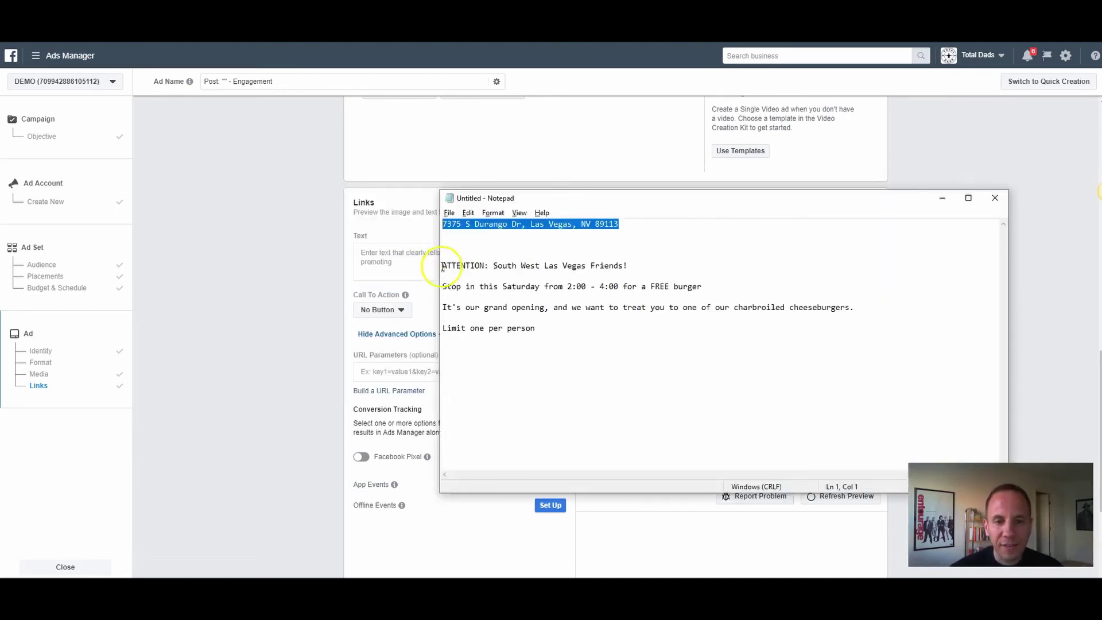
pyautogui.moveTo(536, 328); pyautogui.dragTo(445, 267)
pyautogui.hotkey('ctrl', 'c')
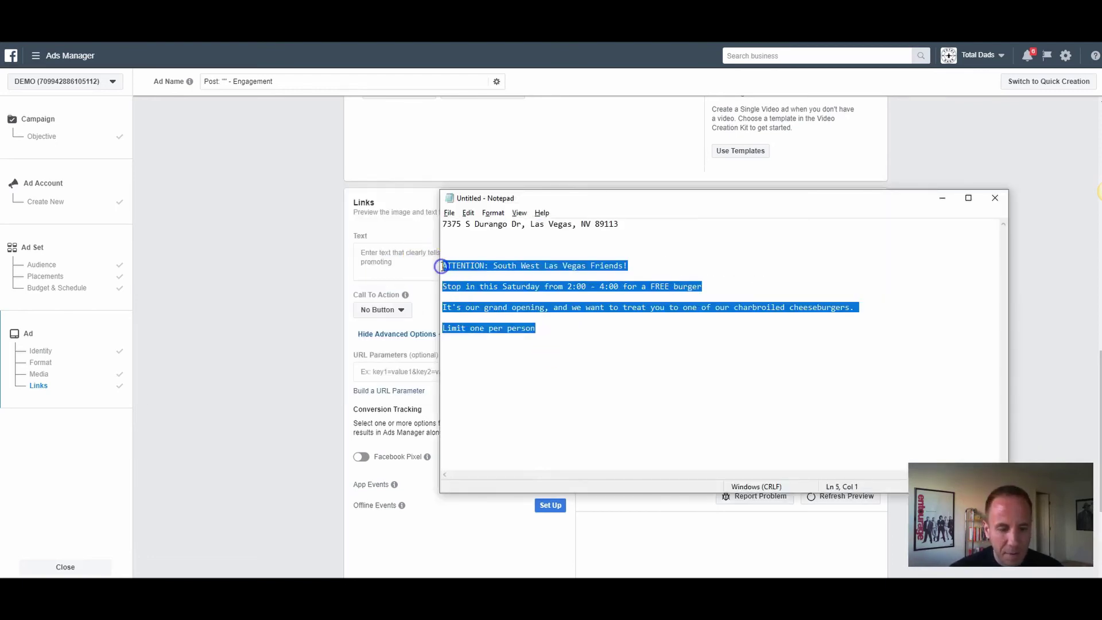
pyautogui.click(405, 262)
pyautogui.hotkey('ctrl', 'v')
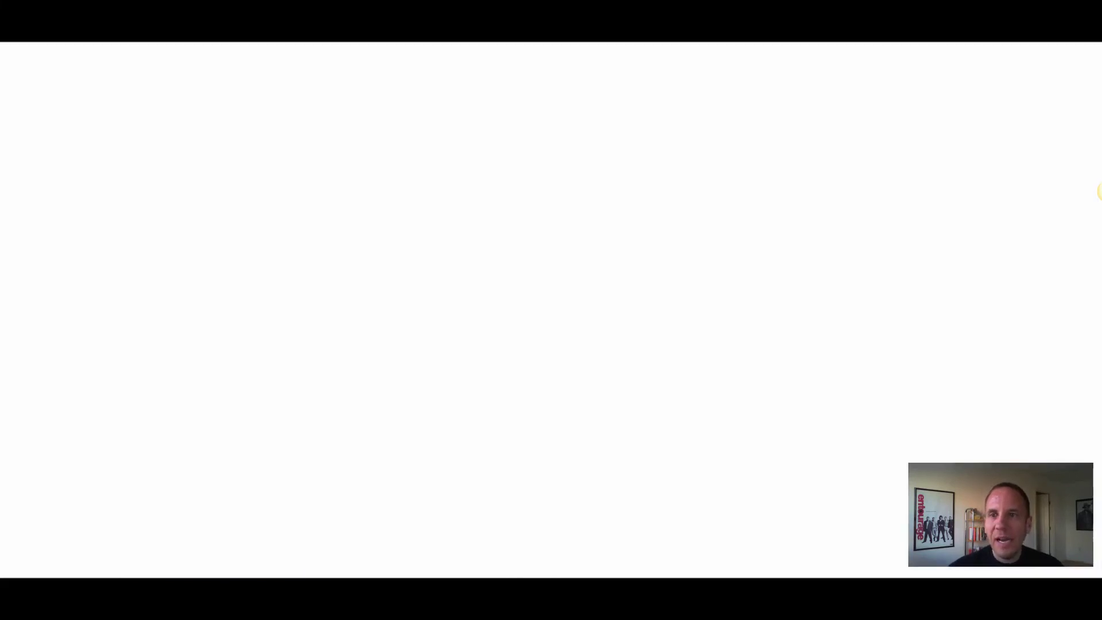
# Step: Copy the Loudspeaker emoji from Emojipedia and paste it at the start of the ad text, before ATTENTION
pyautogui.click(446, 67)
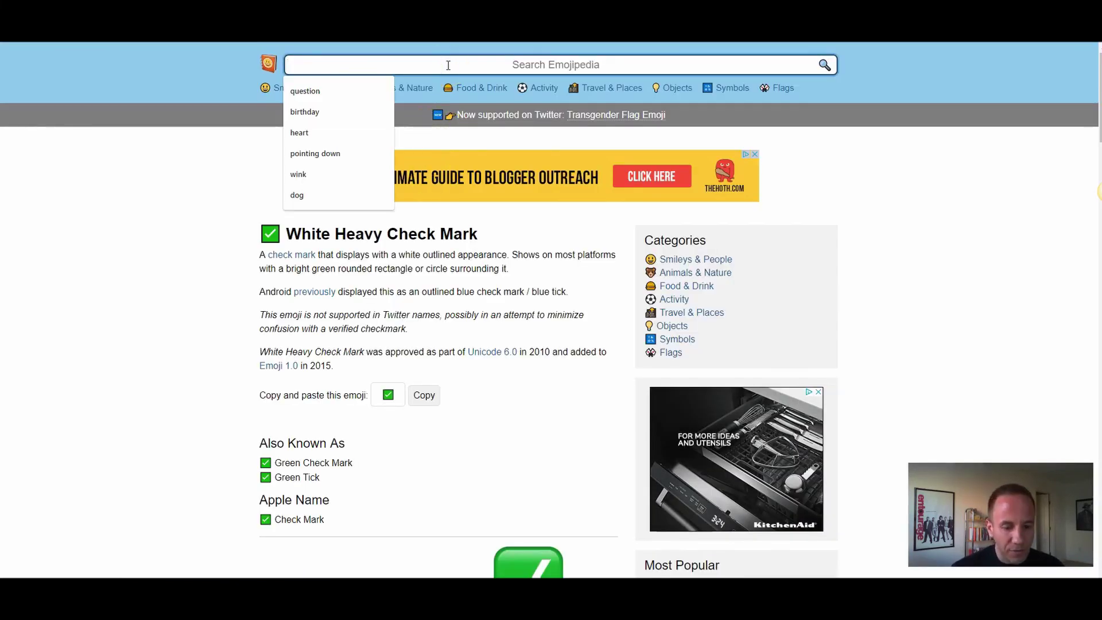
pyautogui.write('announ')
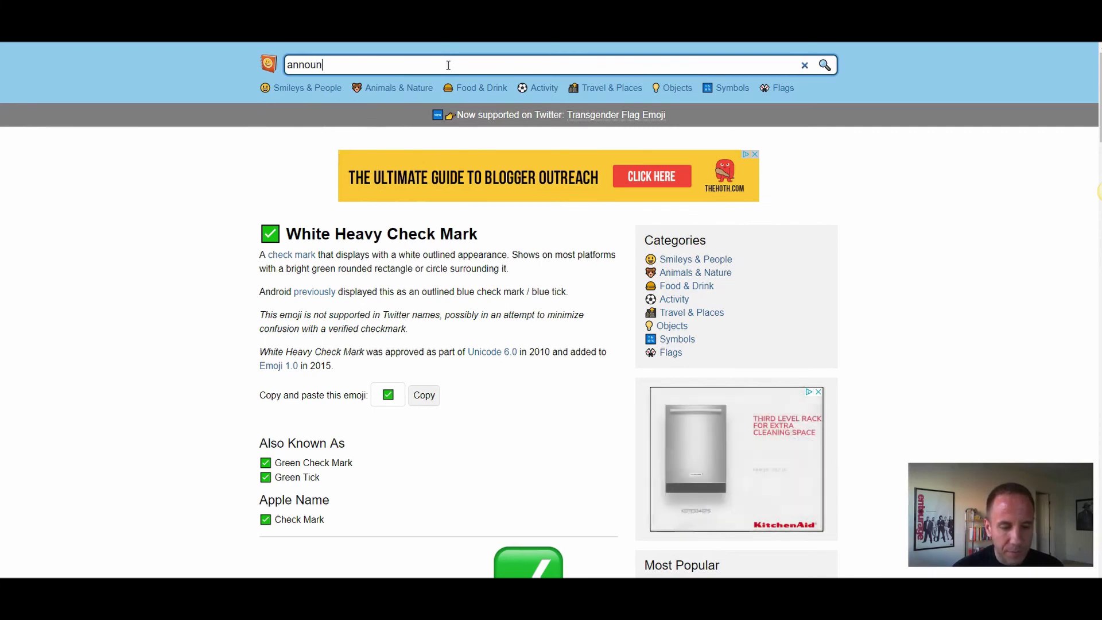
pyautogui.write('cement')
pyautogui.press('Return')
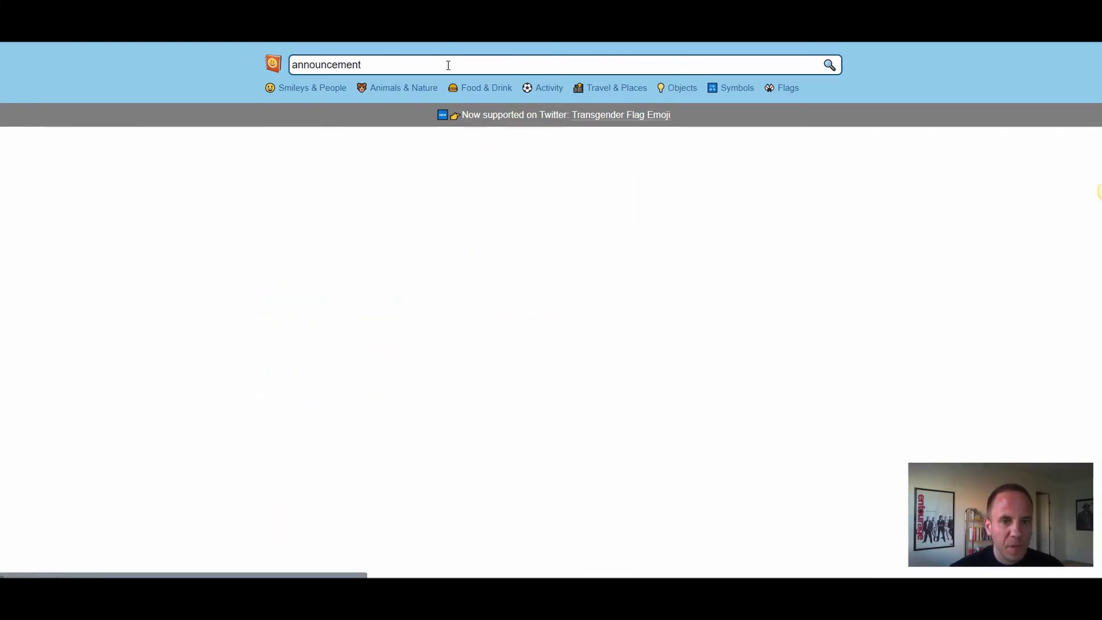
pyautogui.click(455, 76)
pyautogui.click(305, 180)
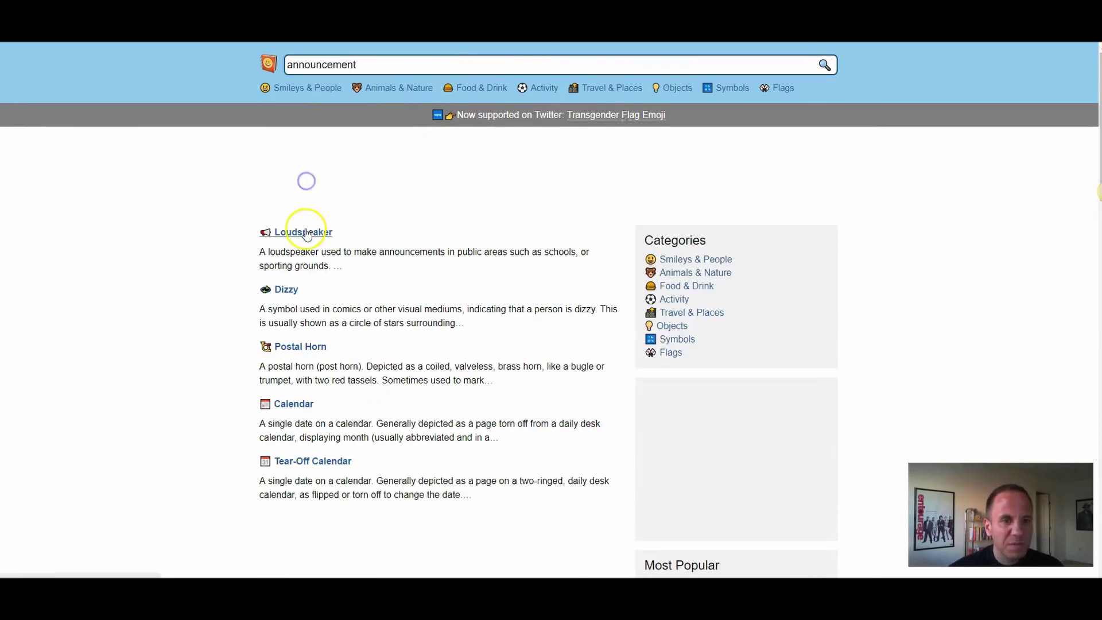
pyautogui.click(305, 232)
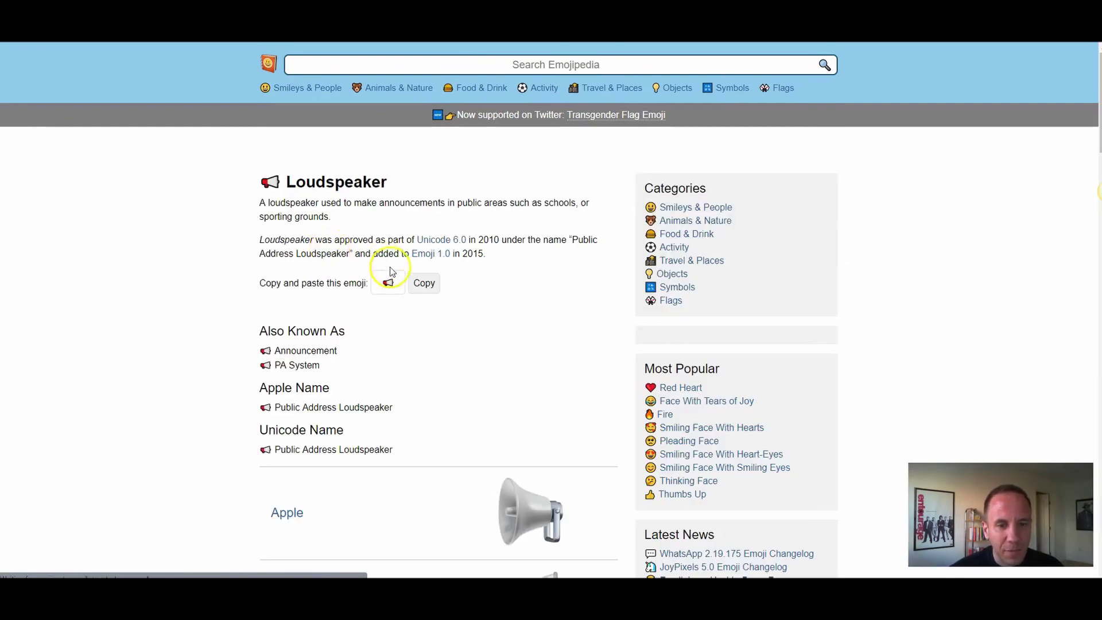
pyautogui.click(422, 339)
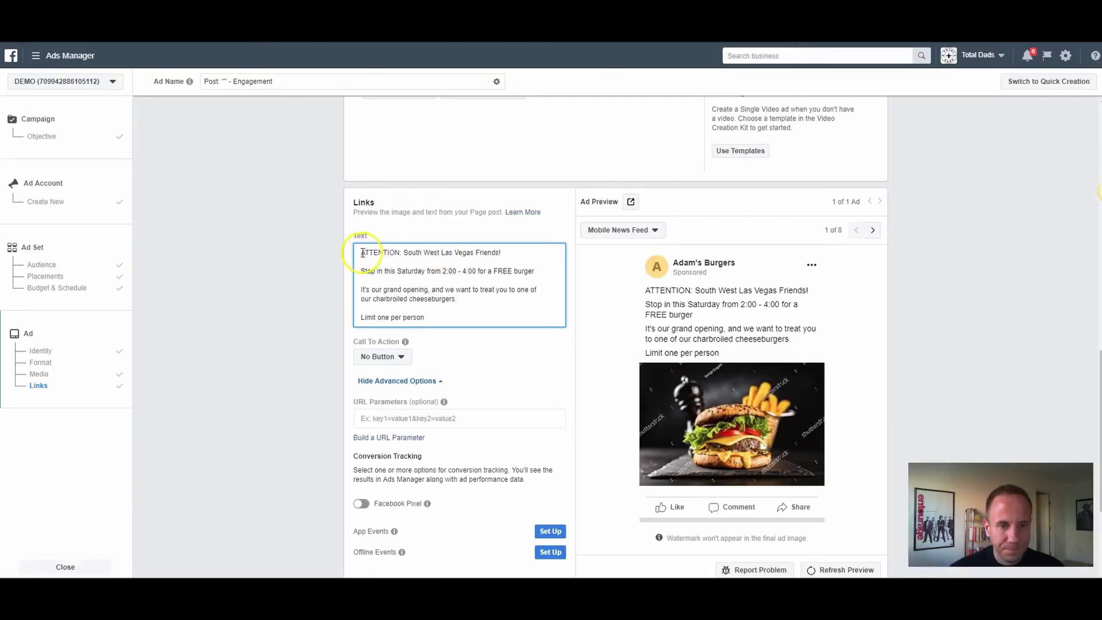
pyautogui.click(361, 253)
pyautogui.hotkey('ctrl', 'v')
pyautogui.hotkey('ctrl', 'v')
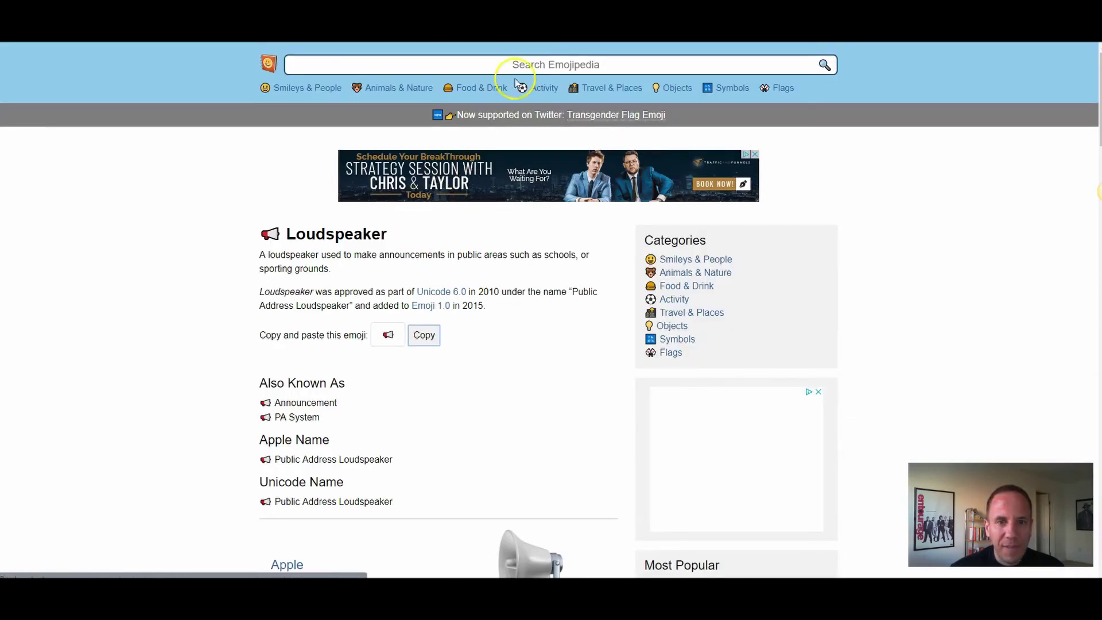
# Step: Find the Hamburger emoji in Emojipedia's Food & Drink category and copy it
pyautogui.click(523, 64)
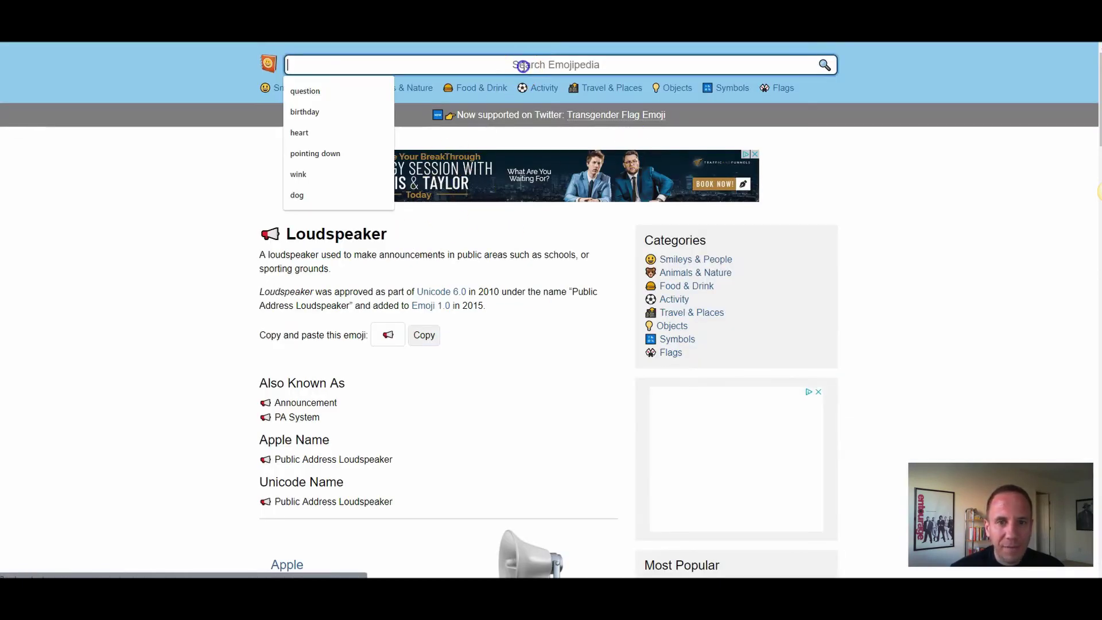
pyautogui.click(485, 89)
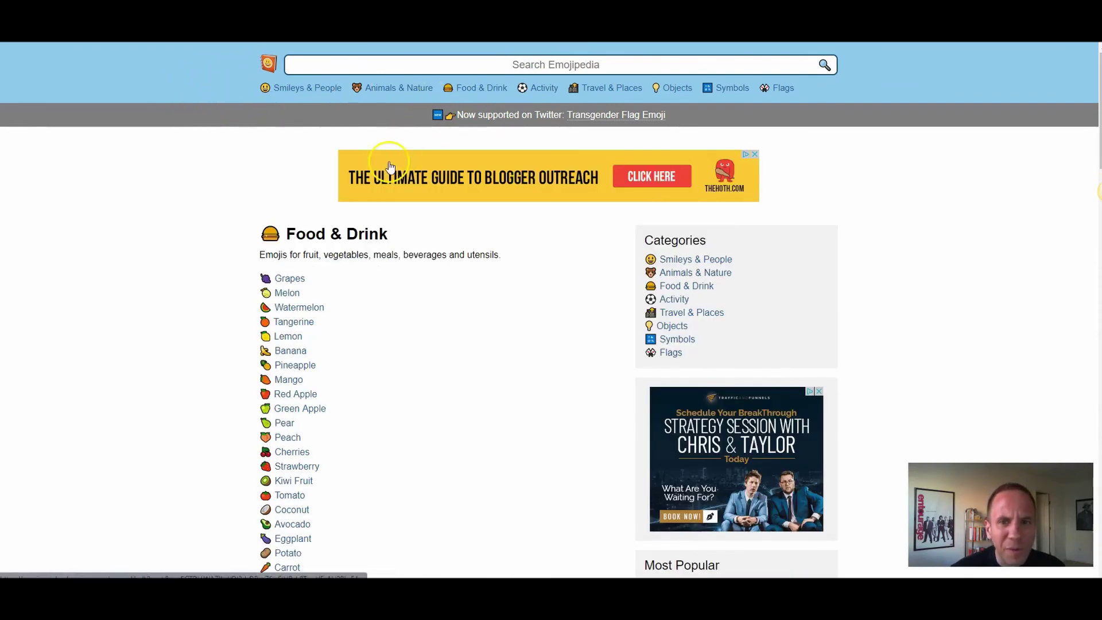
pyautogui.scroll(-3, 378, 280)
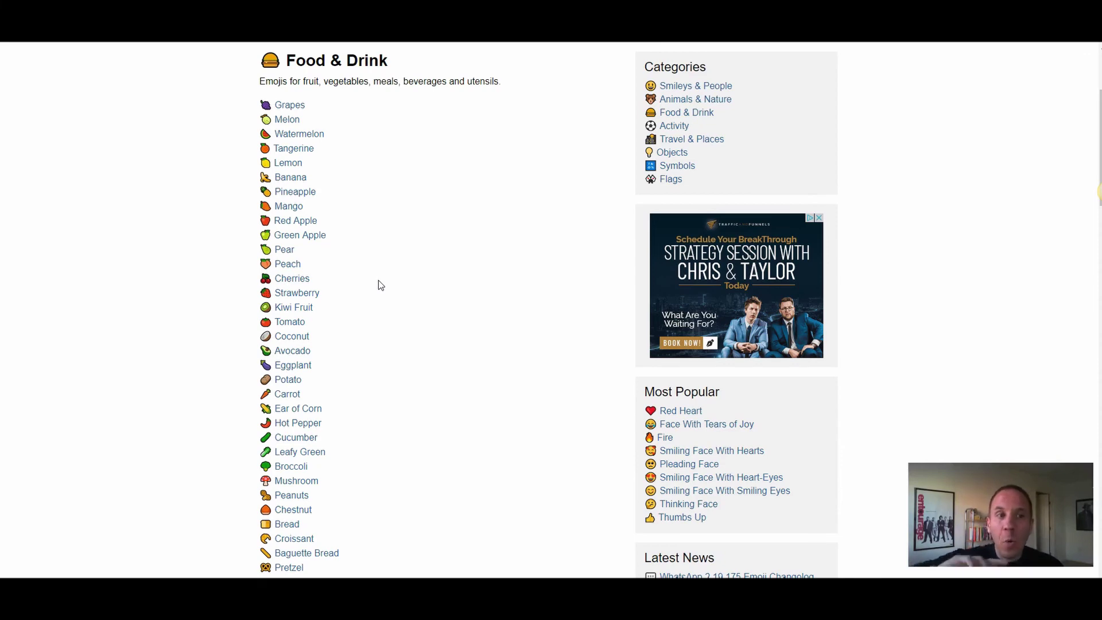
pyautogui.scroll(-6, 380, 290)
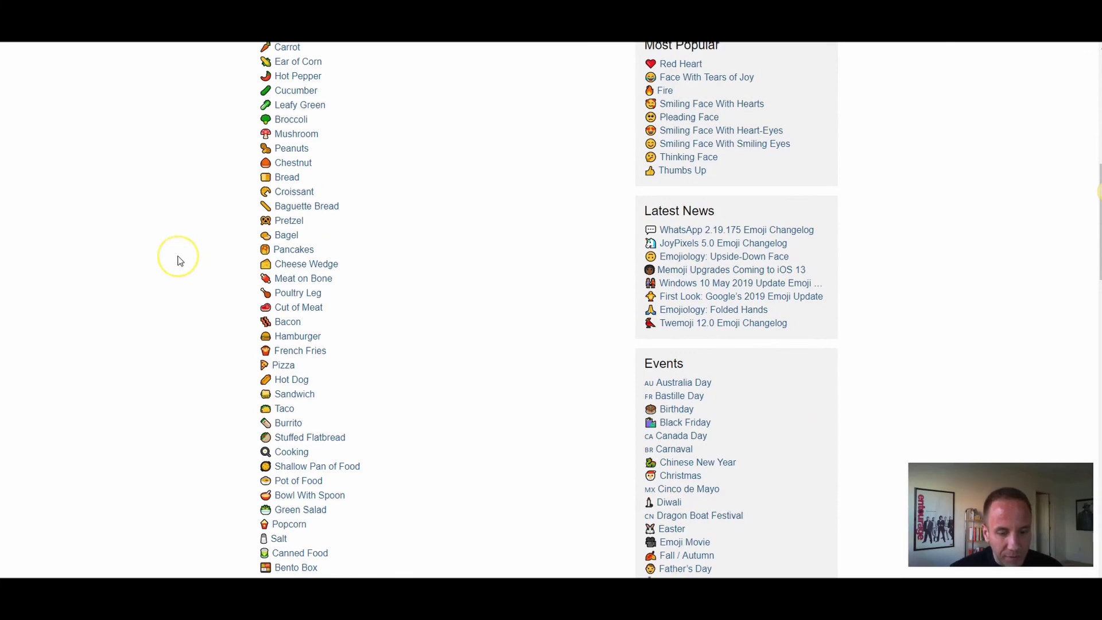
pyautogui.hotkey('ctrl', 'f')
pyautogui.write('burger')
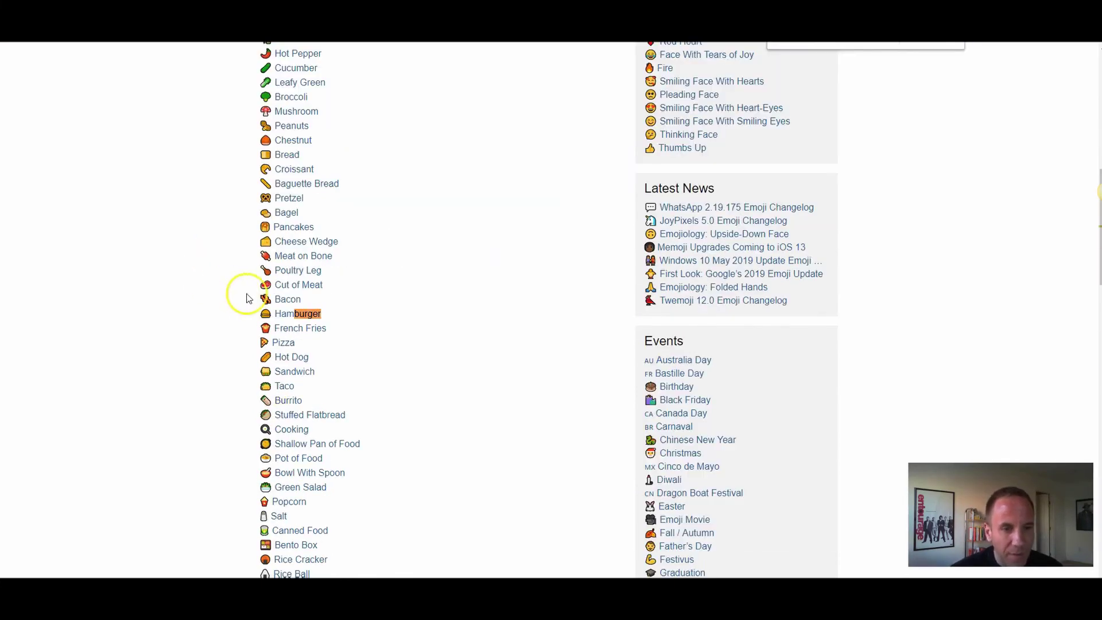
pyautogui.click(299, 313)
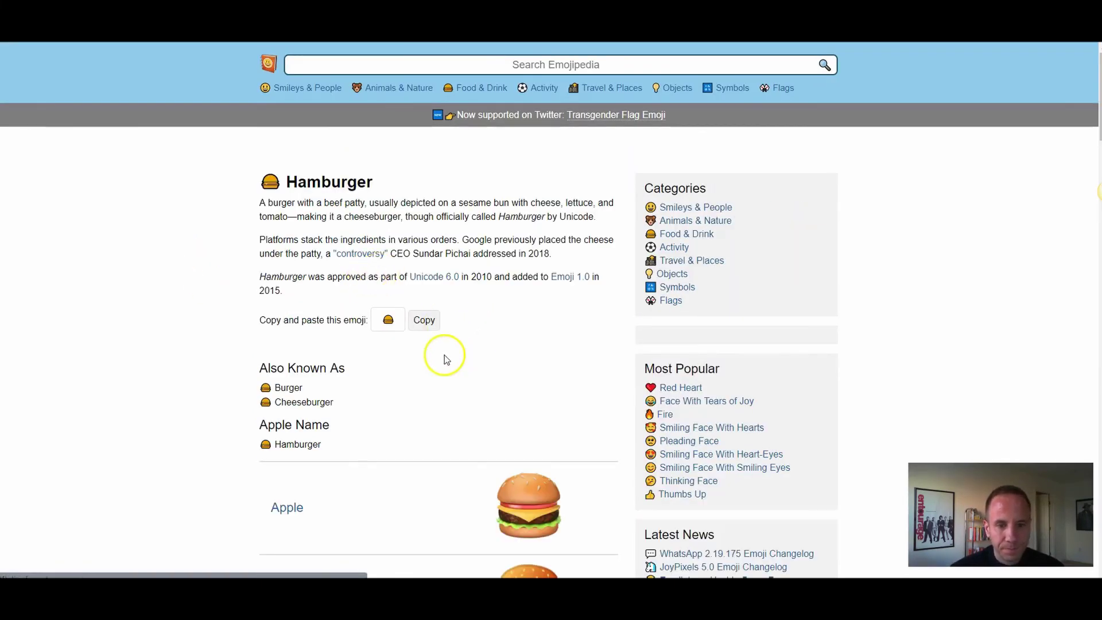
pyautogui.click(424, 371)
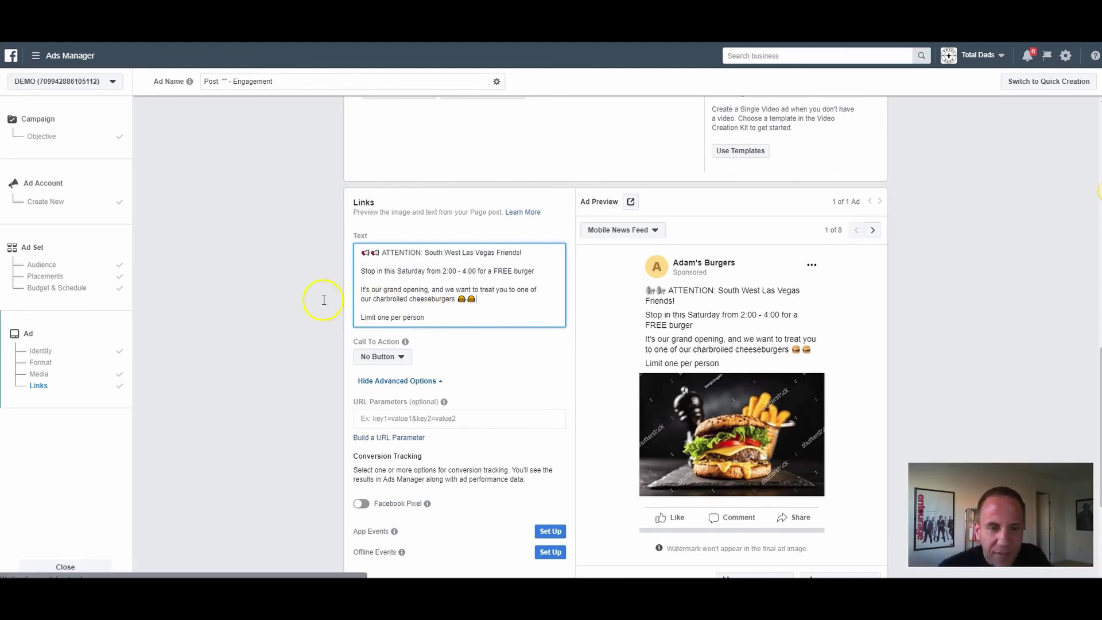
pyautogui.scroll(-2, 382, 274)
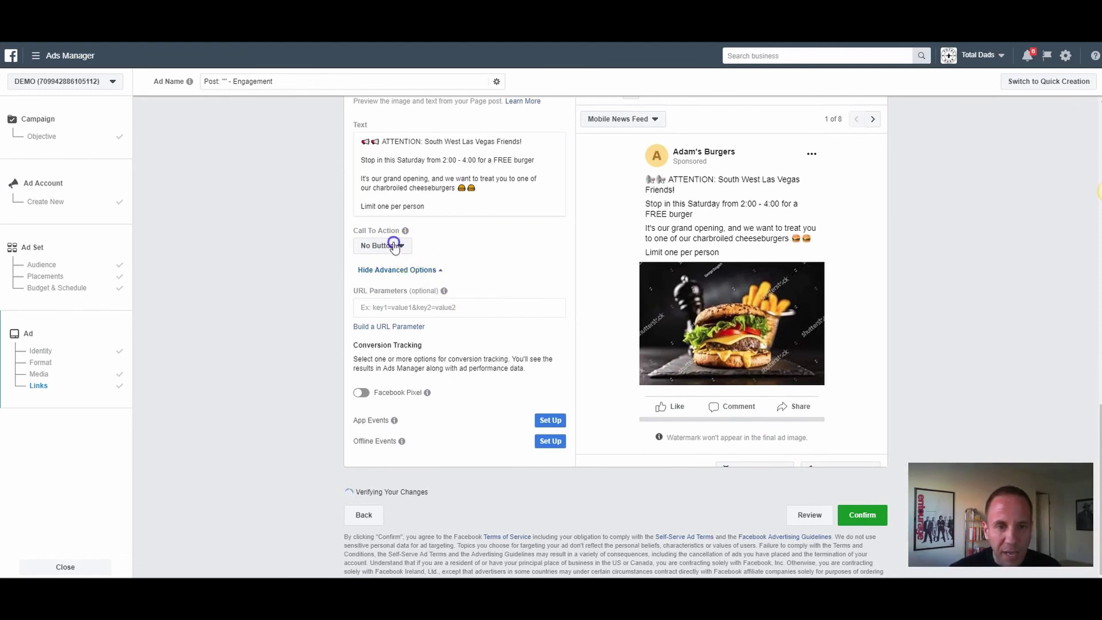
pyautogui.click(385, 245)
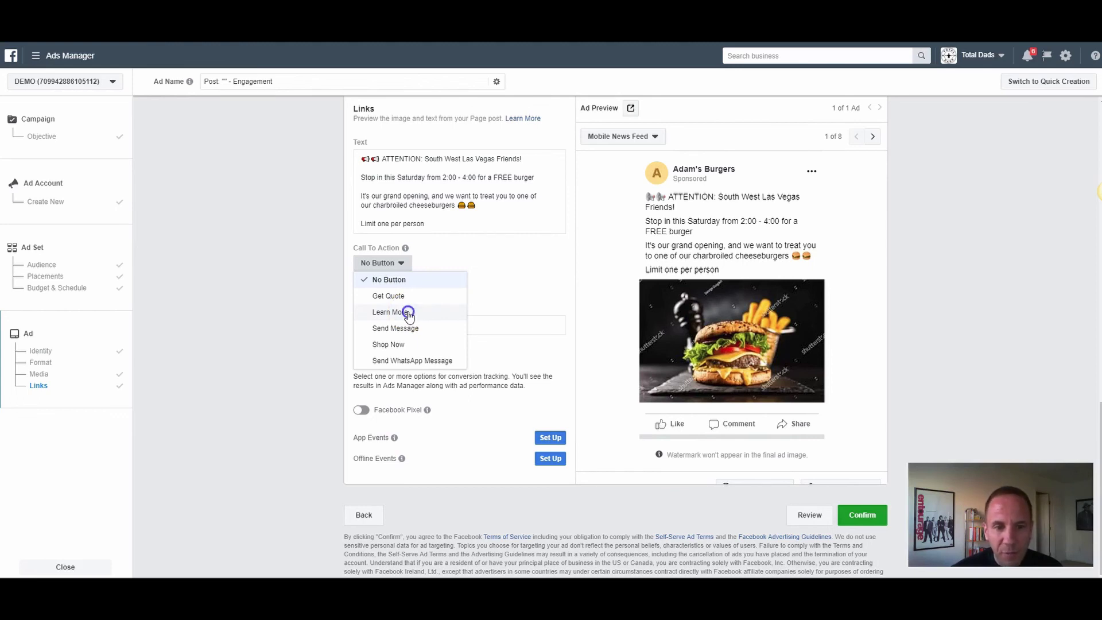
pyautogui.click(408, 313)
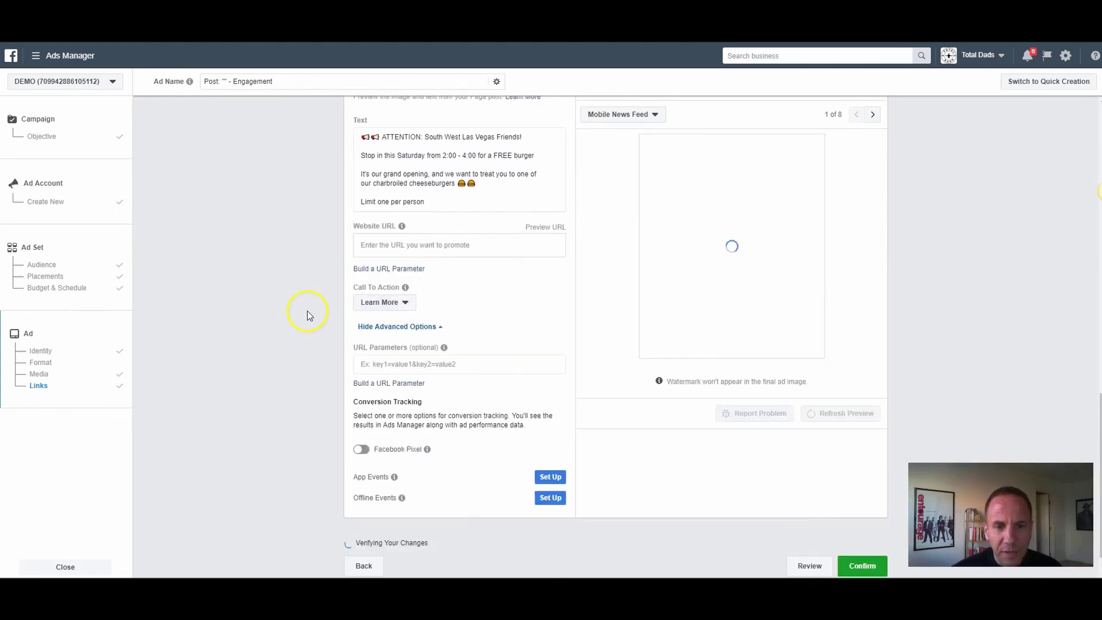
pyautogui.click(433, 246)
pyautogui.write('www.')
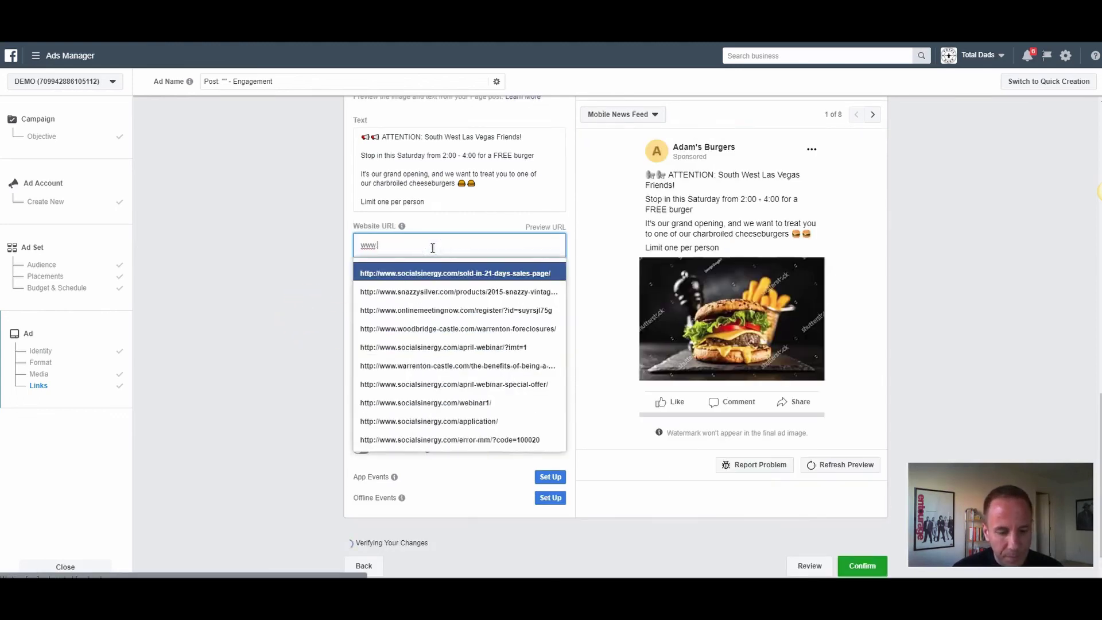
pyautogui.write('adamsbur')
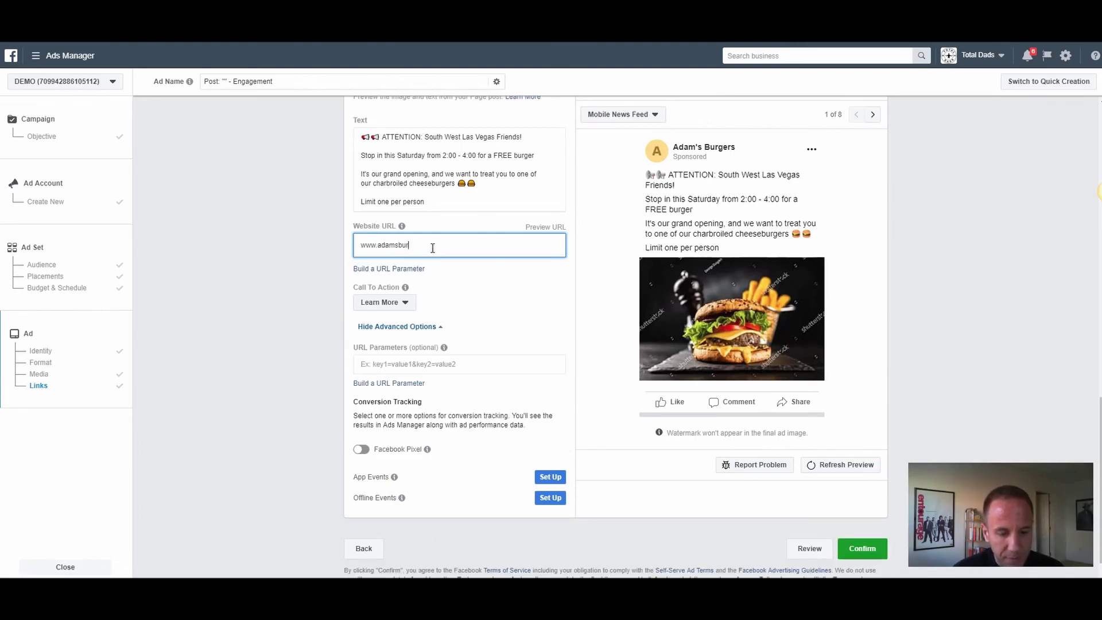
pyautogui.write('gers.com')
pyautogui.press('Tab')
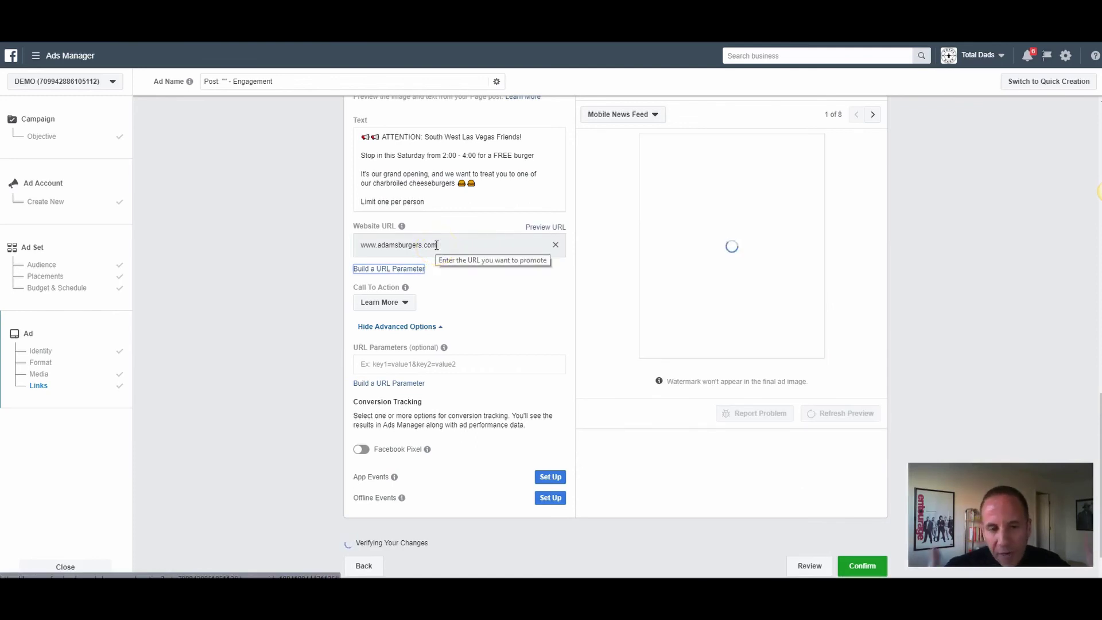
pyautogui.click(312, 267)
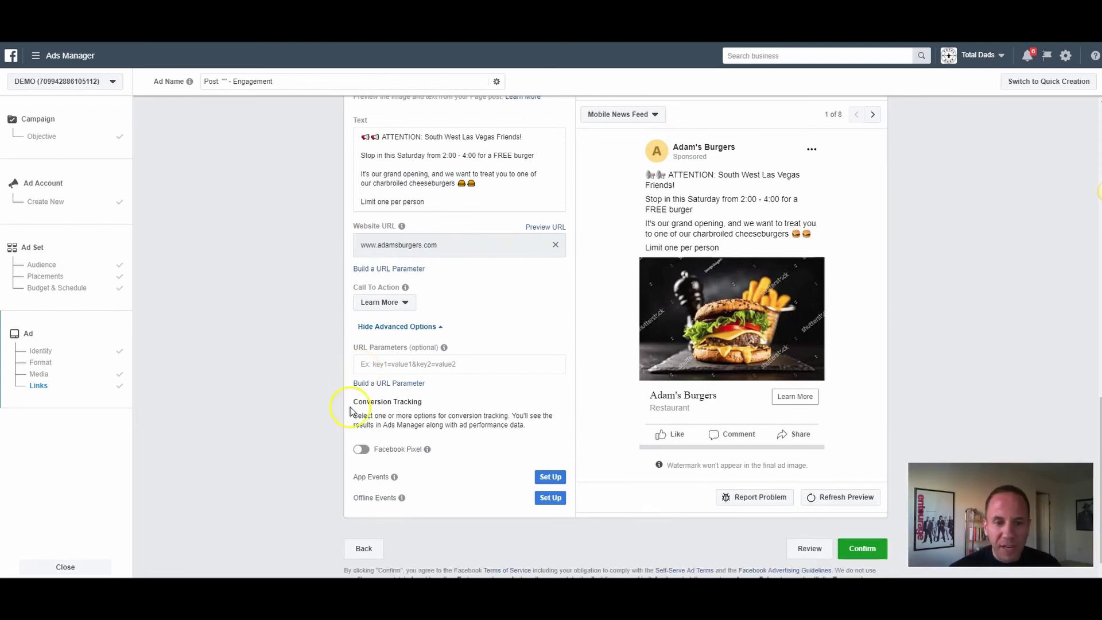
pyautogui.click(363, 451)
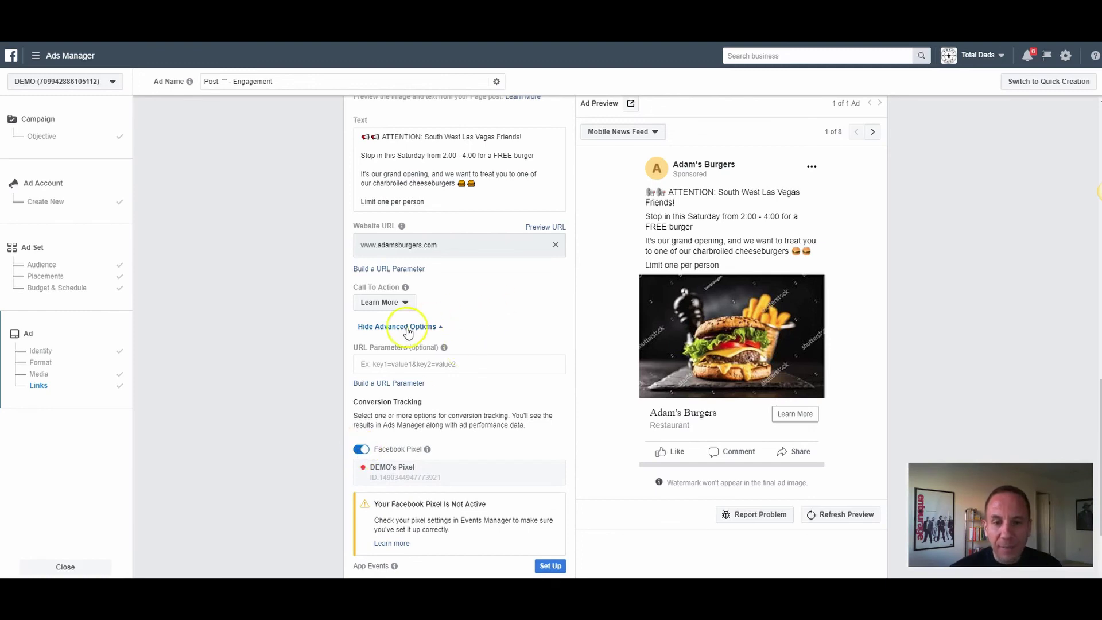
pyautogui.click(452, 310)
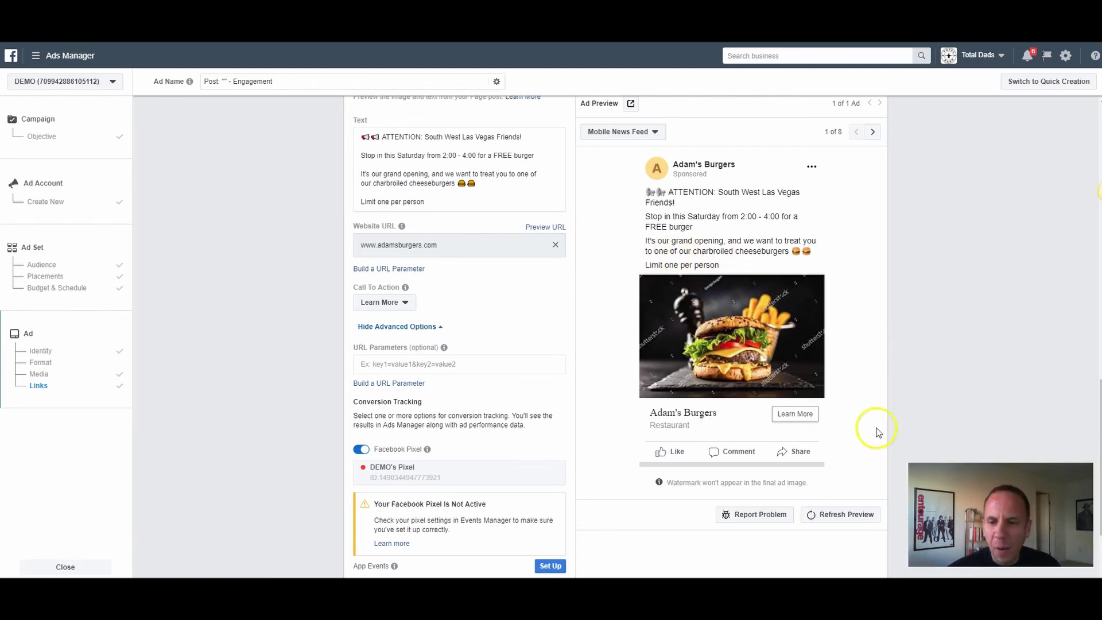
pyautogui.doubleClick(448, 243)
pyautogui.click(448, 243)
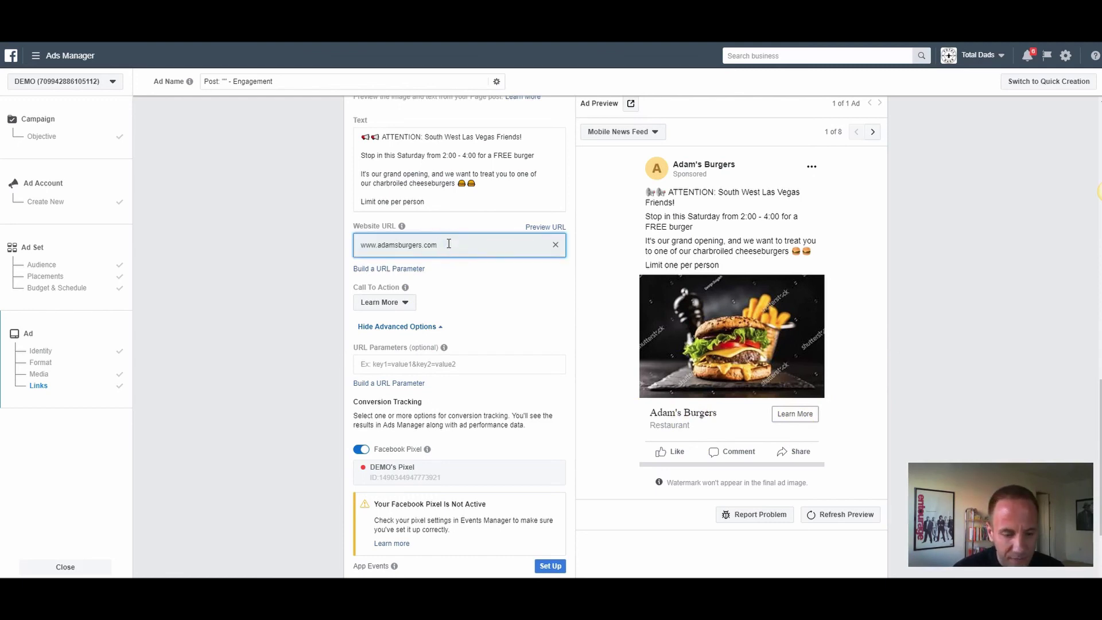
pyautogui.write('/directions')
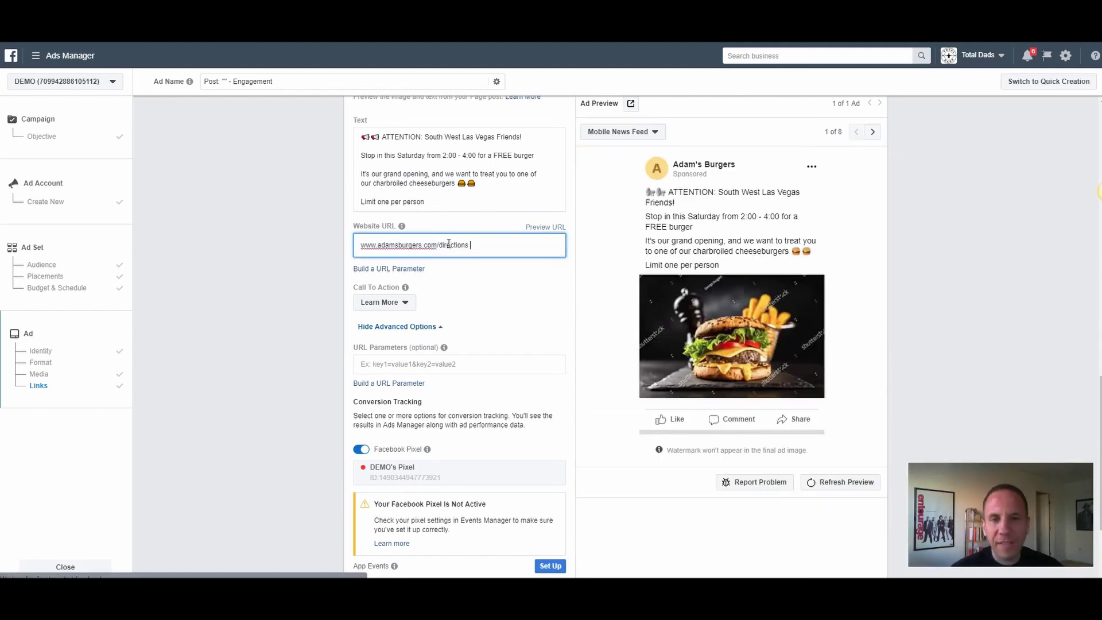
pyautogui.press('Tab')
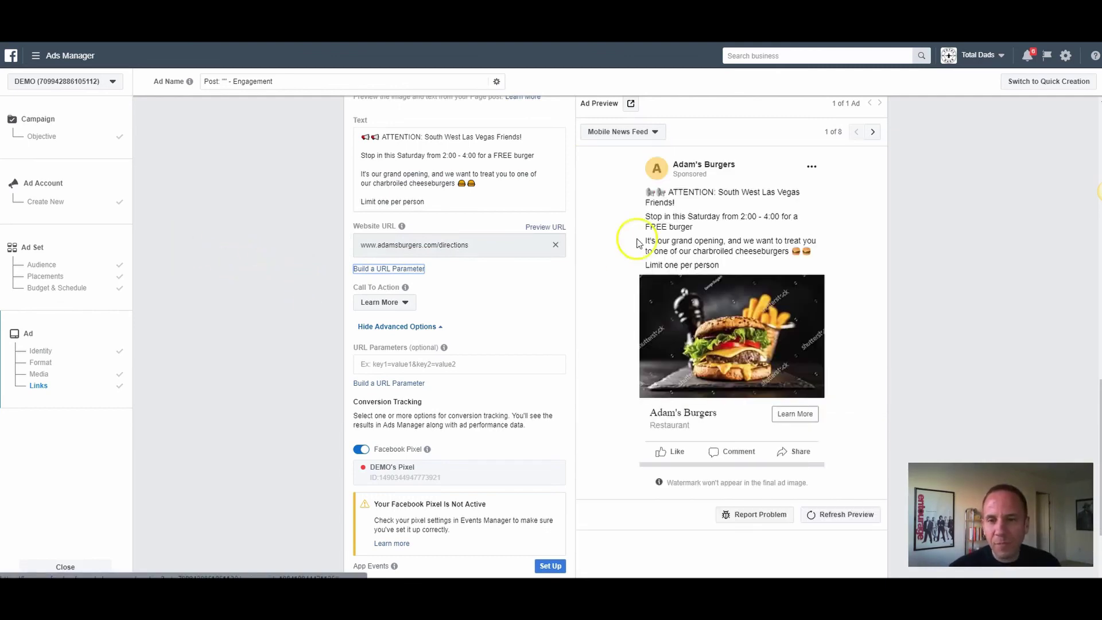
pyautogui.click(438, 188)
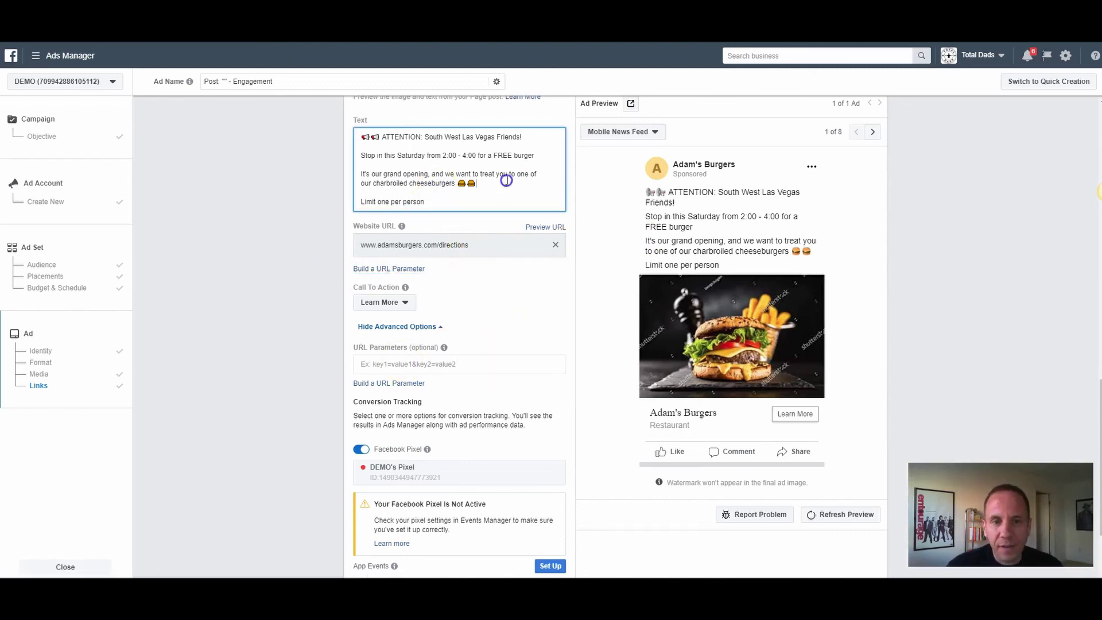
pyautogui.click(495, 182)
pyautogui.press('Return')
pyautogui.press('Return')
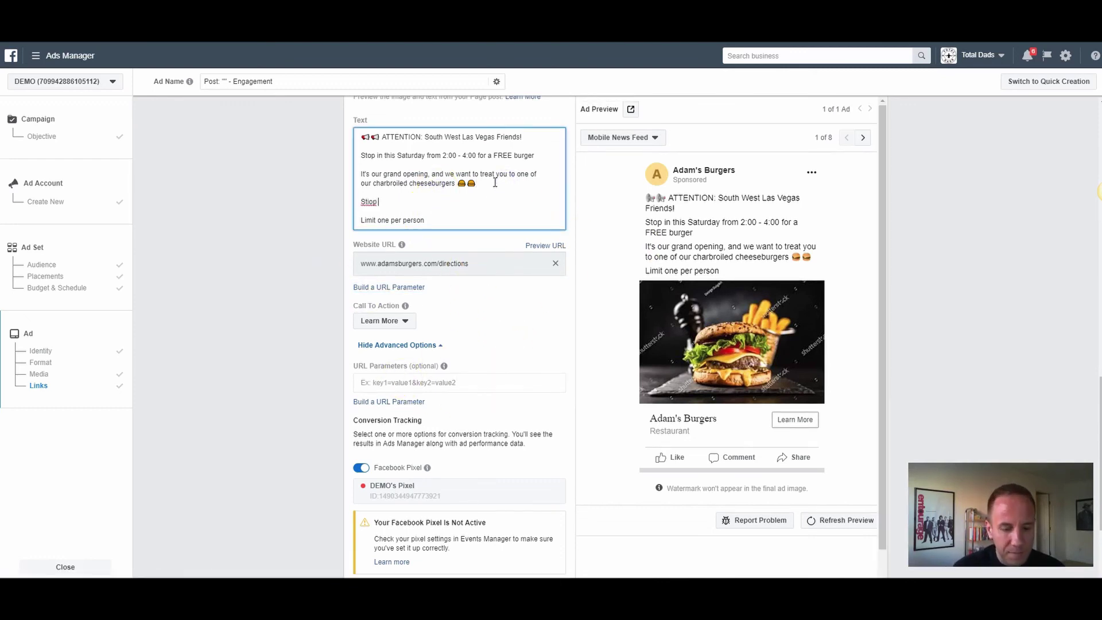
pyautogui.hotkey('alt', 'Tab')
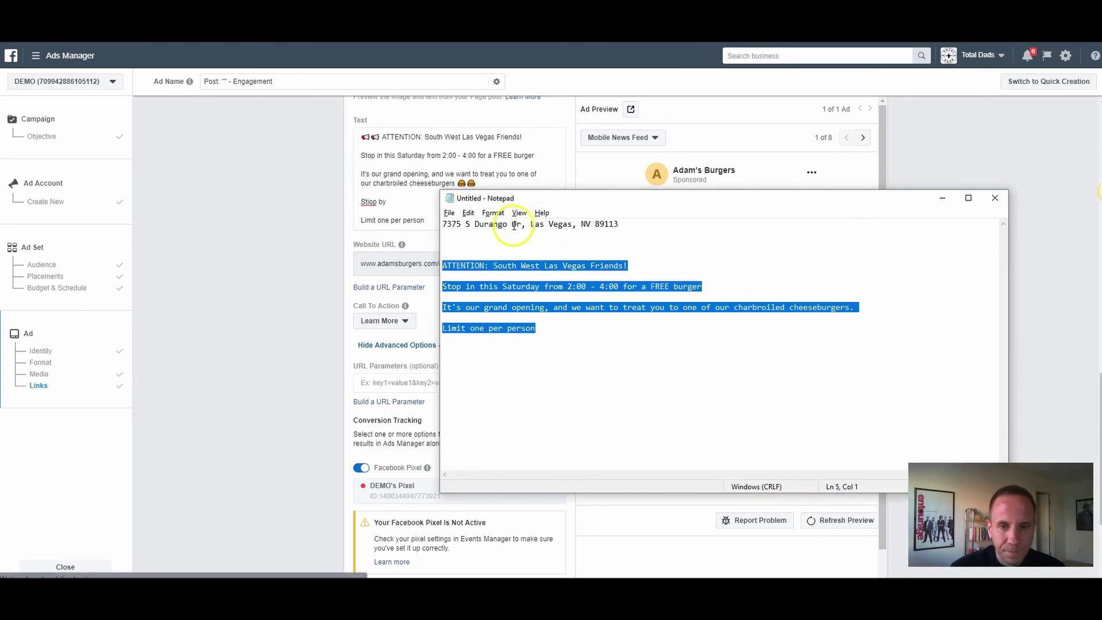
pyautogui.moveTo(519, 225); pyautogui.dragTo(357, 202)
pyautogui.click(391, 201)
pyautogui.write('We')
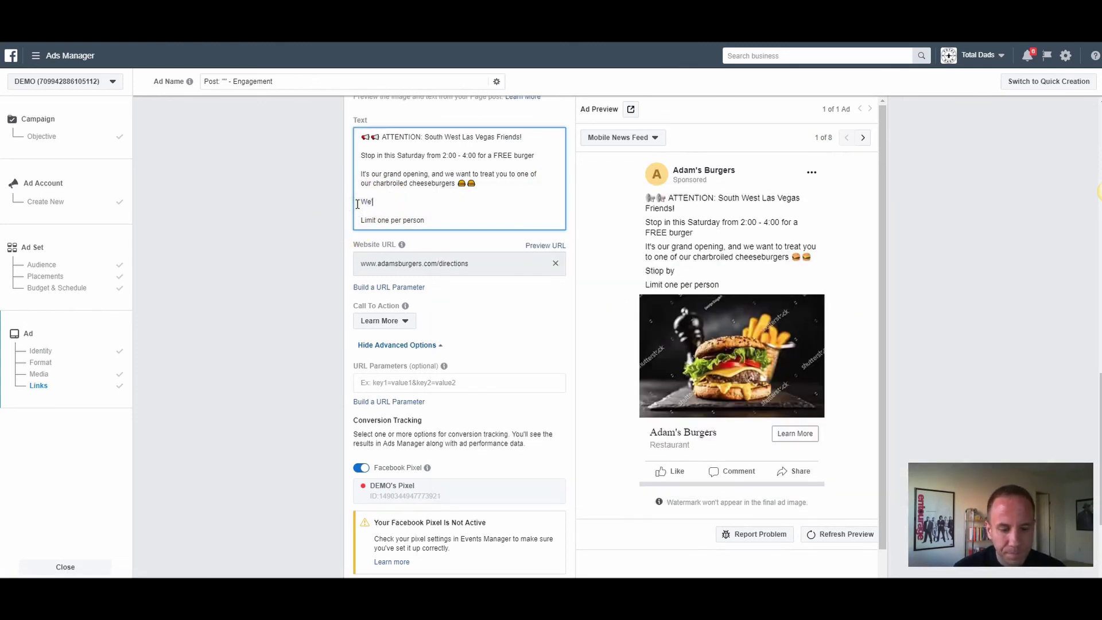
pyautogui.write("'re locate")
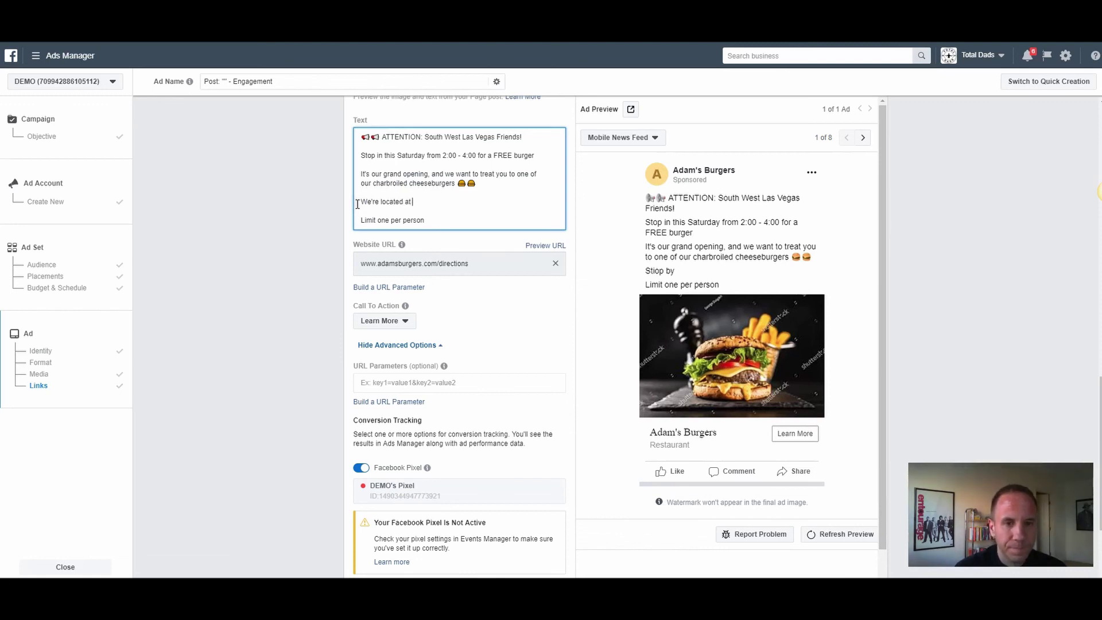
pyautogui.write('d at')
pyautogui.hotkey('ctrl', 'v')
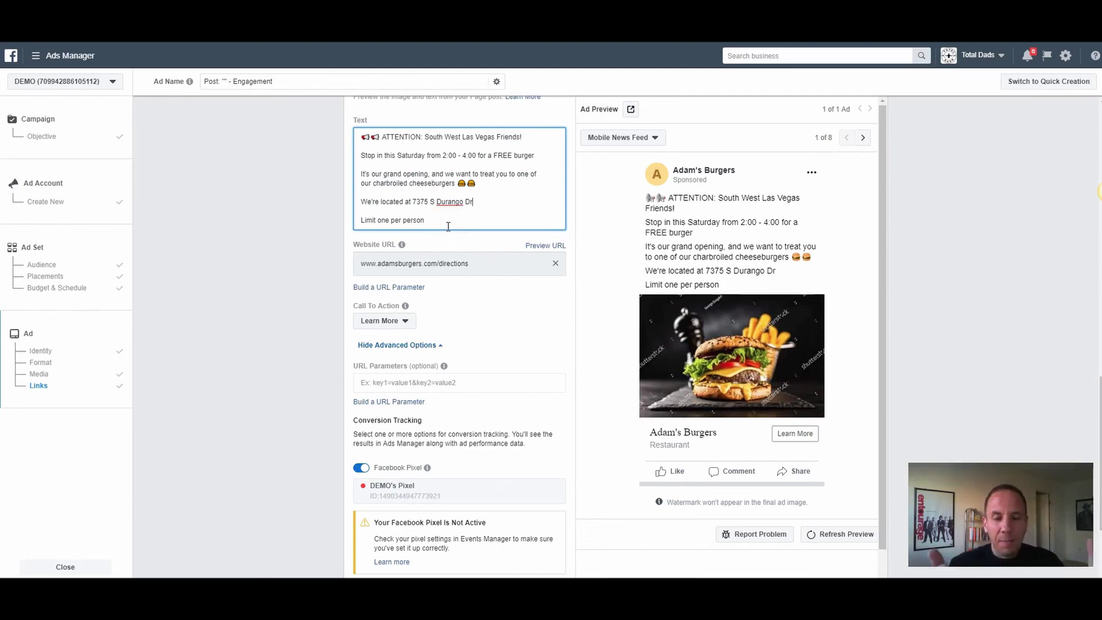
pyautogui.scroll(2, 565, 275)
pyautogui.click(688, 333)
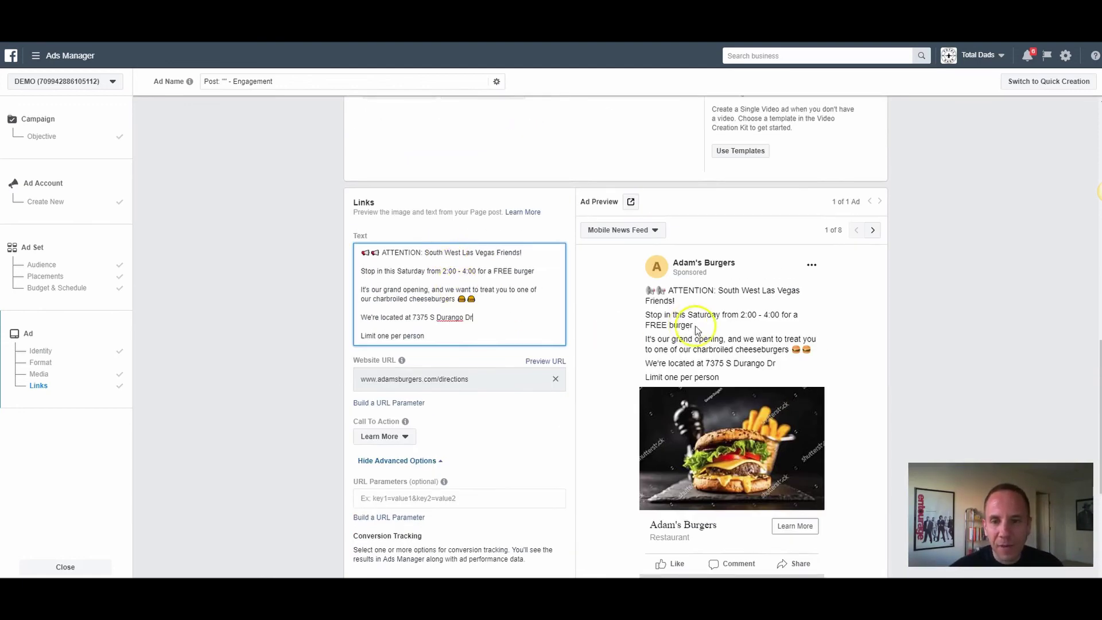